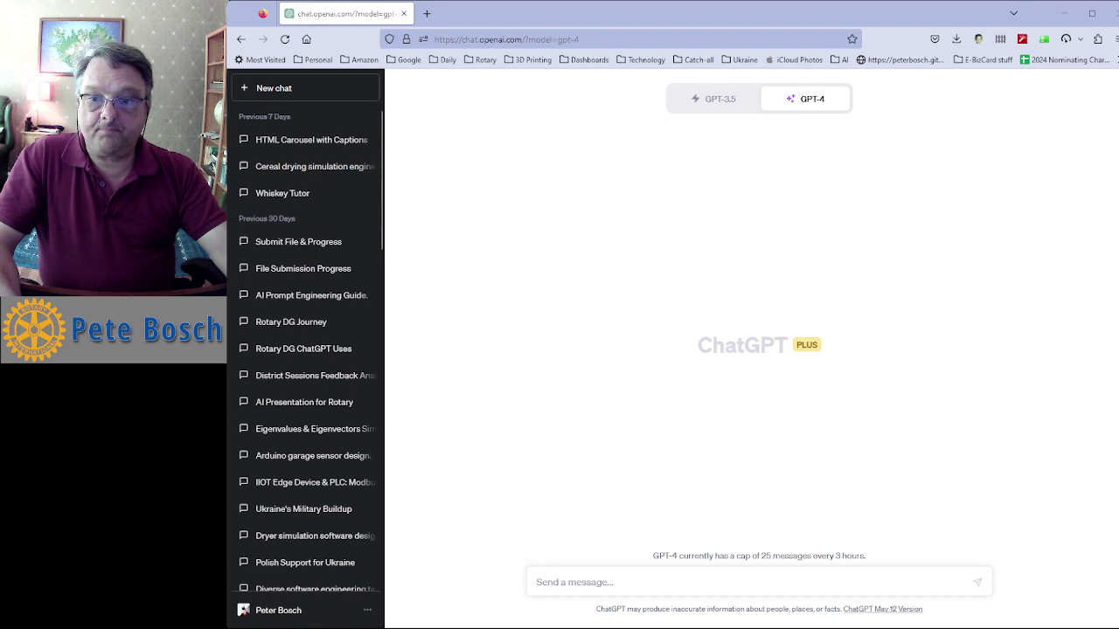
# Insert the saved Summarize prompt into the message and paste the numbered "Comments on District Sessions" feedback below it.
pyautogui.click(559, 582)
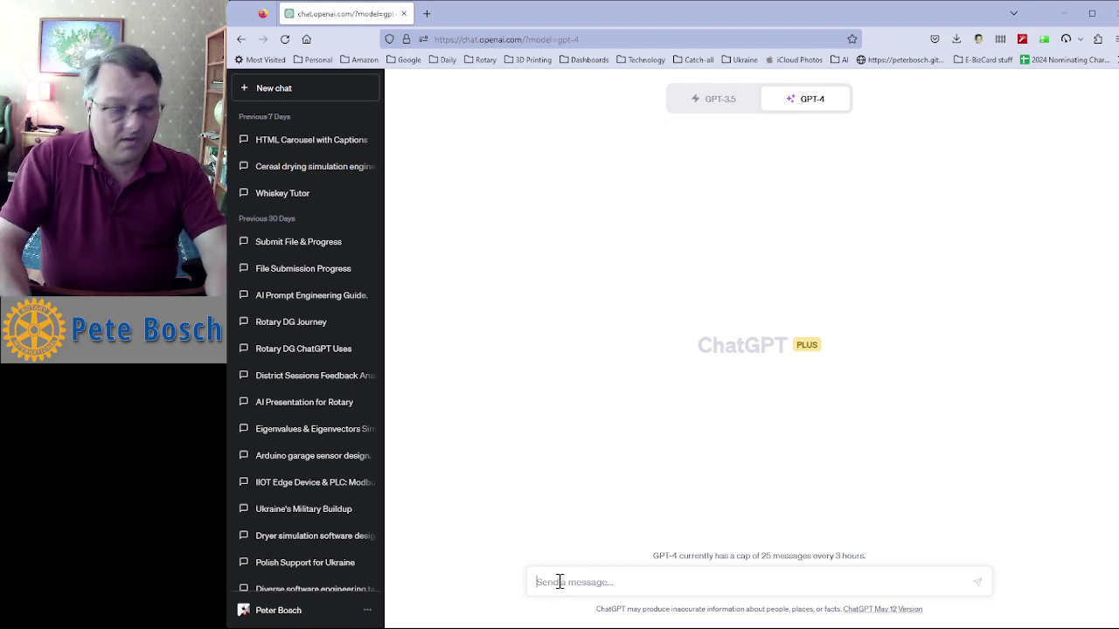
pyautogui.write('/')
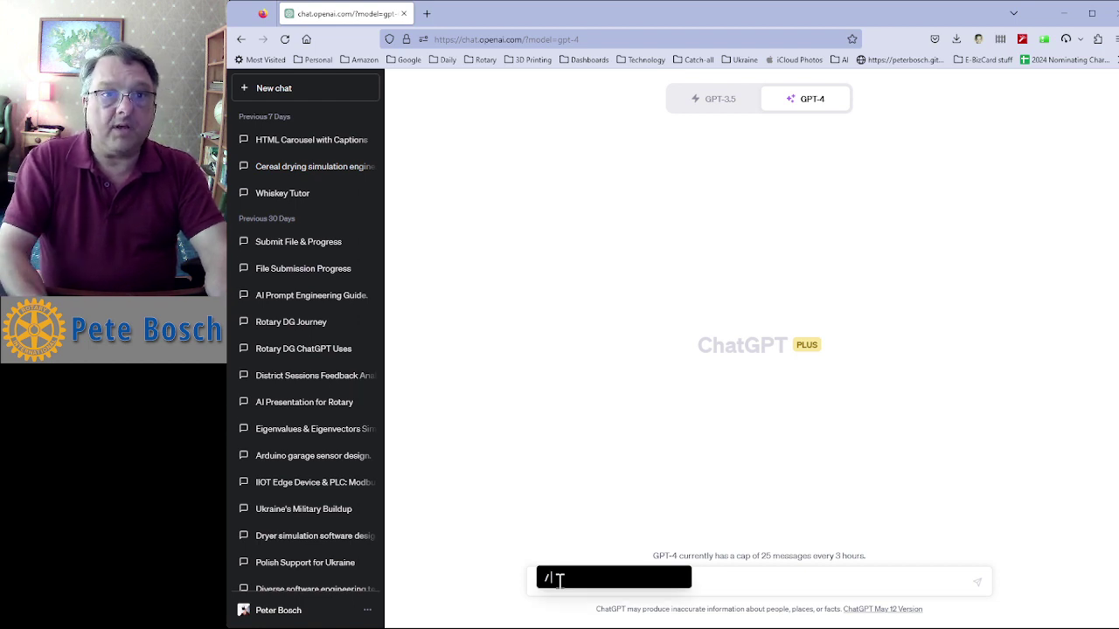
pyautogui.write('s')
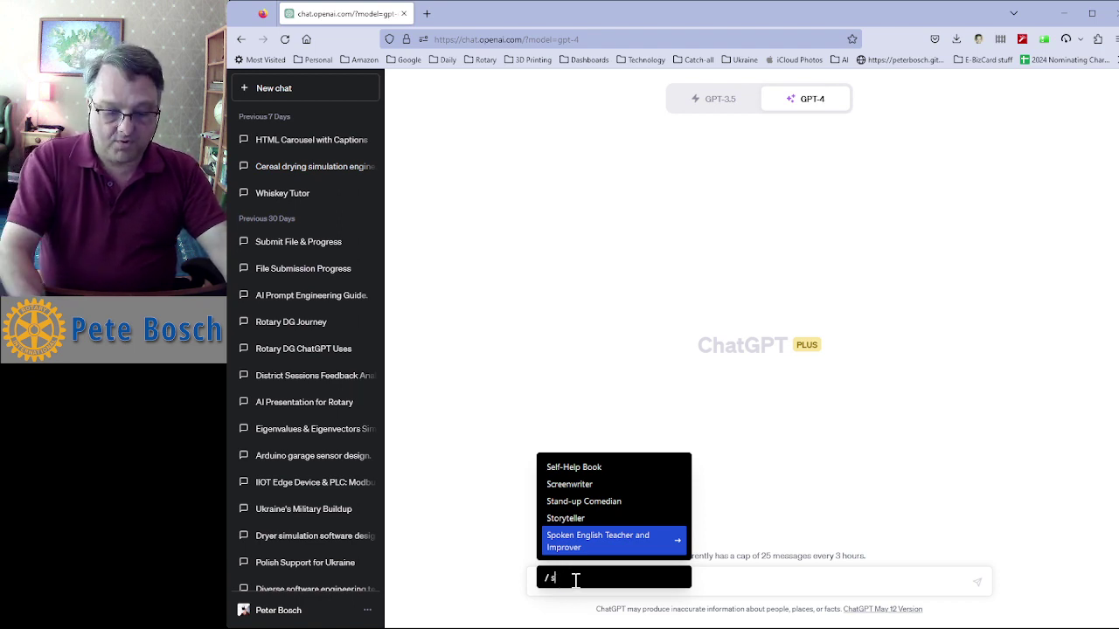
pyautogui.write('u')
pyautogui.click(569, 547)
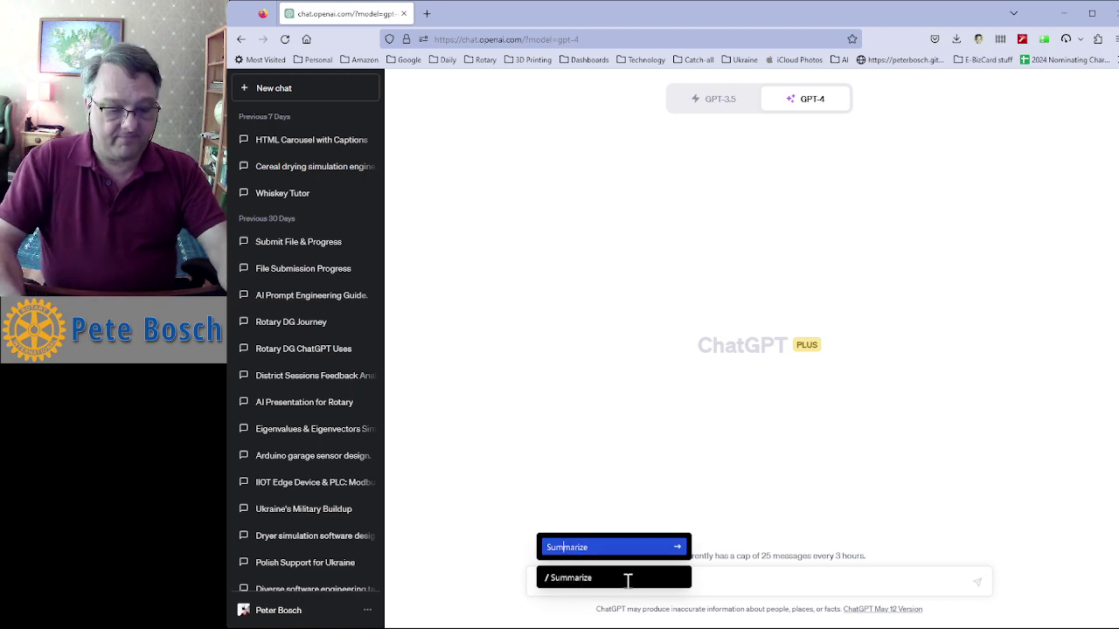
pyautogui.press('Return')
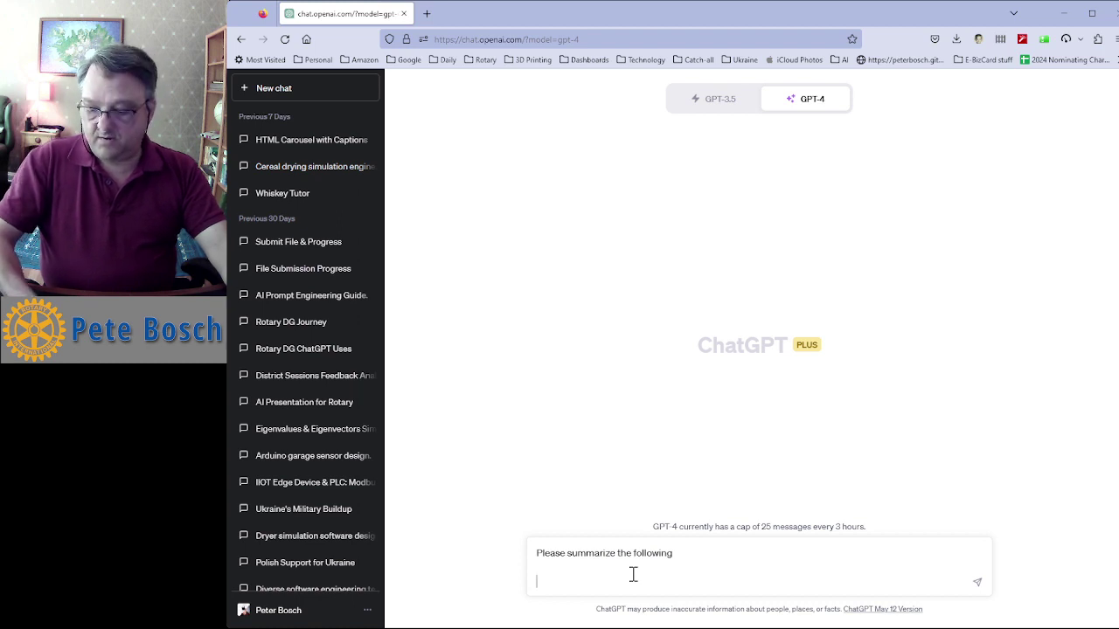
pyautogui.hotkey('ctrl', 'v')
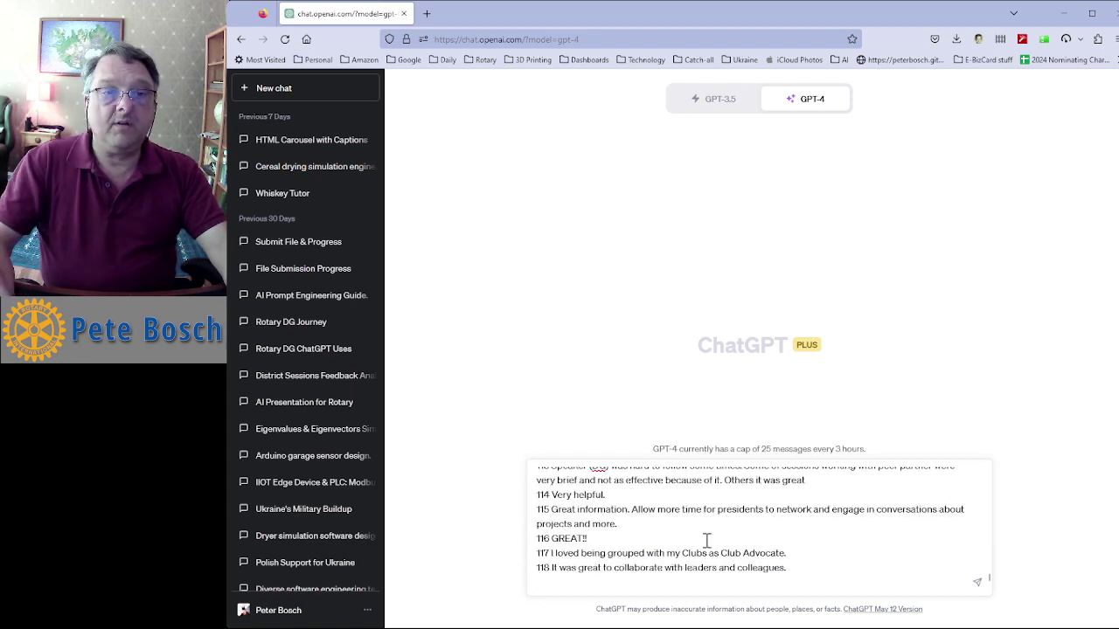
# Review the pasted District Sessions comments in the unsent message and return to their end.
pyautogui.scroll(2, 705, 544)
pyautogui.scroll(5, 705, 544)
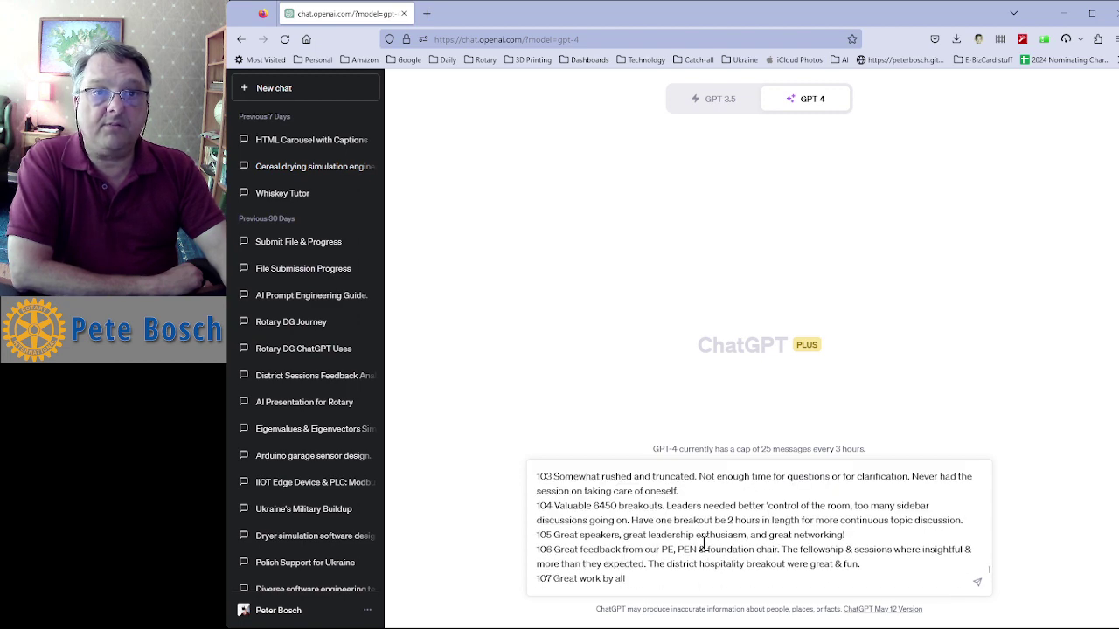
pyautogui.scroll(2, 704, 544)
pyautogui.scroll(2, 705, 543)
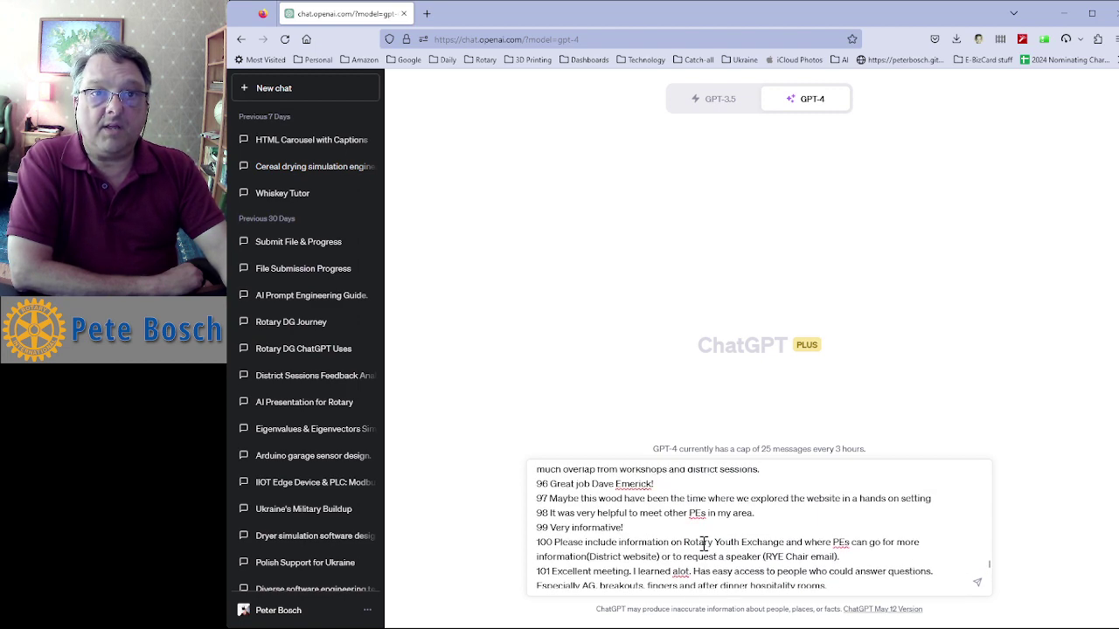
pyautogui.scroll(2, 704, 544)
pyautogui.scroll(5, 704, 544)
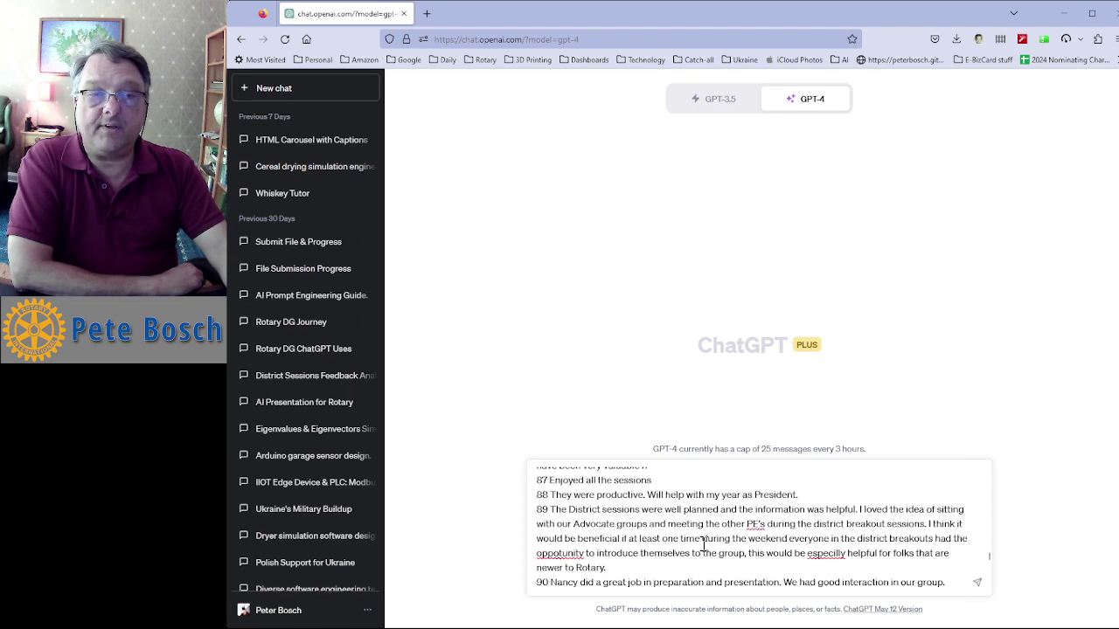
pyautogui.scroll(5, 705, 543)
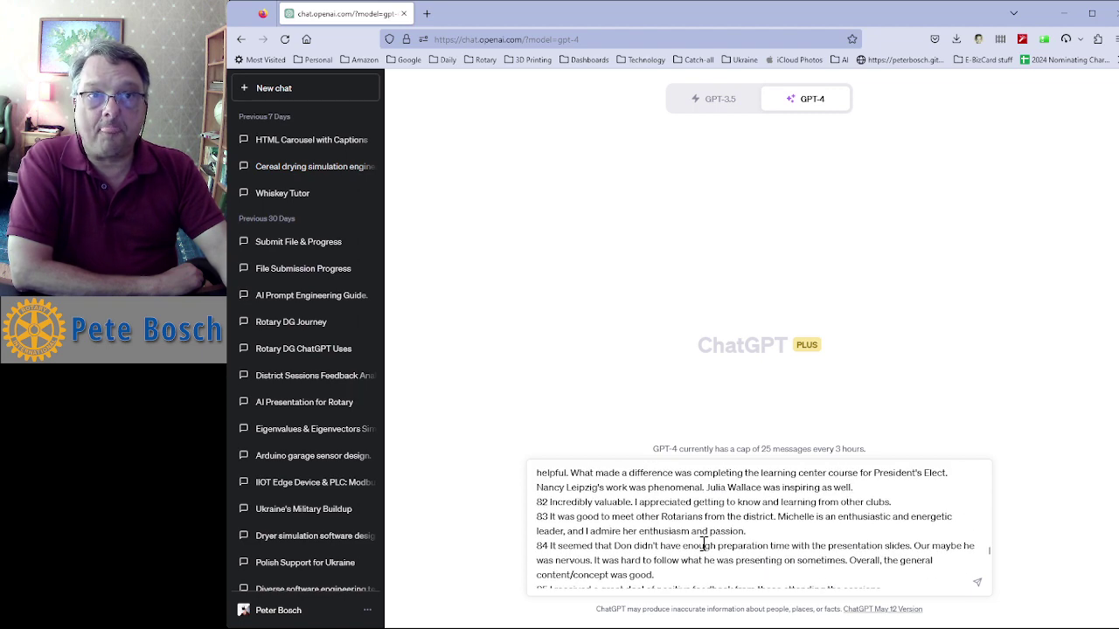
pyautogui.scroll(2, 704, 544)
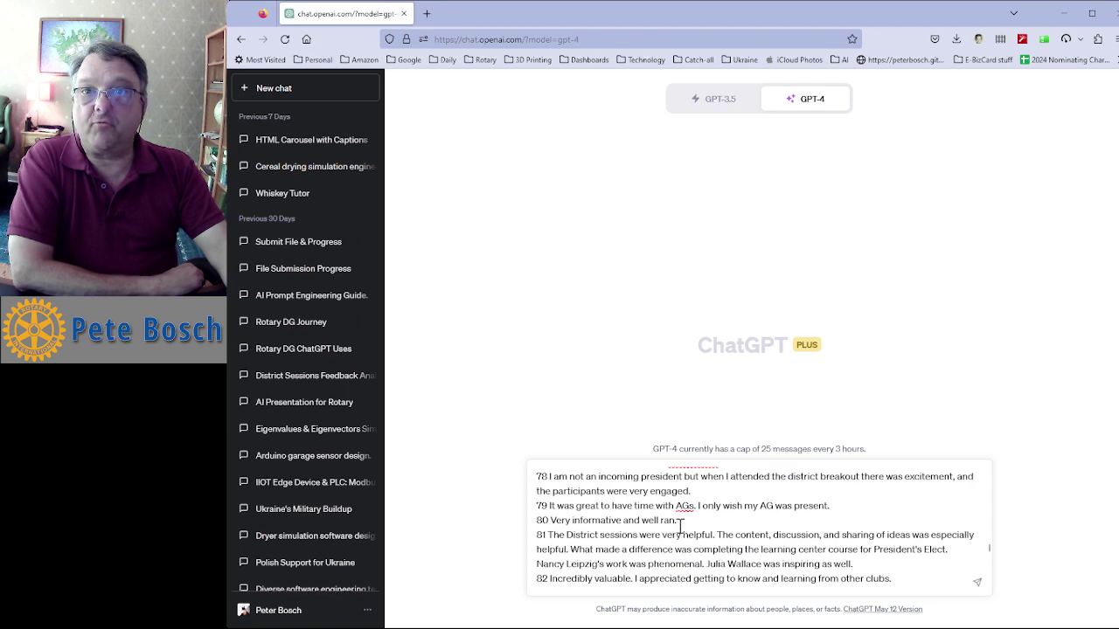
pyautogui.moveTo(991, 552); pyautogui.dragTo(991, 584)
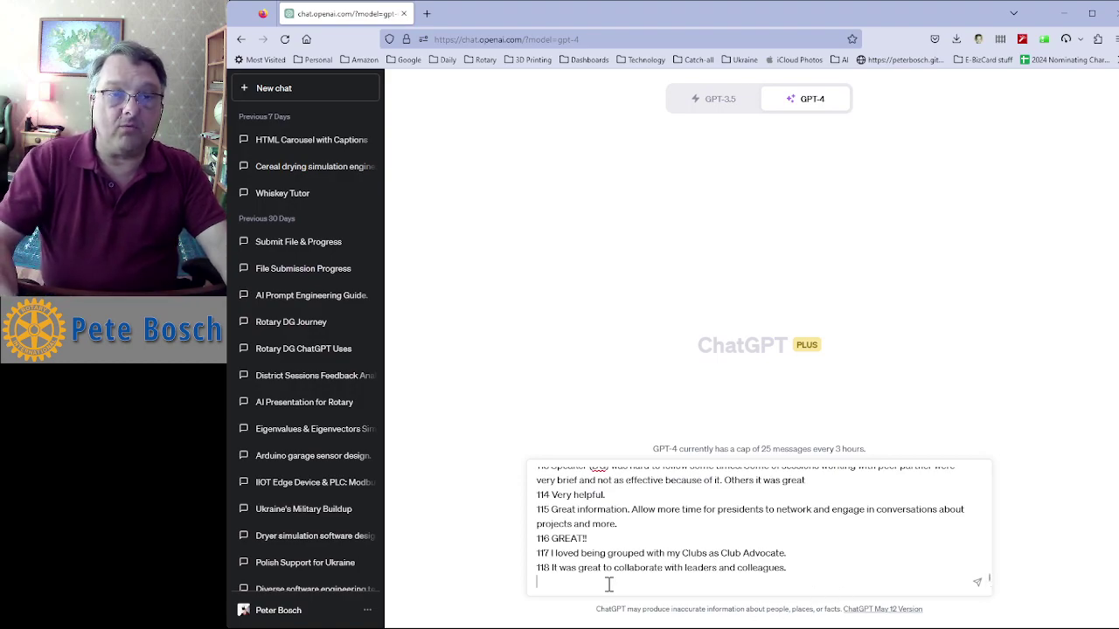
# Submit the comments for summarizing and follow up on the response with the message "Reframe in bullet points.".
pyautogui.press('Return')
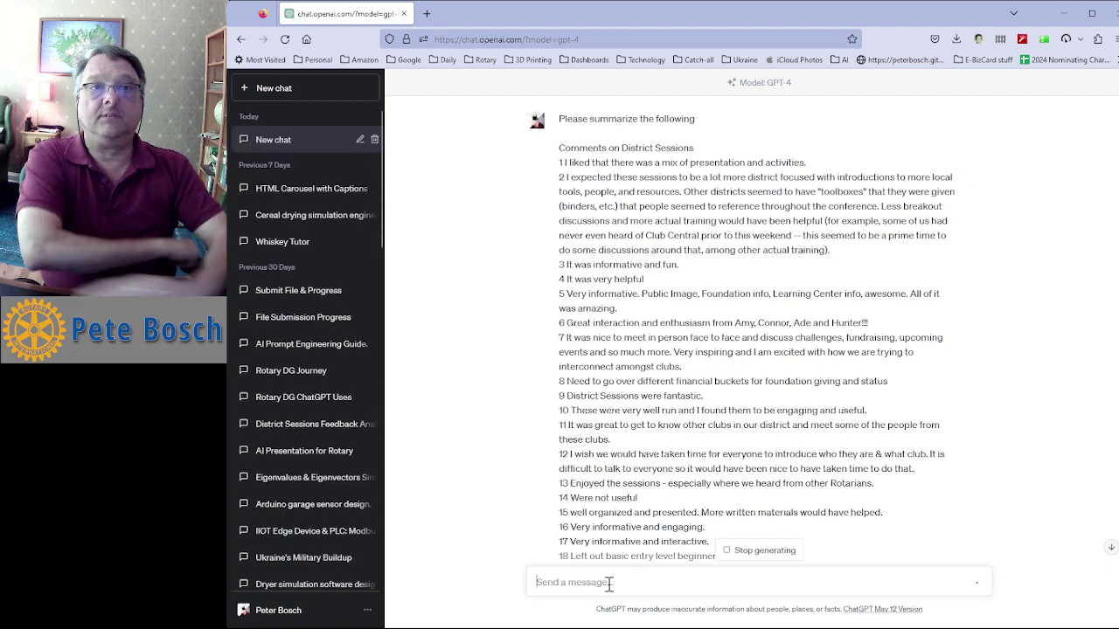
pyautogui.scroll(-3, 962, 478)
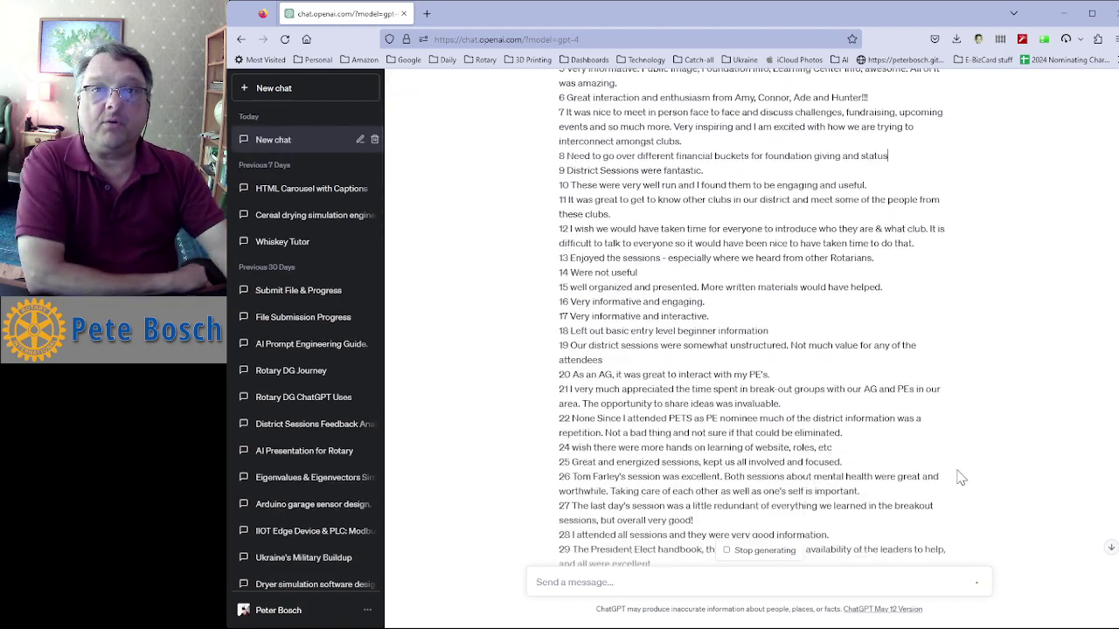
pyautogui.scroll(-20, 962, 479)
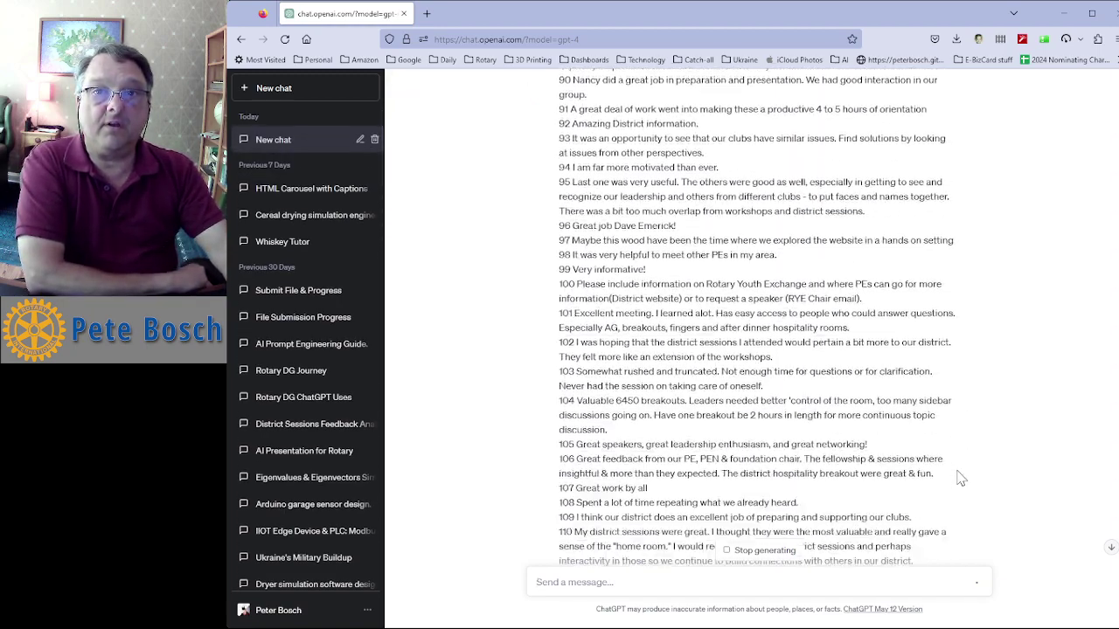
pyautogui.scroll(-4, 961, 479)
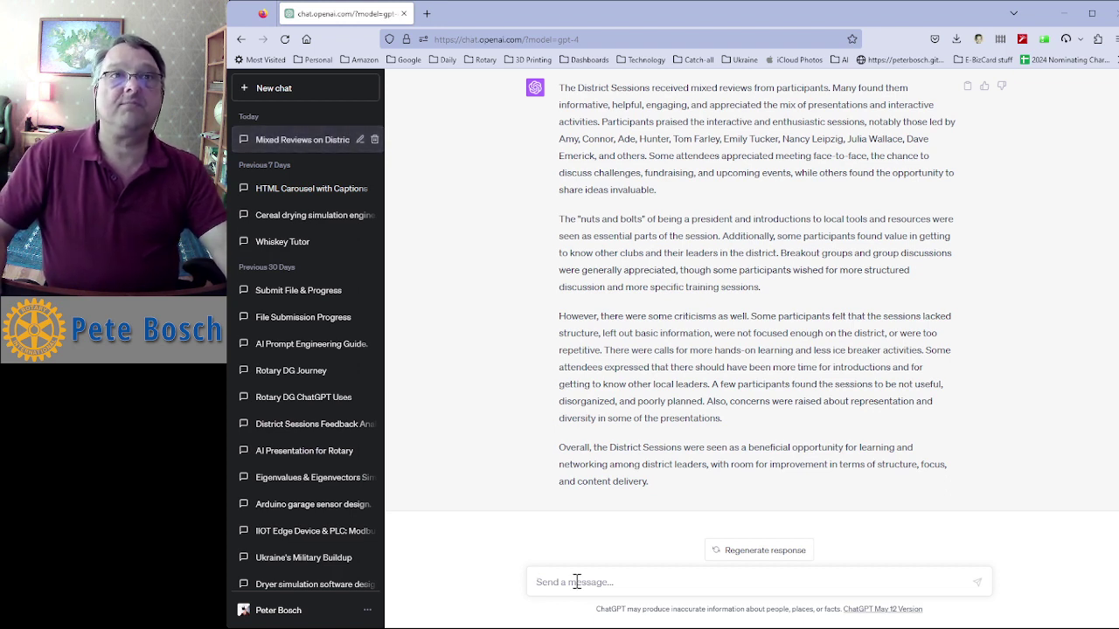
pyautogui.write('Reframe in bullet points.')
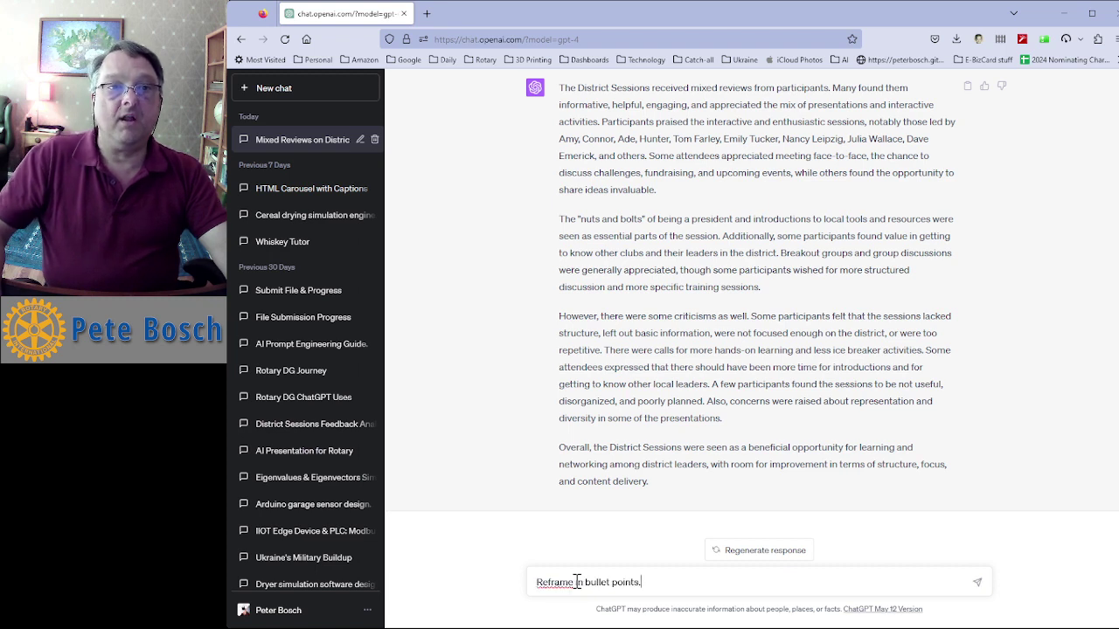
pyautogui.press('Return')
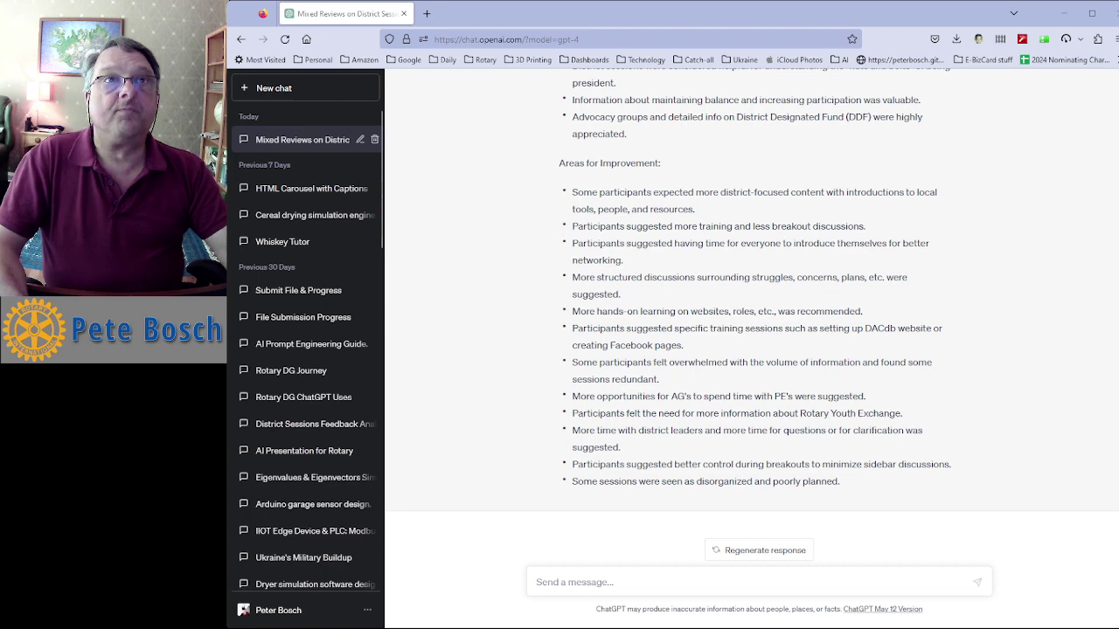
pyautogui.click(427, 13)
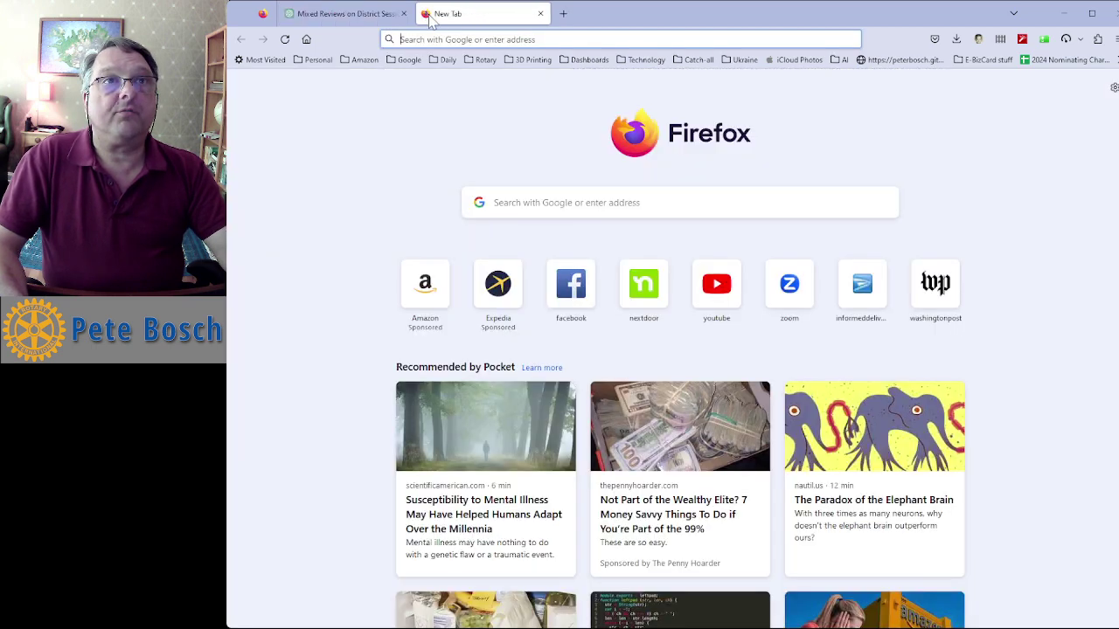
pyautogui.click(533, 40)
pyautogui.write('https://www.rotary.org/en/rotary-responds-ukraine-crisis')
pyautogui.press('Return')
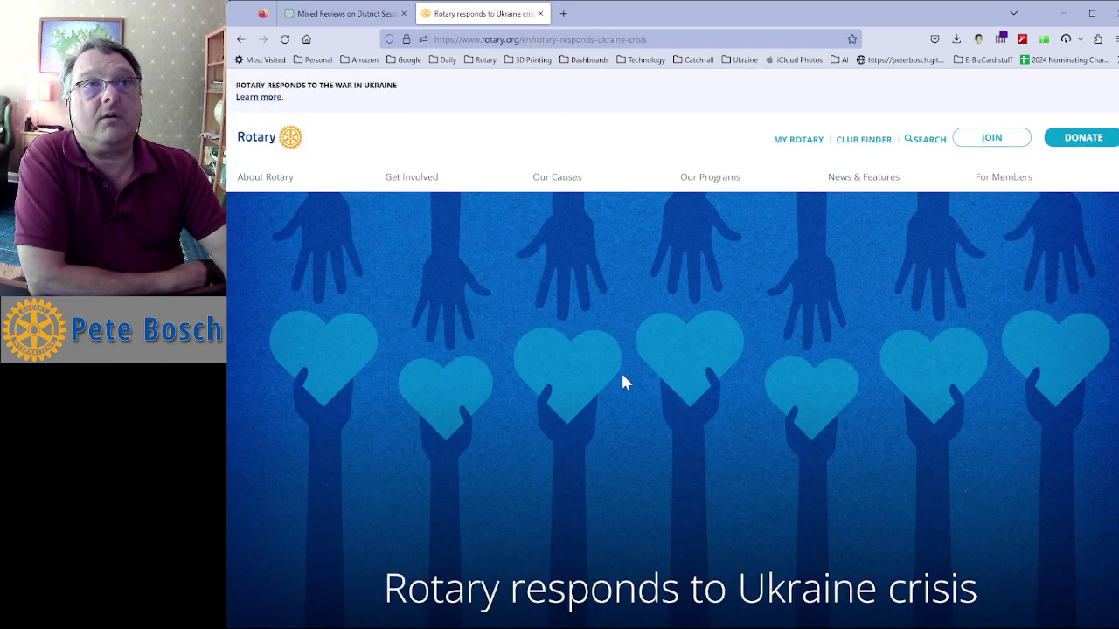
# Select and copy the Ukraine crisis page text from "At Rotary, we are deeply concerned" through the end of the page.
pyautogui.scroll(-5, 627, 328)
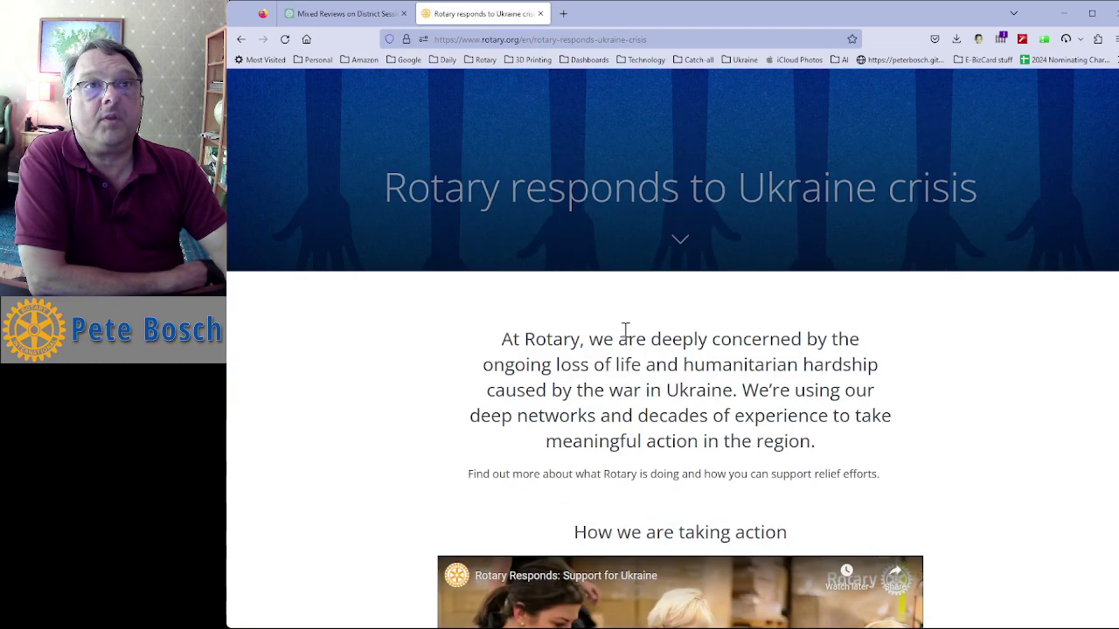
pyautogui.moveTo(503, 339); pyautogui.dragTo(647, 628)
pyautogui.scroll(-20, 595, 486)
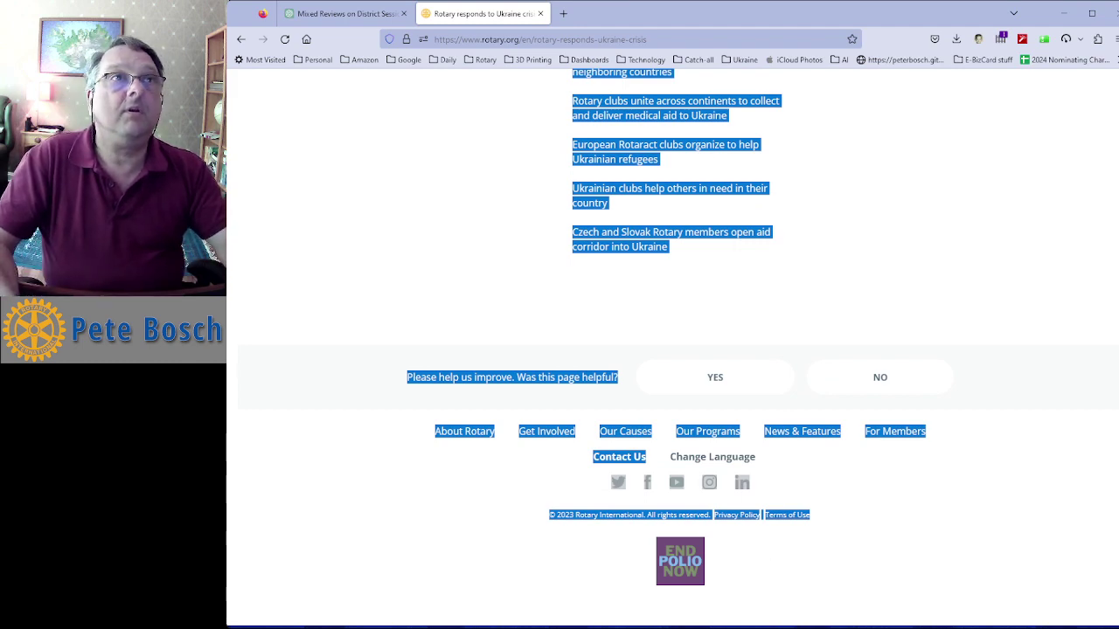
# Return to the ChatGPT conversation and send the saved Summarize prompt with the copied Ukraine crisis page text.
pyautogui.click(328, 14)
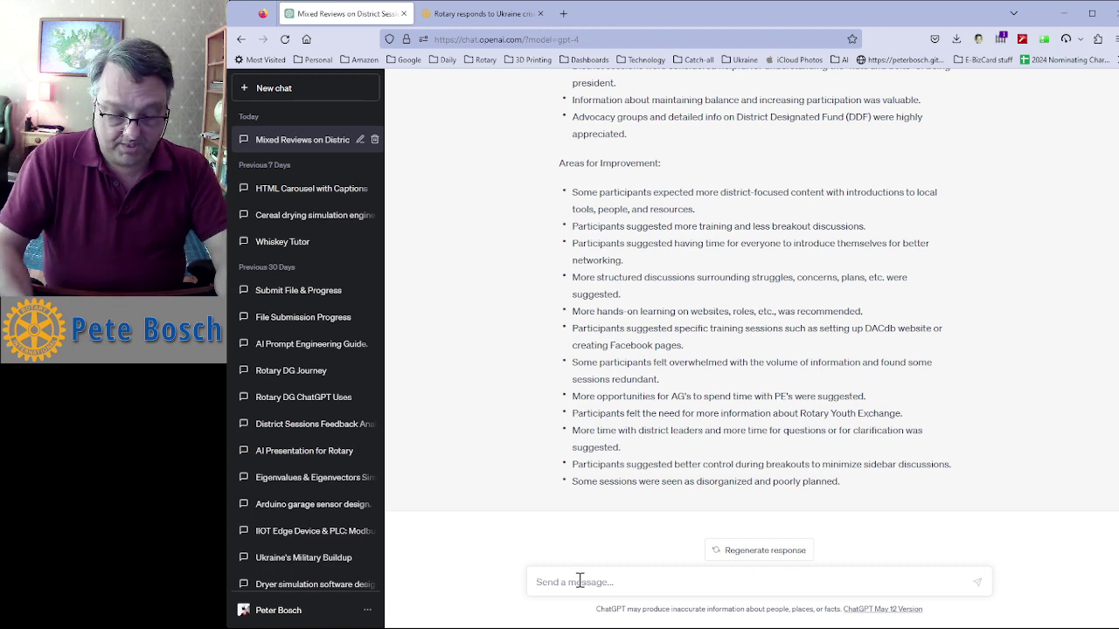
pyautogui.write('/su')
pyautogui.press('Return')
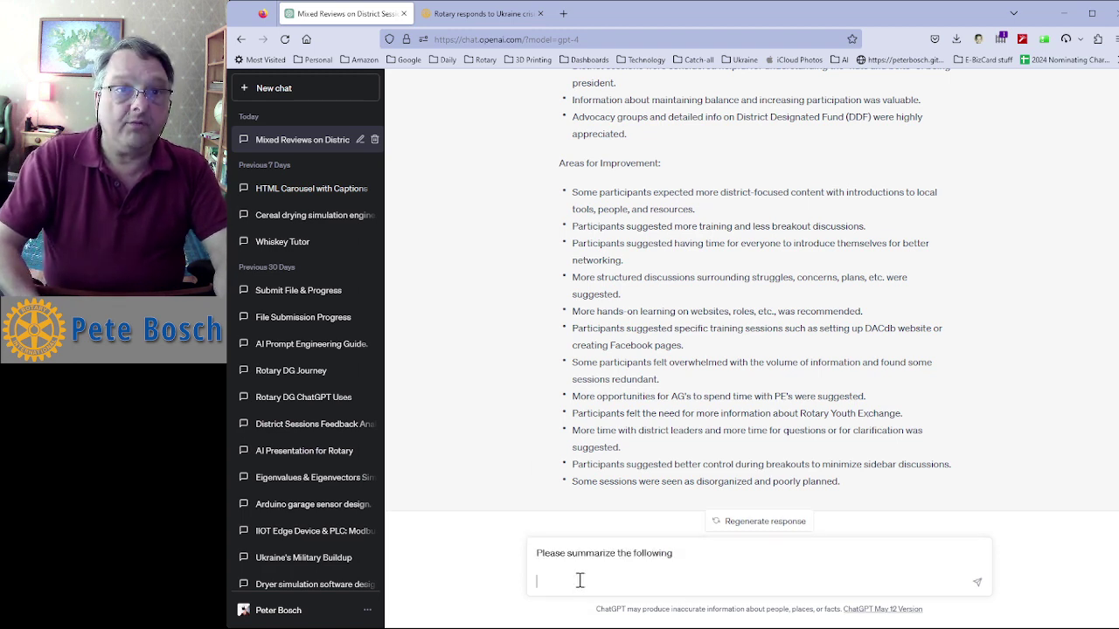
pyautogui.hotkey('ctrl', 'v')
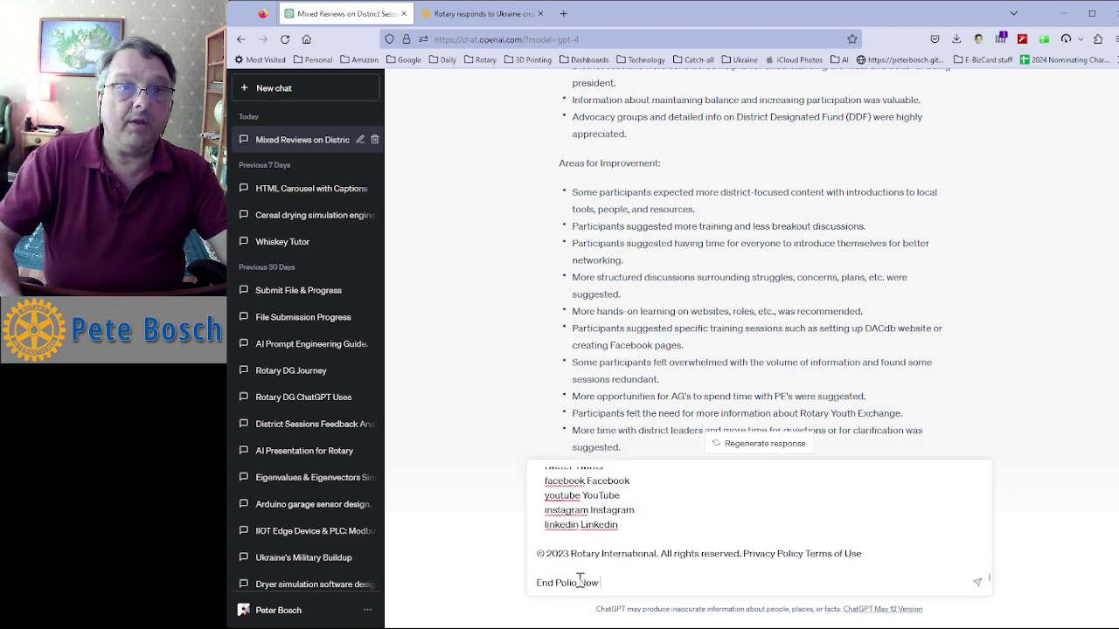
pyautogui.press('Return')
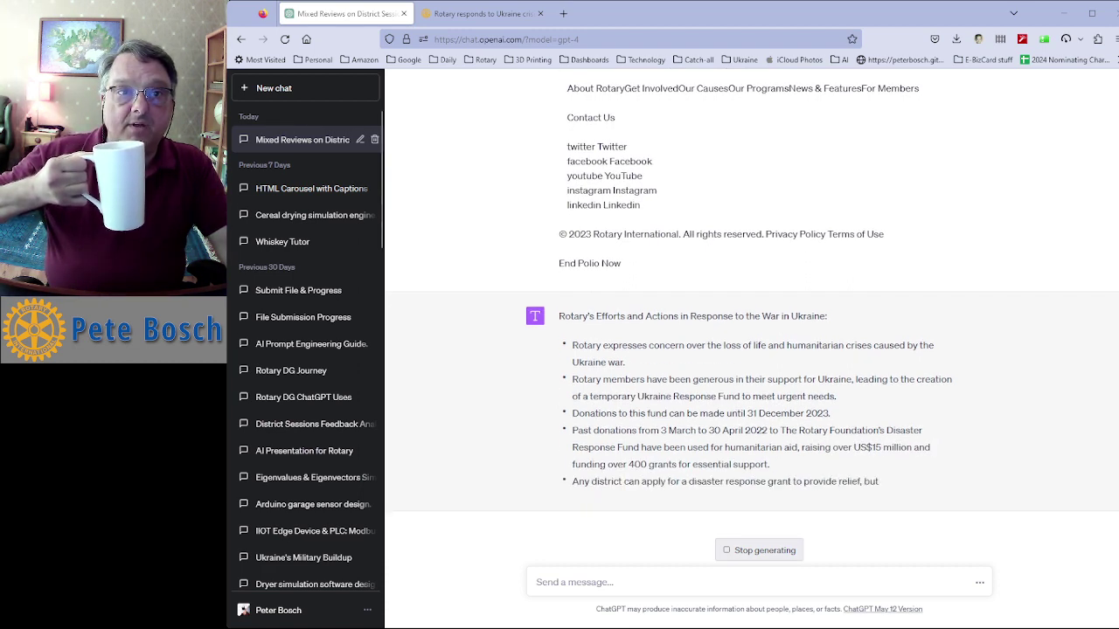
# Stop generating the Ukraine summary and start a new chat with the GPT-4 model.
pyautogui.click(748, 551)
pyautogui.click(649, 579)
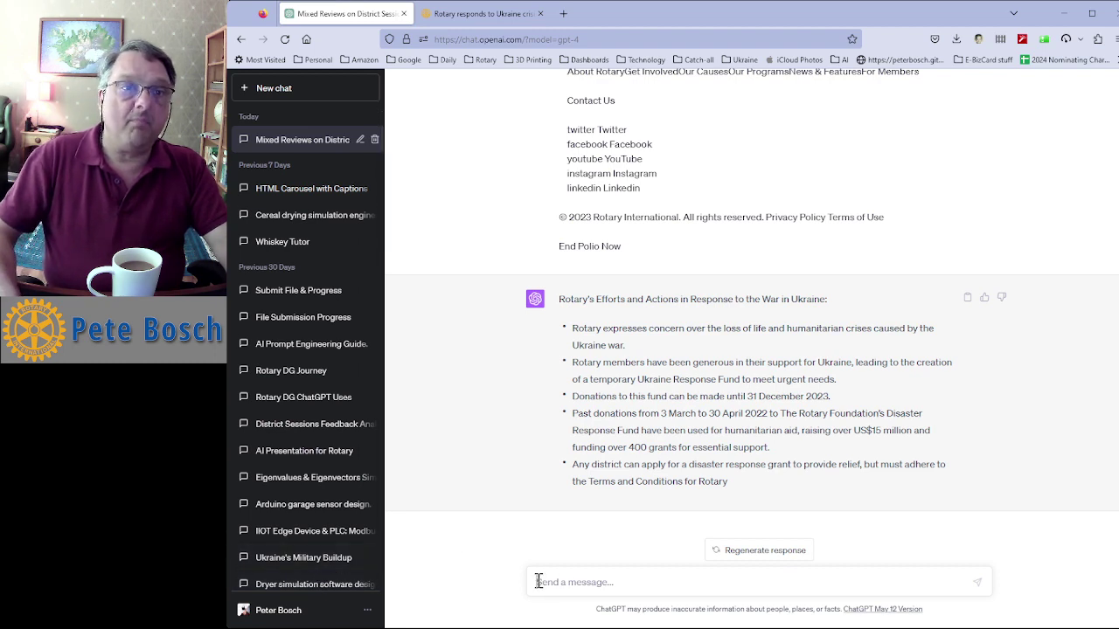
pyautogui.click(264, 91)
pyautogui.click(812, 100)
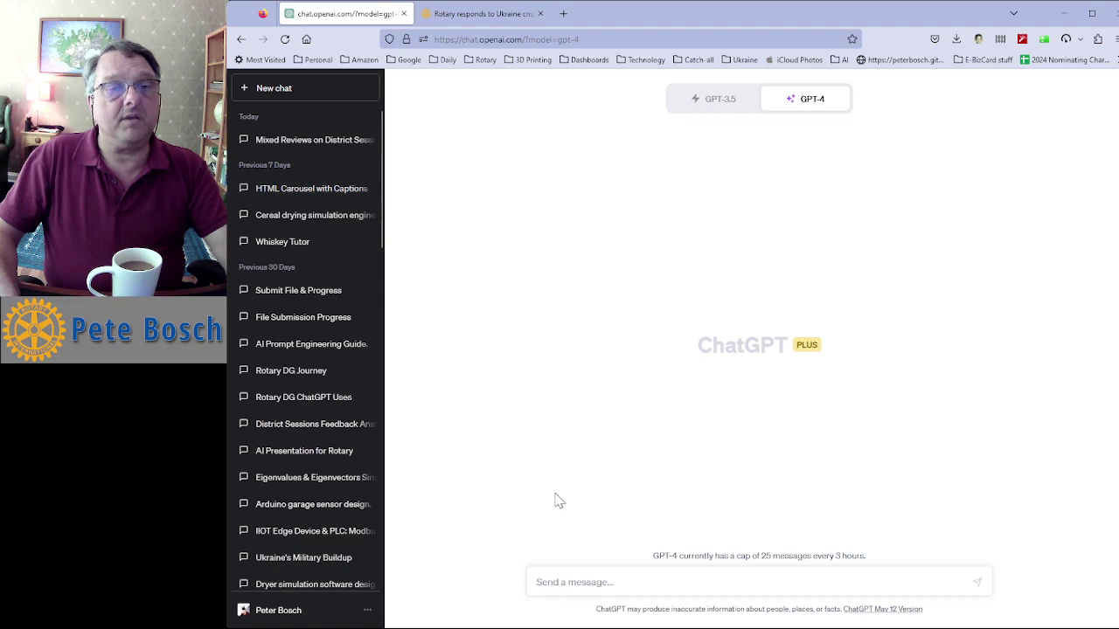
pyautogui.hotkey('ctrl', 'v')
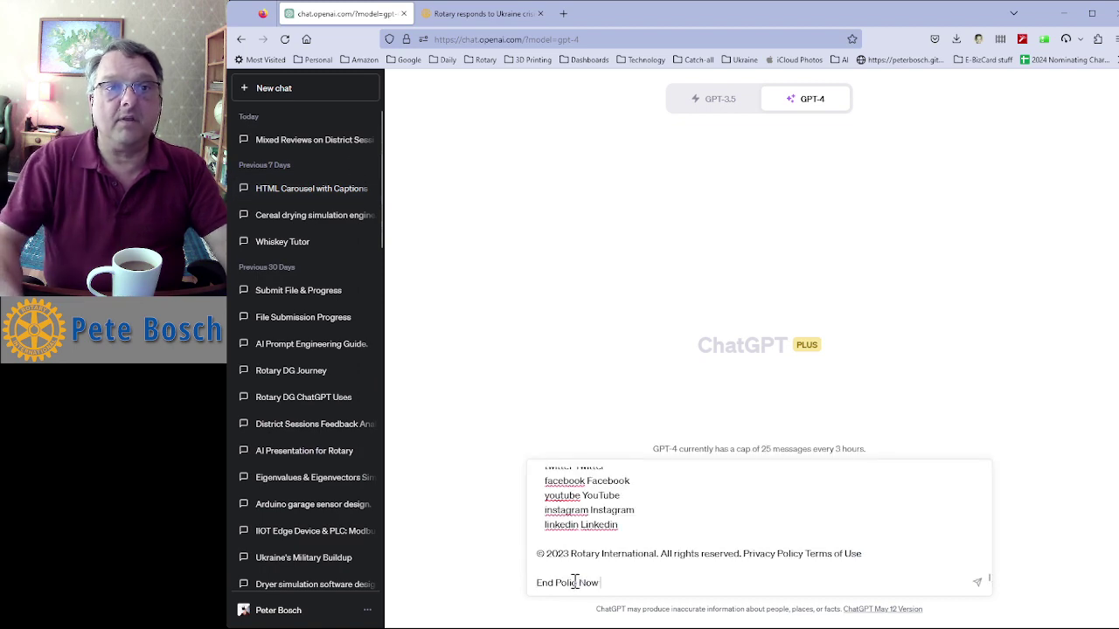
pyautogui.moveTo(616, 583); pyautogui.dragTo(354, 374)
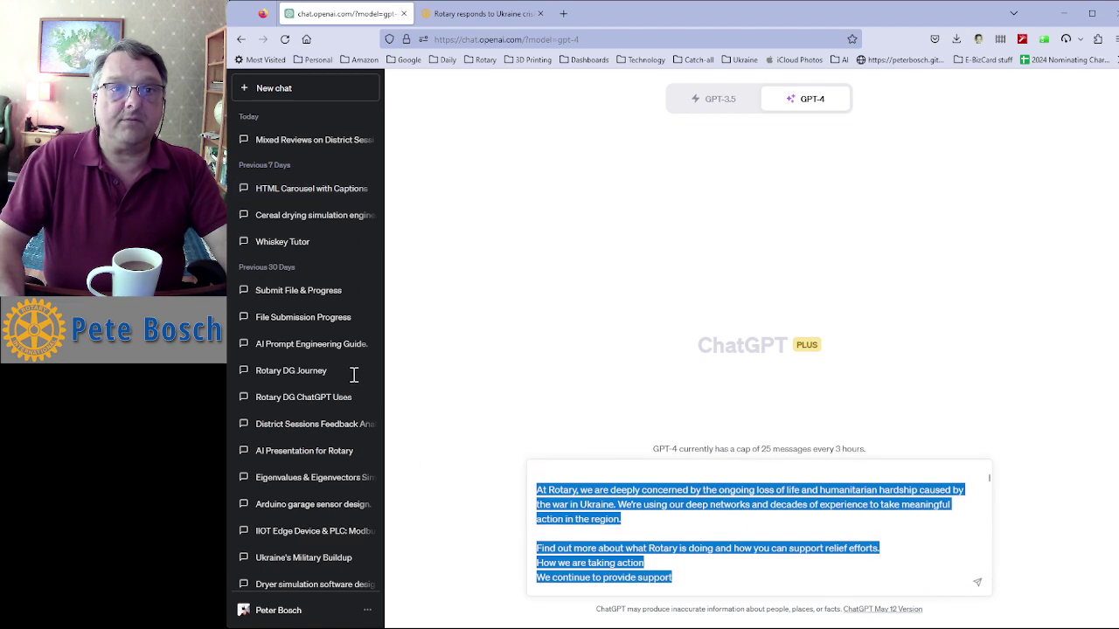
pyautogui.press('BackSpace')
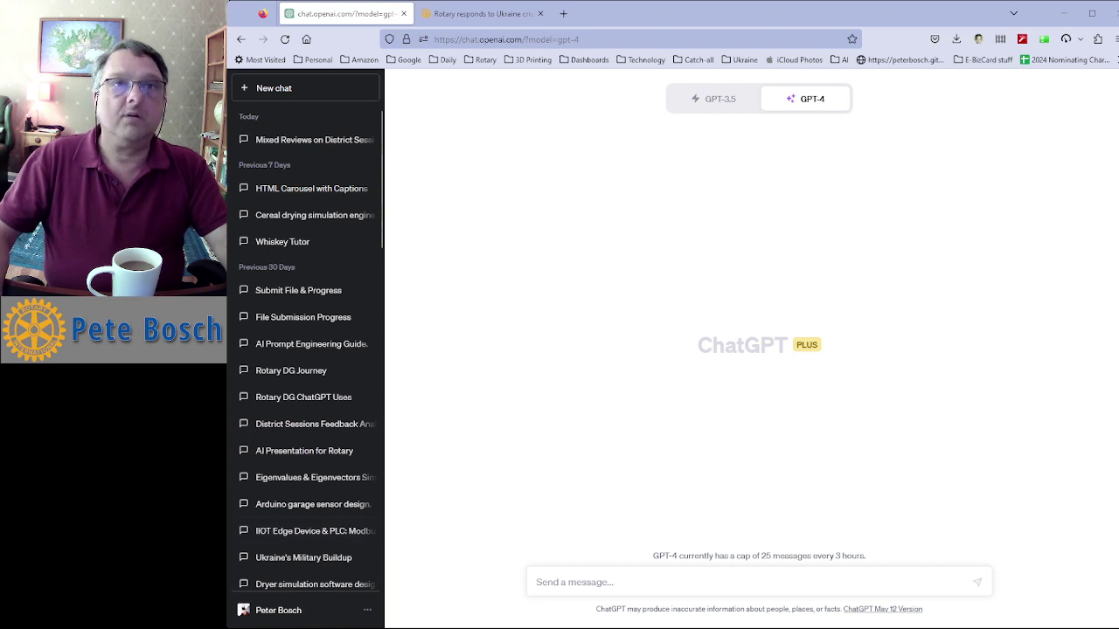
# Enter the prompt "Please summarize this youtube video : "Start with why -- how great leaders inspire action | Simon Sinek | TEDxPugetSound"" without sending it.
pyautogui.write('Please summarize this youtube video : "Start with why -- how great leaders inspire action | Simon Sinek | TEDxPugetSound"')
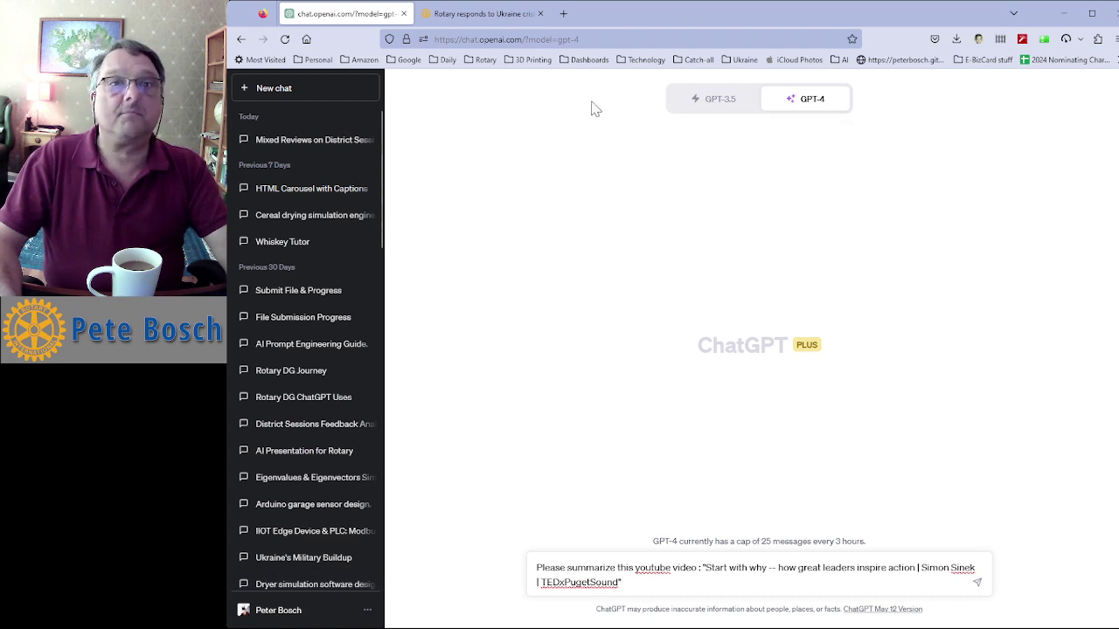
# Search Google in a new tab for the full text of the YouTube video summary prompt.
pyautogui.click(565, 14)
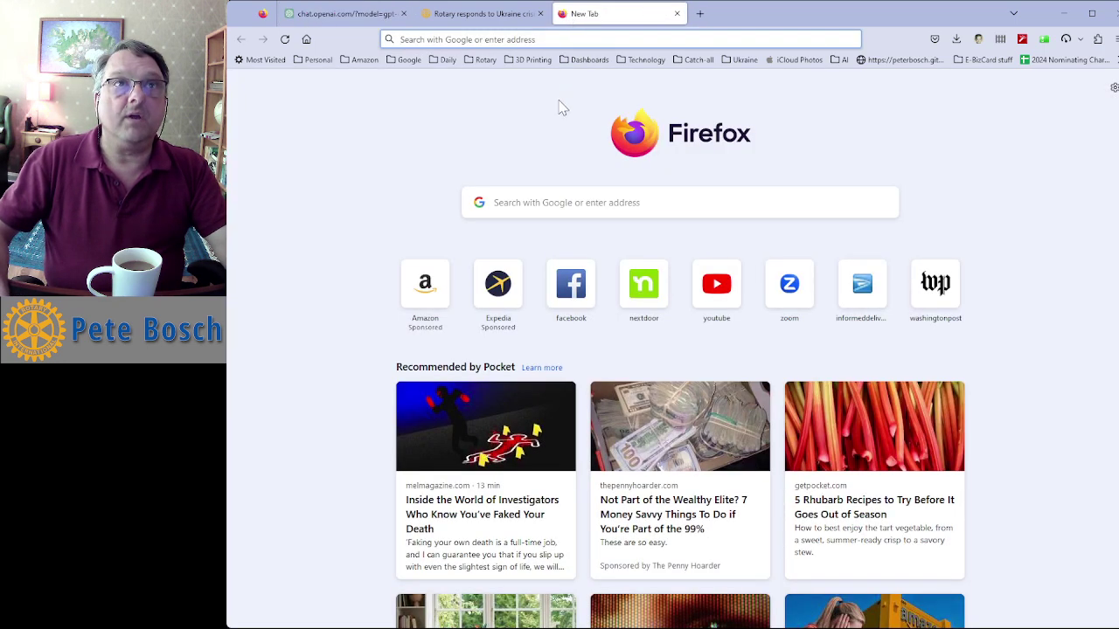
pyautogui.write('Please summarize this youtube video : "Start with why -- how great leaders inspire action | Simon Sinek | TEDxPugetSound"')
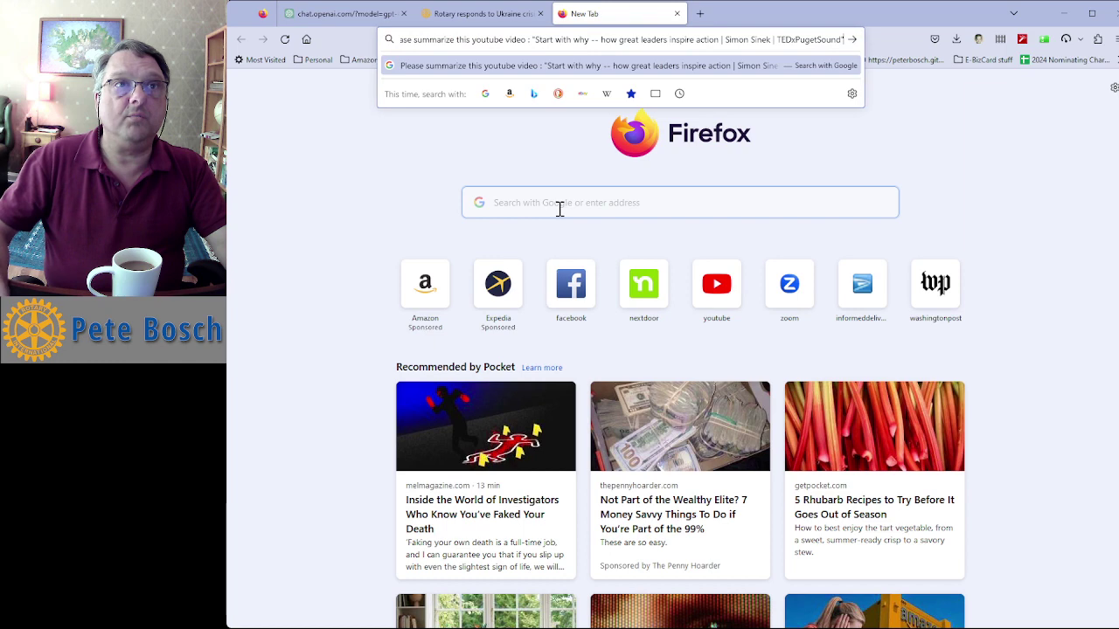
pyautogui.click(542, 68)
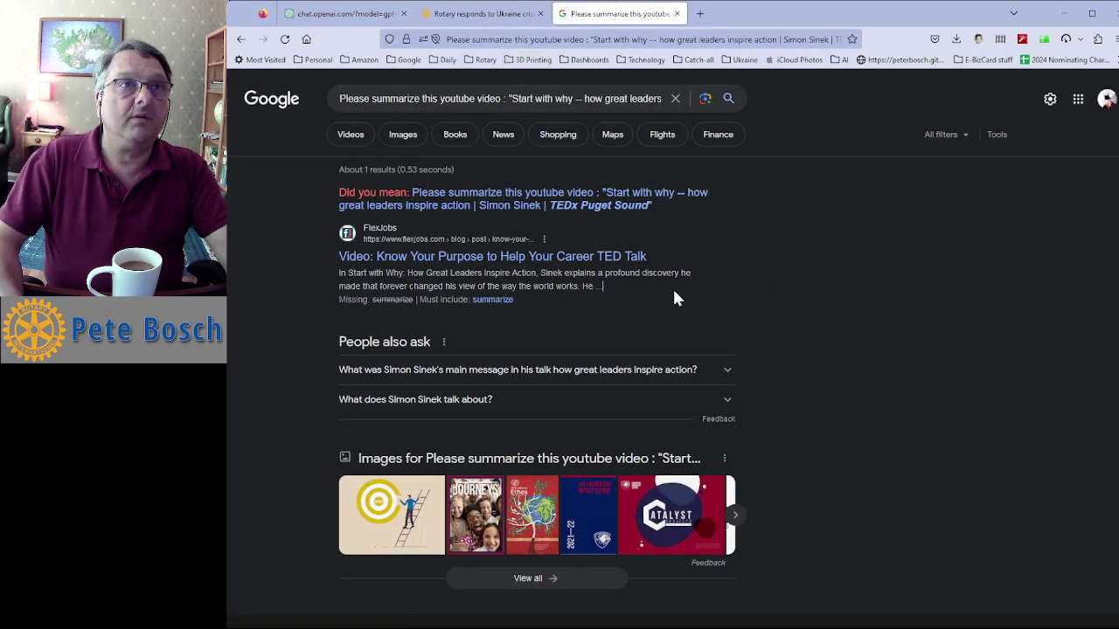
# Search Google for just the quoted title "Start with why -- how great leaders inspire action | Simon Sinek | TEDxPugetSound" and show only video results.
pyautogui.click(557, 40)
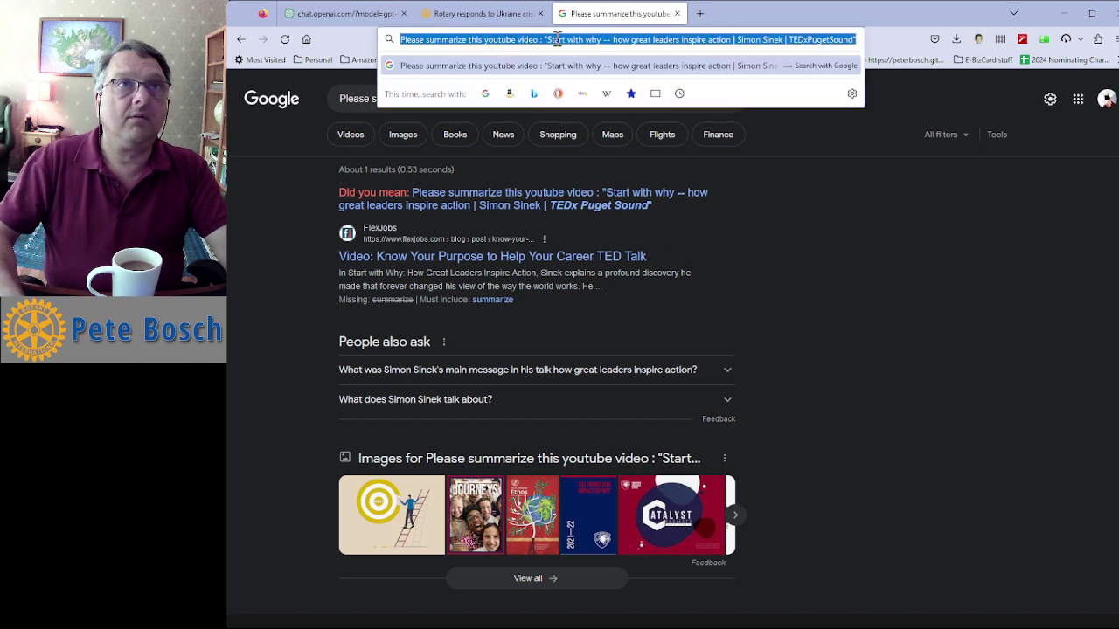
pyautogui.click(557, 39)
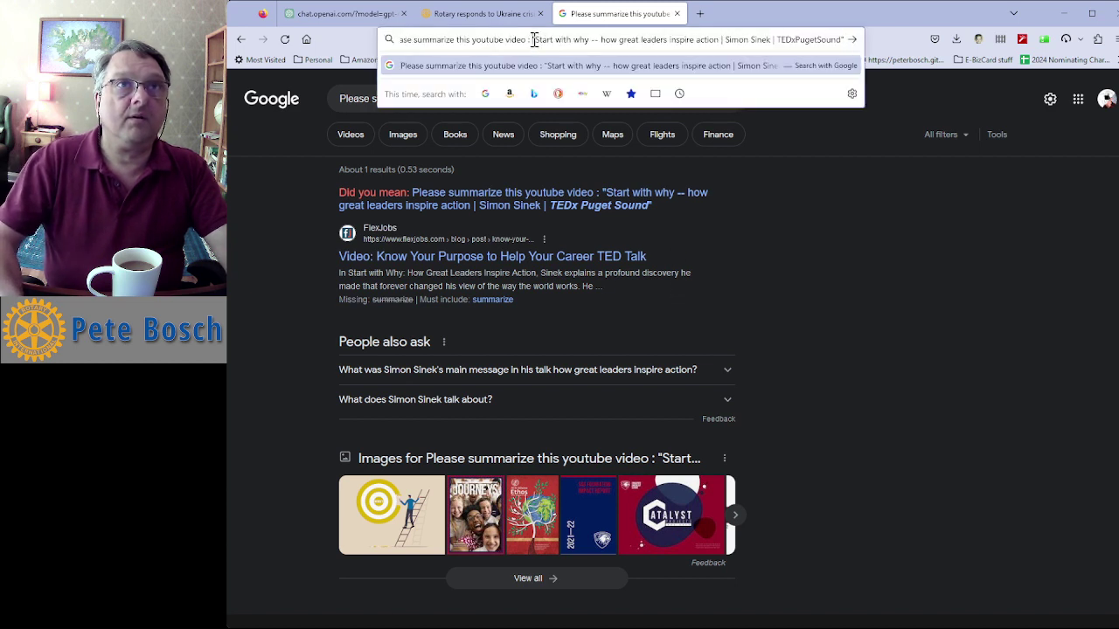
pyautogui.moveTo(535, 41); pyautogui.dragTo(297, 39)
pyautogui.press('BackSpace')
pyautogui.press('Return')
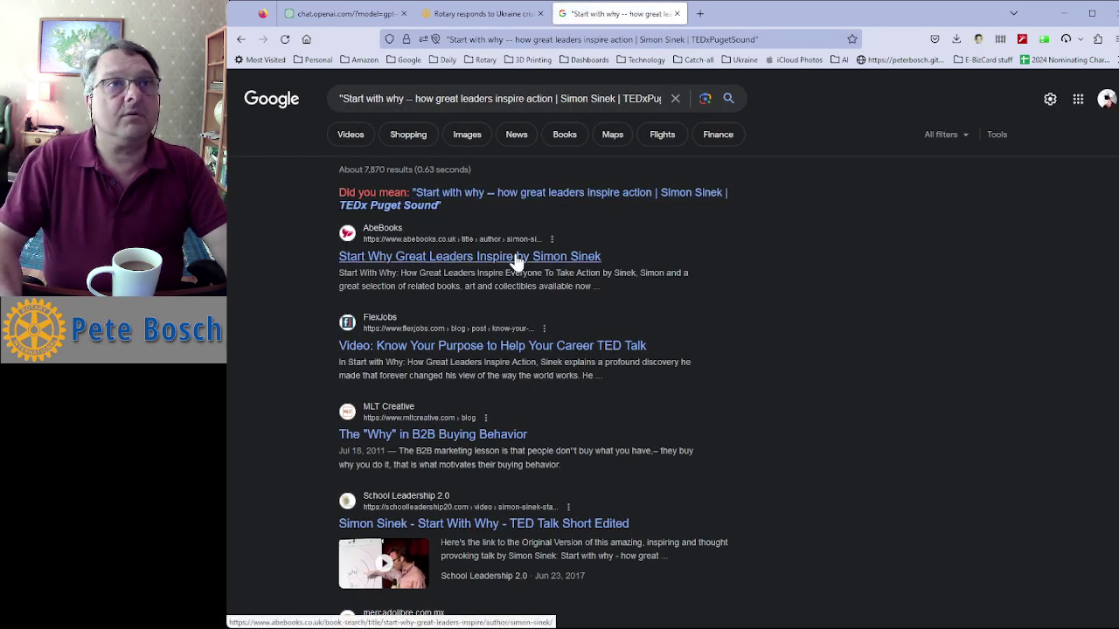
pyautogui.click(350, 134)
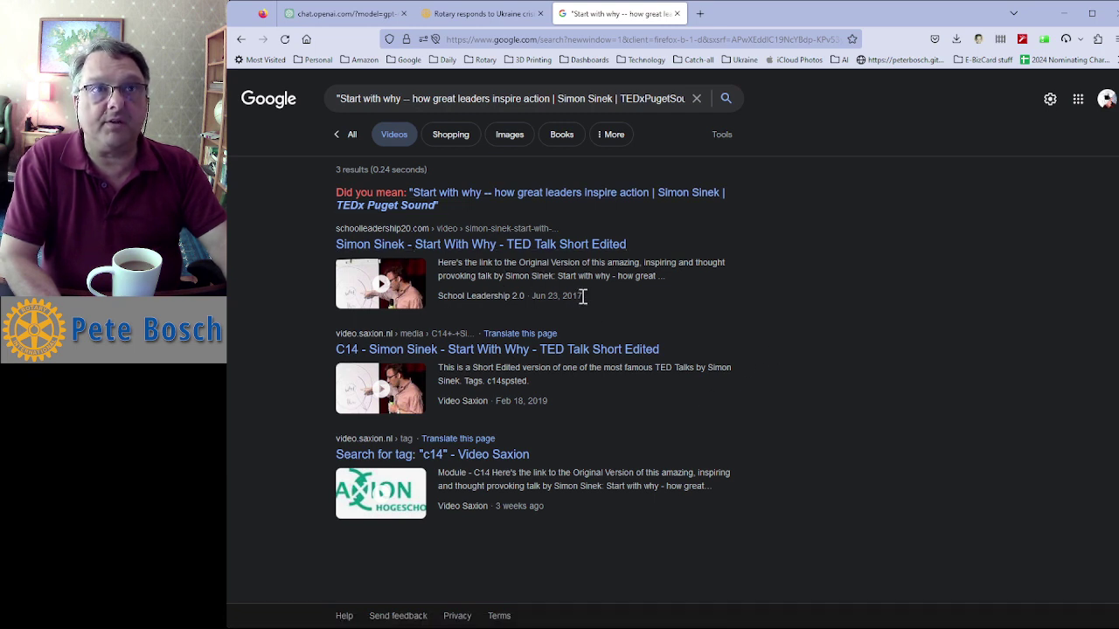
pyautogui.moveTo(583, 297); pyautogui.dragTo(532, 299)
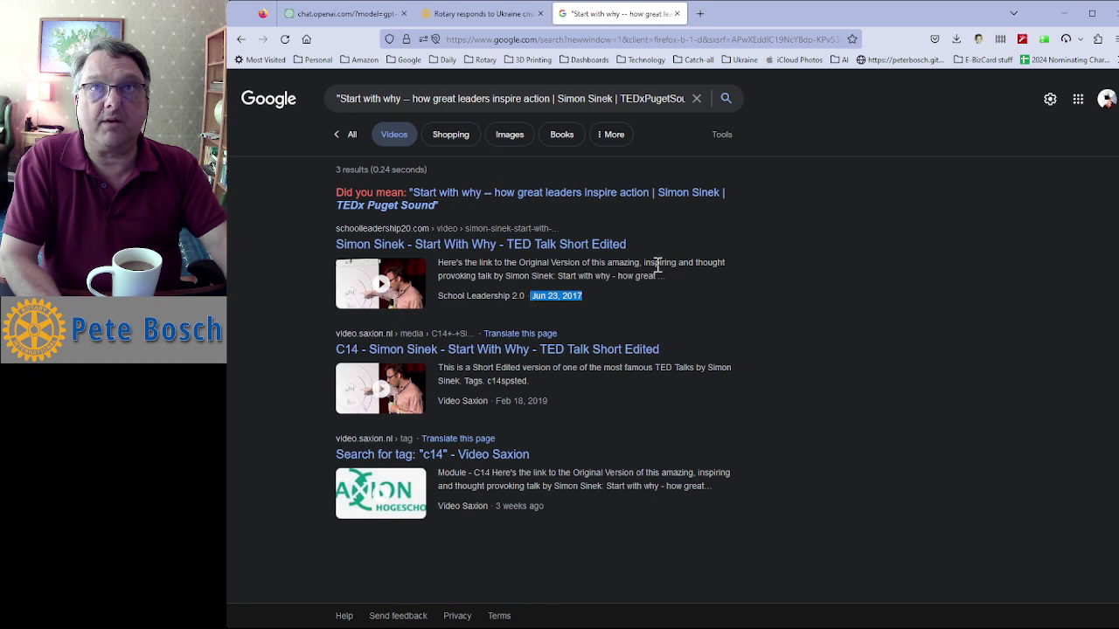
# Return to ChatGPT, send the prepared YouTube talk summary prompt, and stop the response partway through.
pyautogui.click(348, 14)
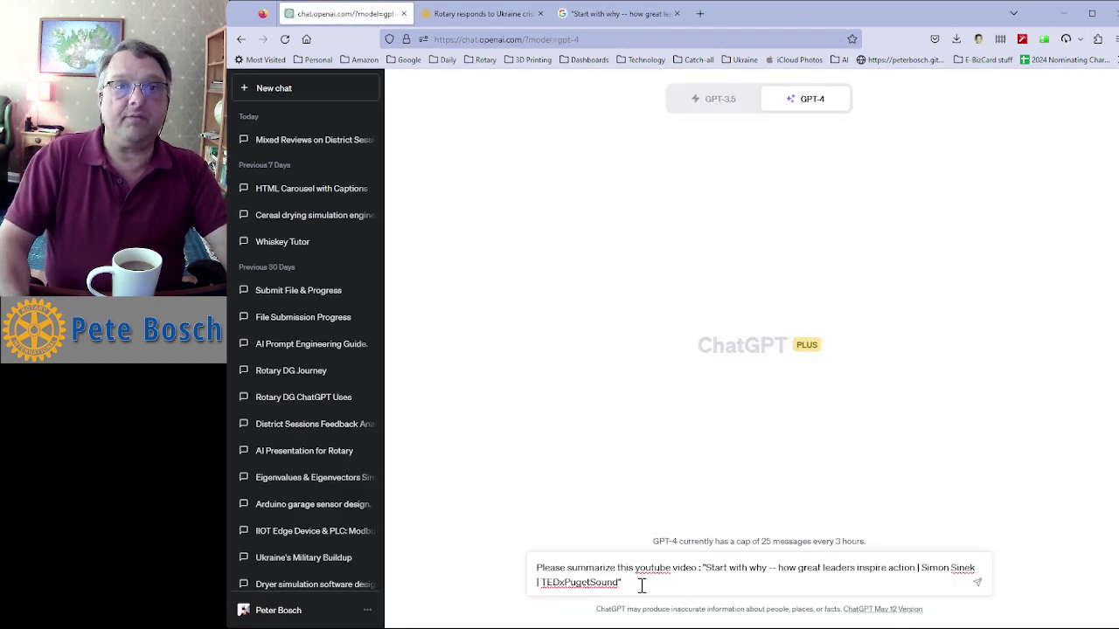
pyautogui.press('Return')
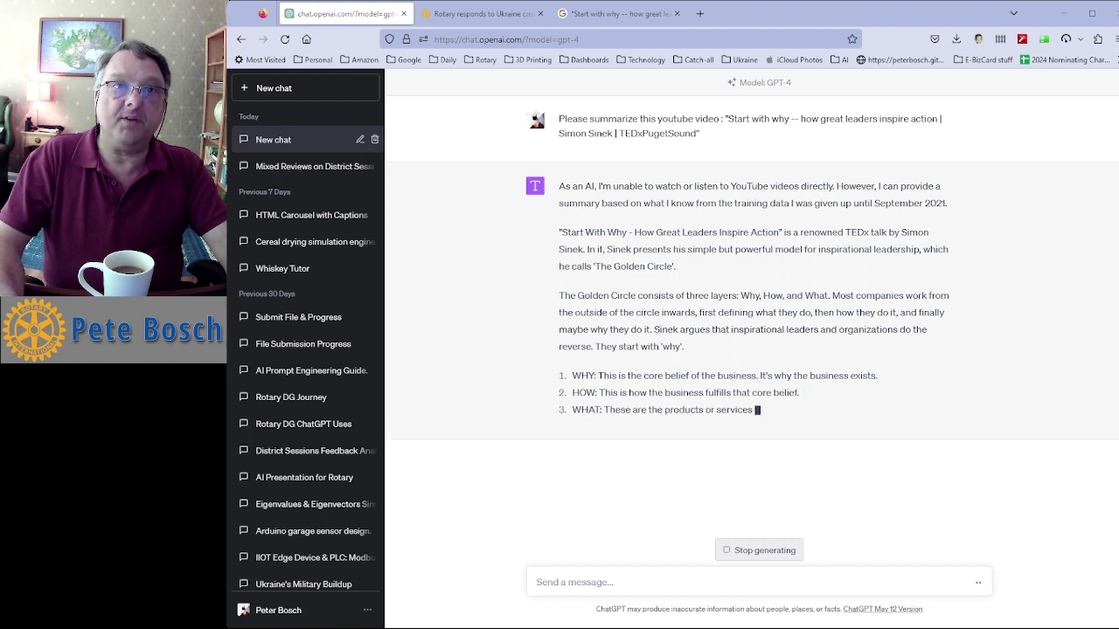
pyautogui.click(748, 556)
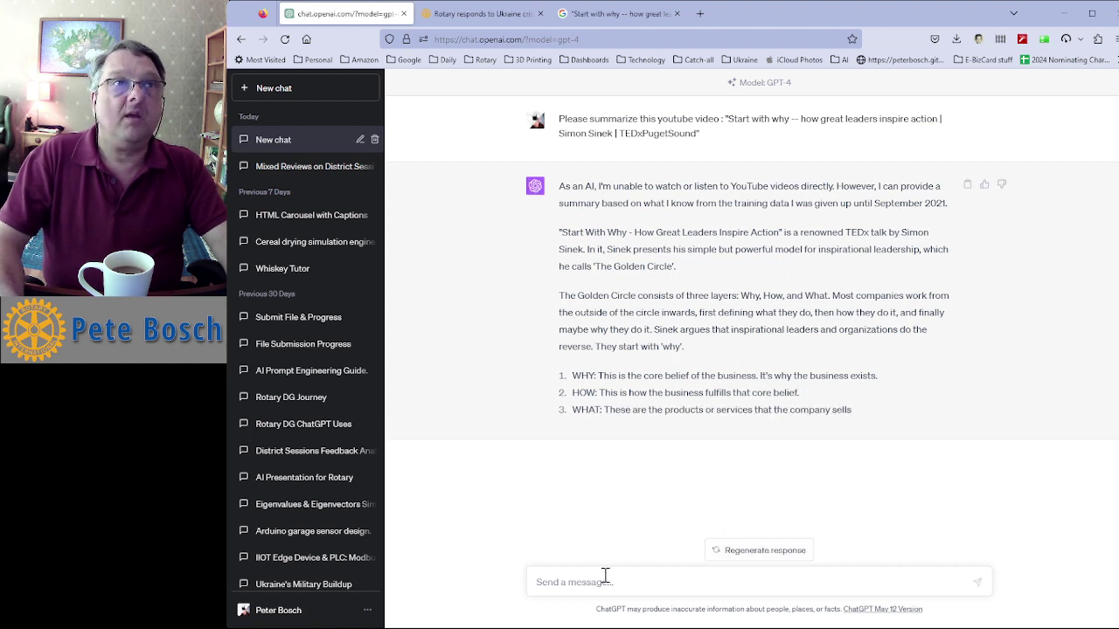
# In a new GPT-4 chat, request an email thanking the named donor for his $2500 donation to the generators for Ukraine project, with generators at $600 apiece.
pyautogui.click(274, 90)
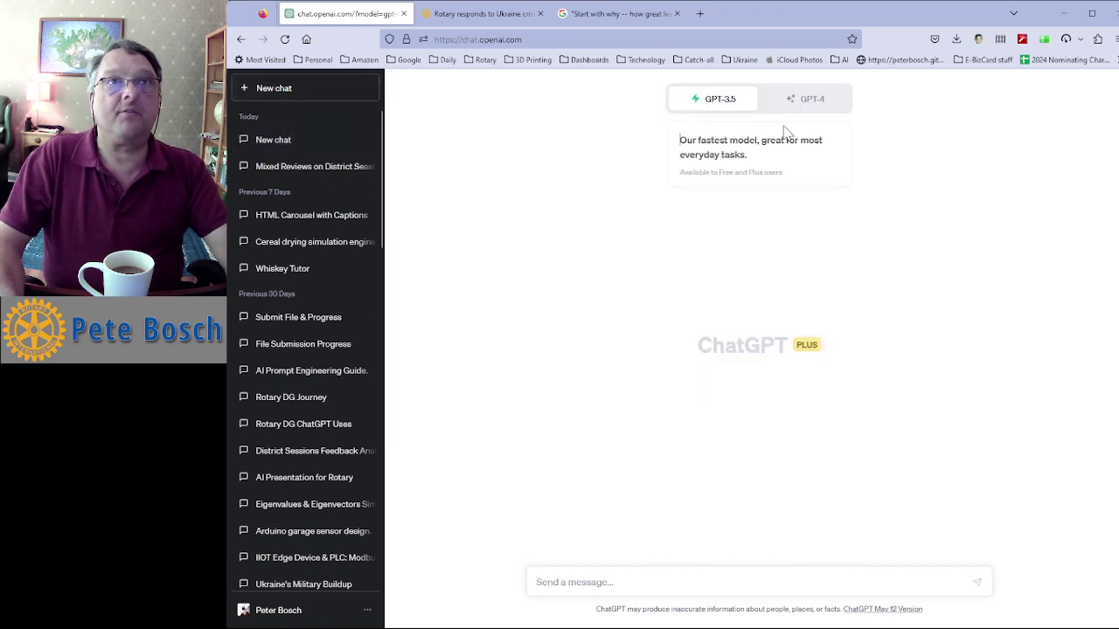
pyautogui.click(804, 100)
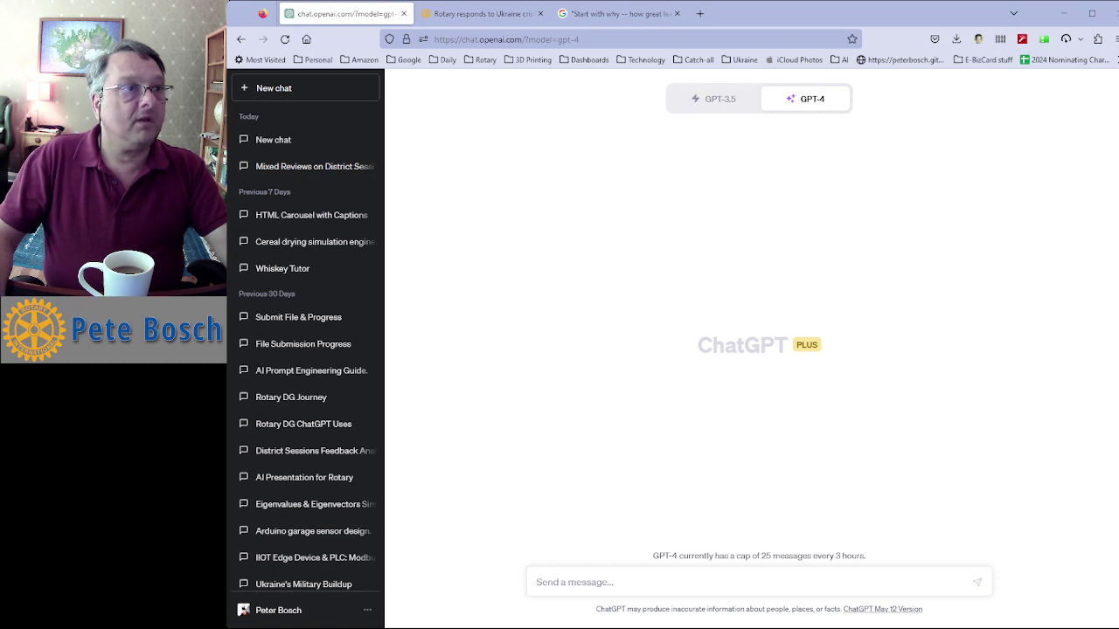
pyautogui.write('Please write me an email, thanking Bob Smith for his donation of $2500 to our generators for Ukraine project. Generators are $600 apiece.')
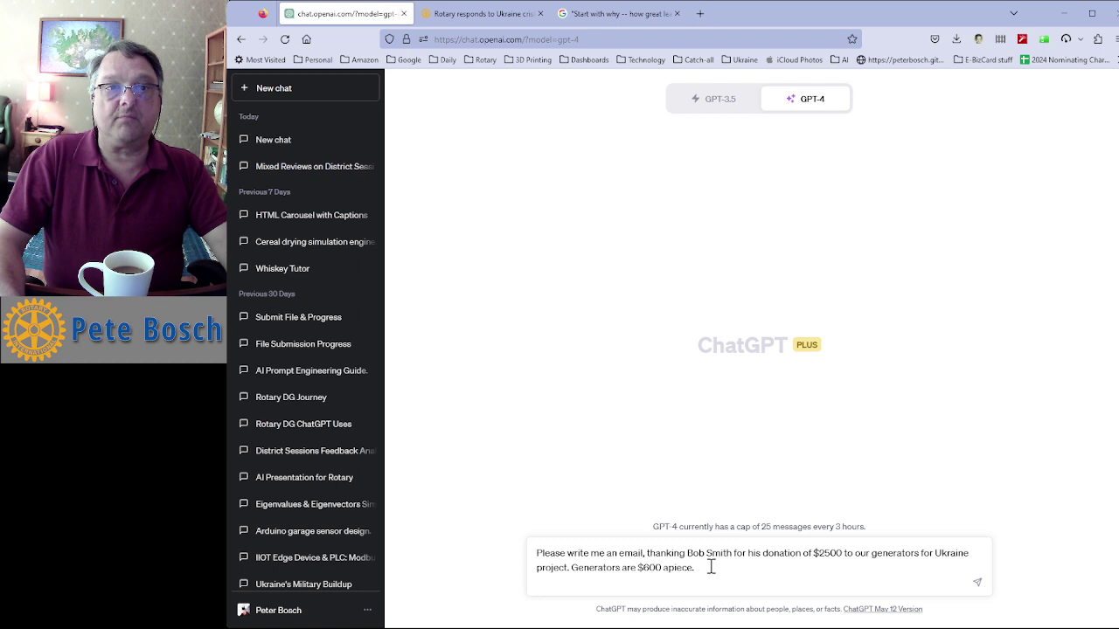
pyautogui.press('Return')
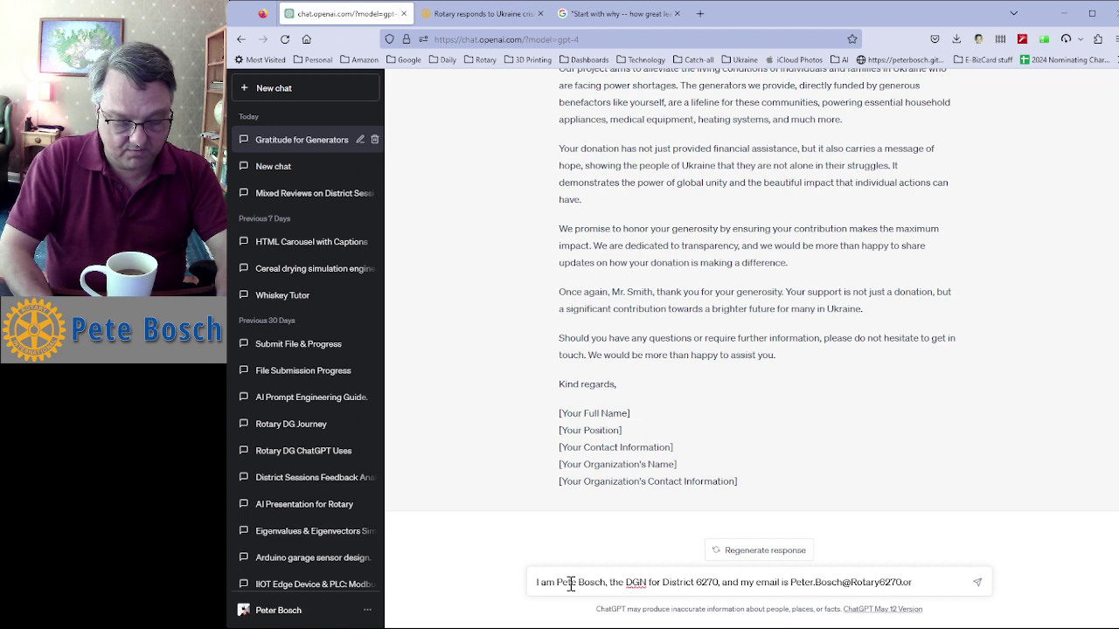
# Send the sender's name, email and role as DGN for District 6270, and follow up with "Make it shorter and friendlier.".
pyautogui.press('Return')
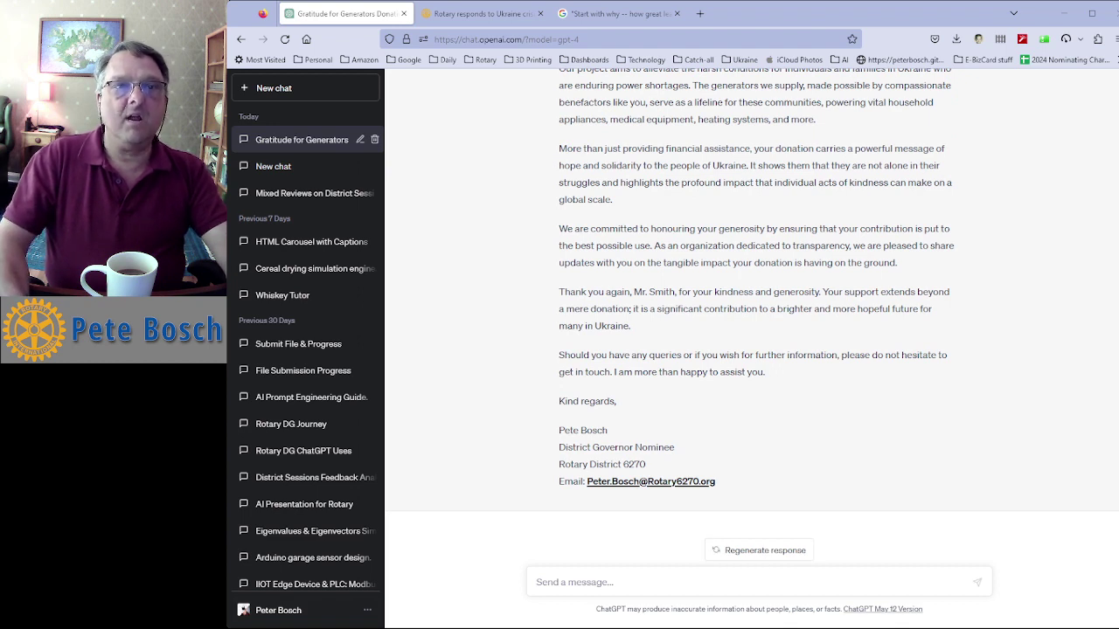
pyautogui.click(594, 581)
pyautogui.write('W')
pyautogui.press('BackSpace')
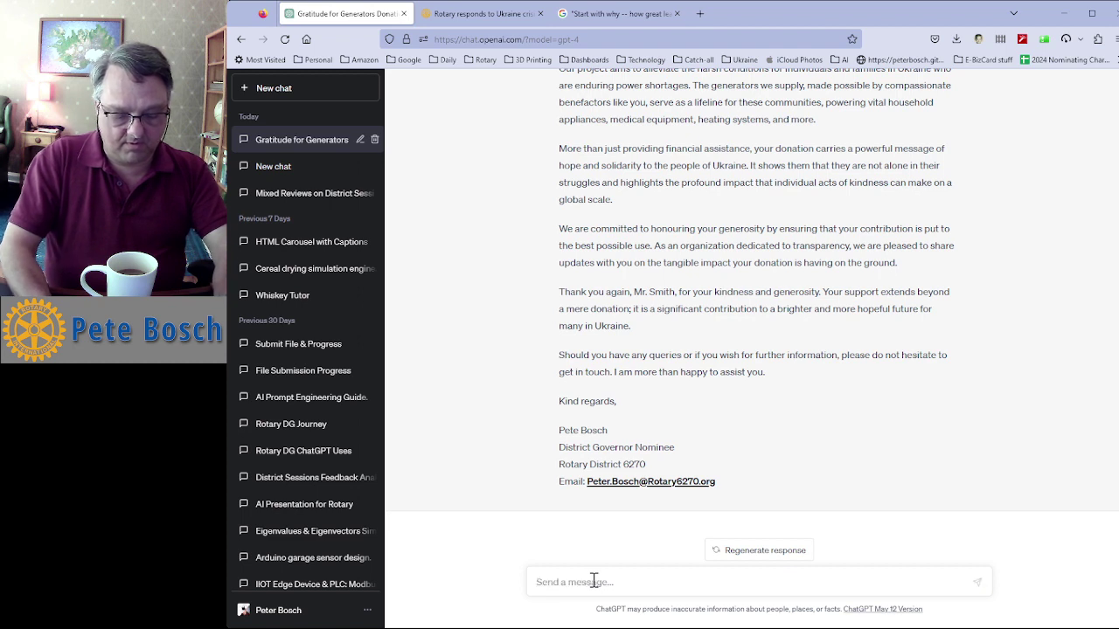
pyautogui.write('Make it shorter and friendlier.')
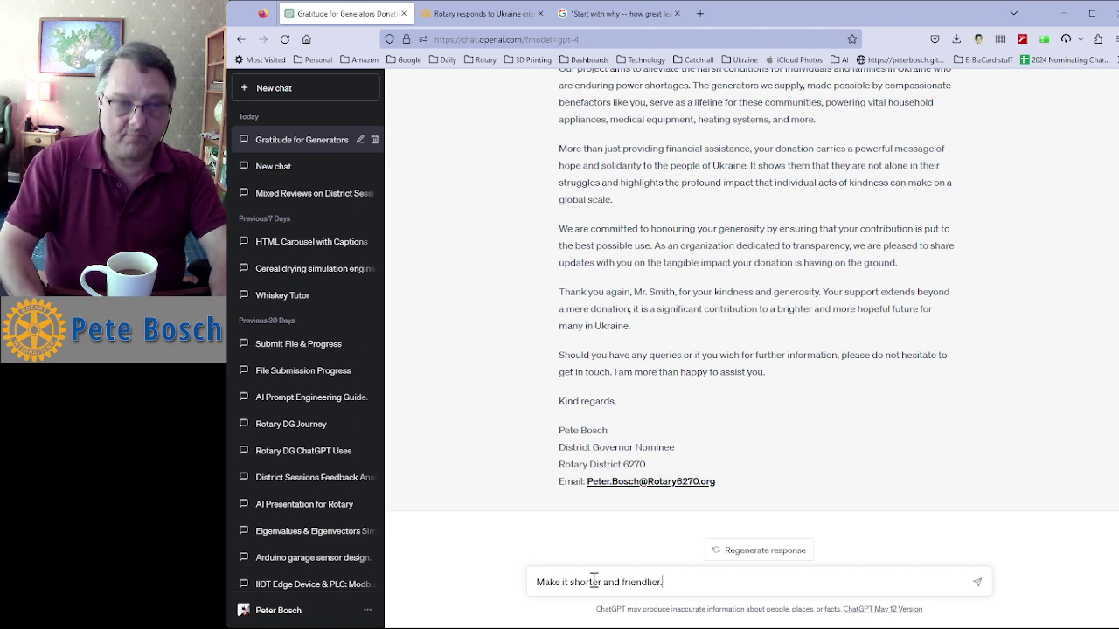
pyautogui.press('Return')
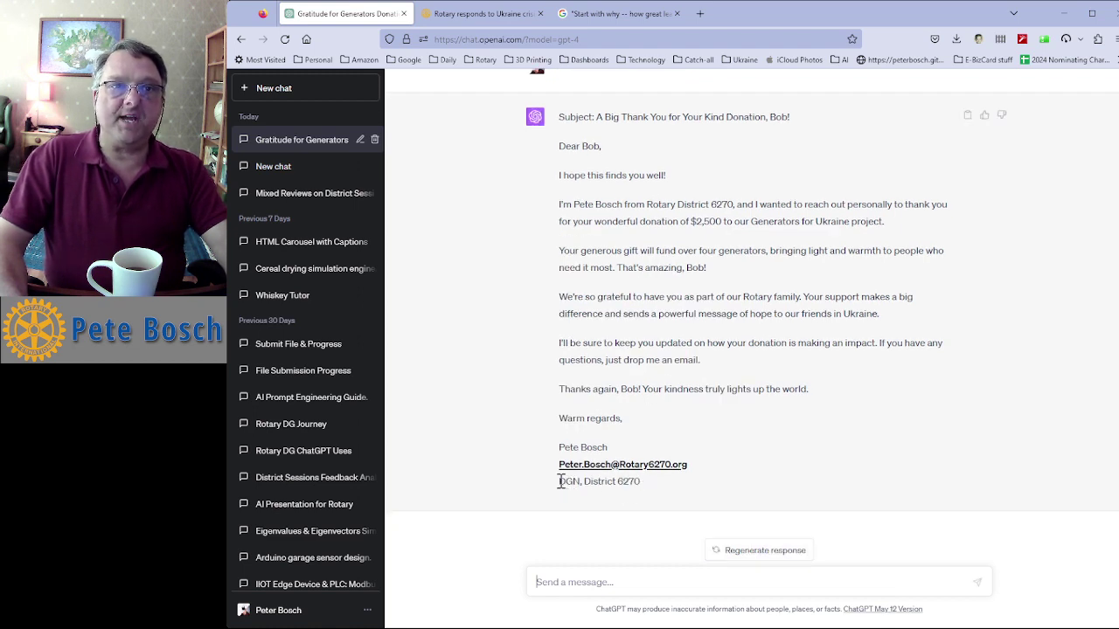
# Compare the shorter thank-you email with the previous formal version, including how each signature states the sender's title.
pyautogui.moveTo(560, 481); pyautogui.dragTo(574, 484)
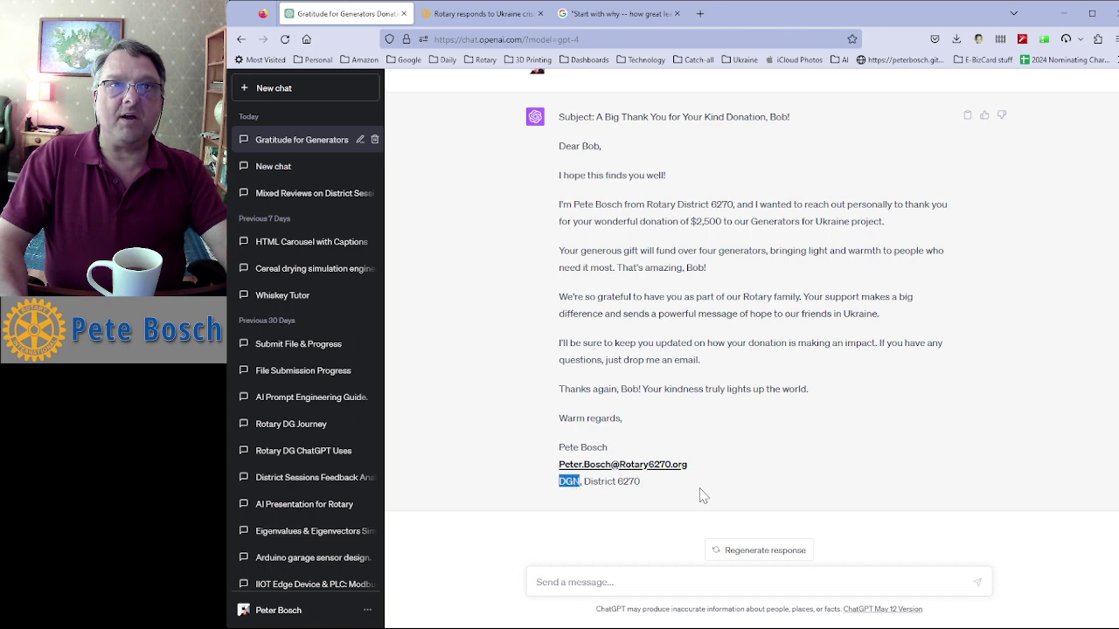
pyautogui.scroll(6, 703, 496)
pyautogui.scroll(-1, 703, 496)
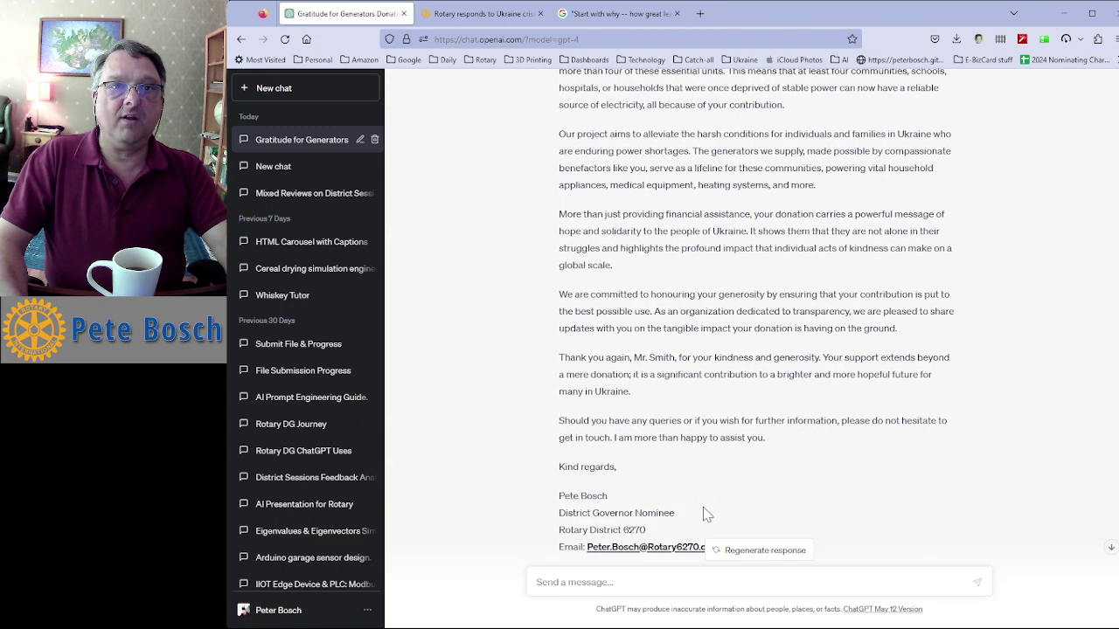
pyautogui.scroll(3, 684, 515)
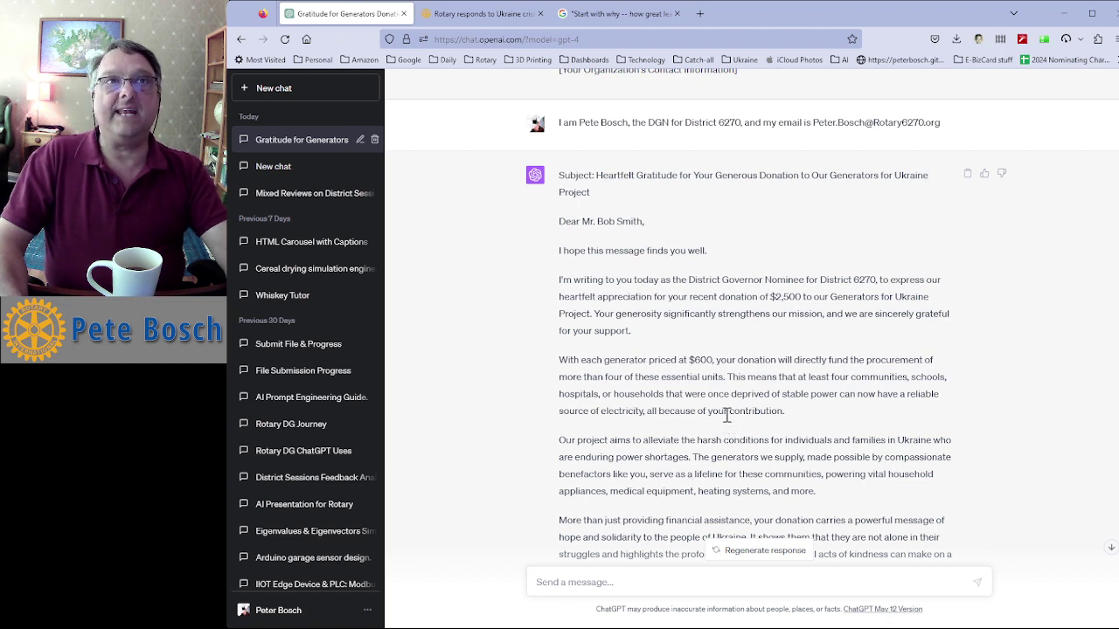
pyautogui.scroll(-10, 726, 414)
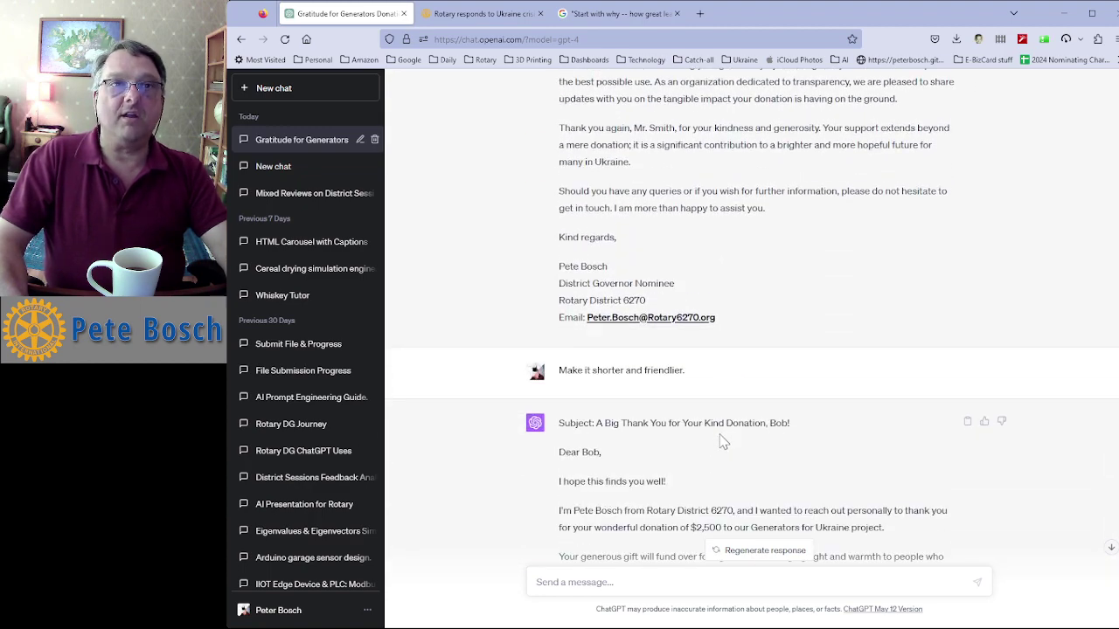
pyautogui.scroll(8, 715, 452)
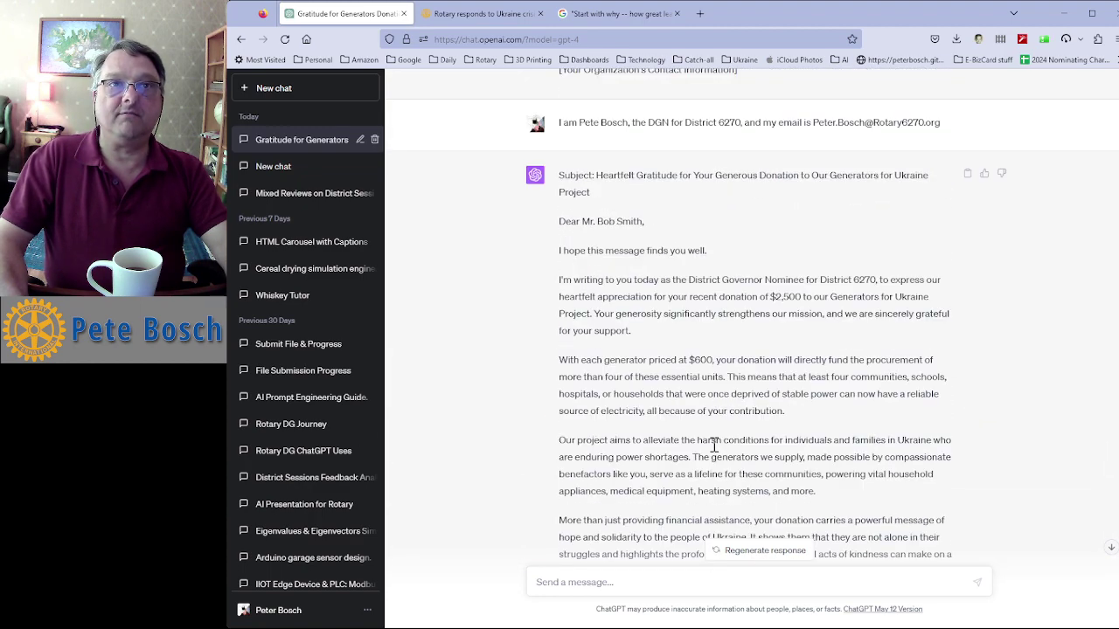
pyautogui.scroll(-8, 722, 127)
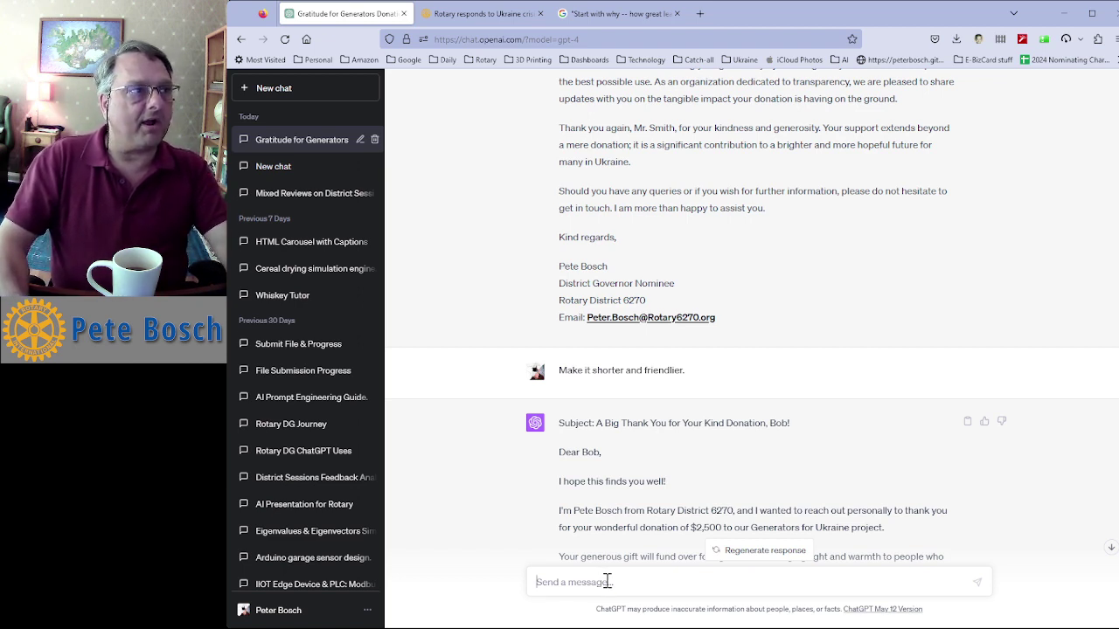
# In a new GPT-4 chat, send "Write a grant proposal for a project to collect winter coats for kids. It will cost $3000".
pyautogui.click(267, 91)
pyautogui.click(792, 109)
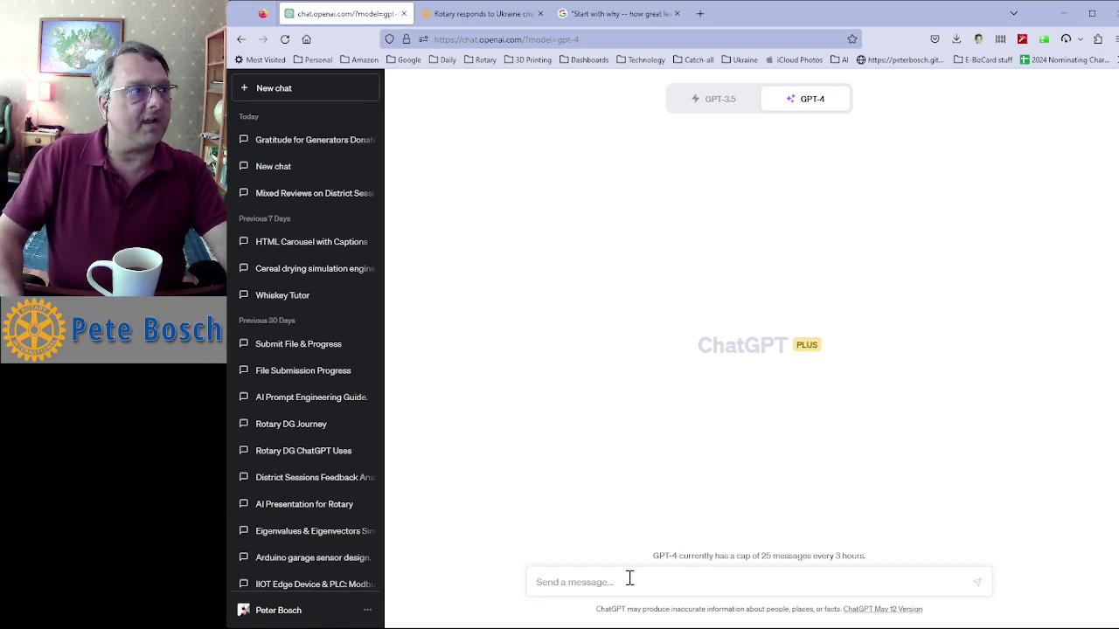
pyautogui.write('Write a grant proposal for a project to collect winter coats for kids. It will cost $3000')
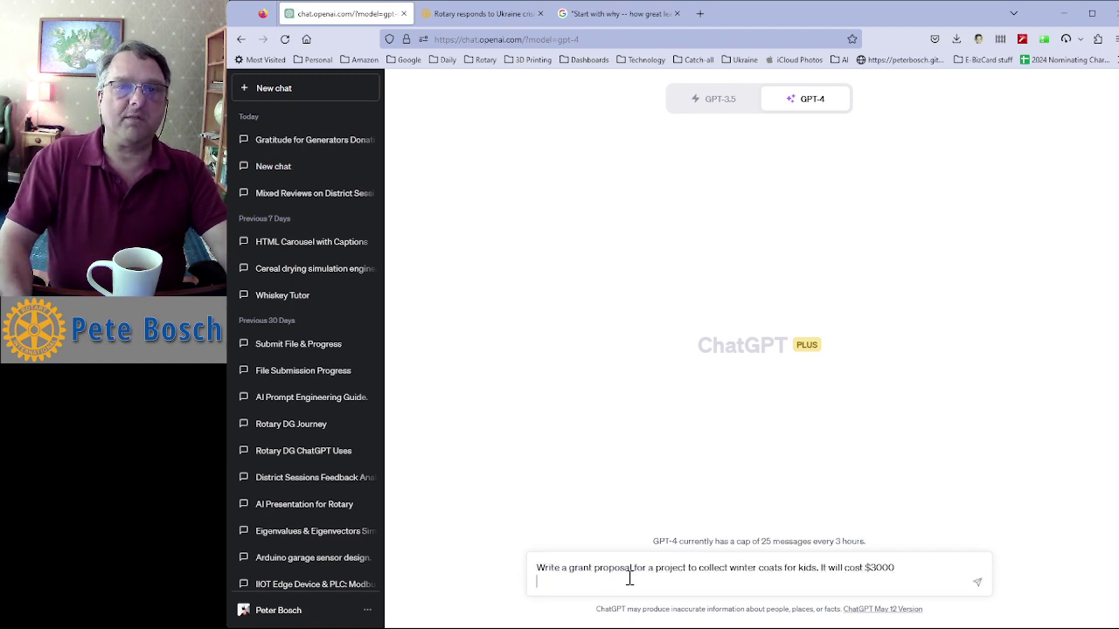
pyautogui.press('Return')
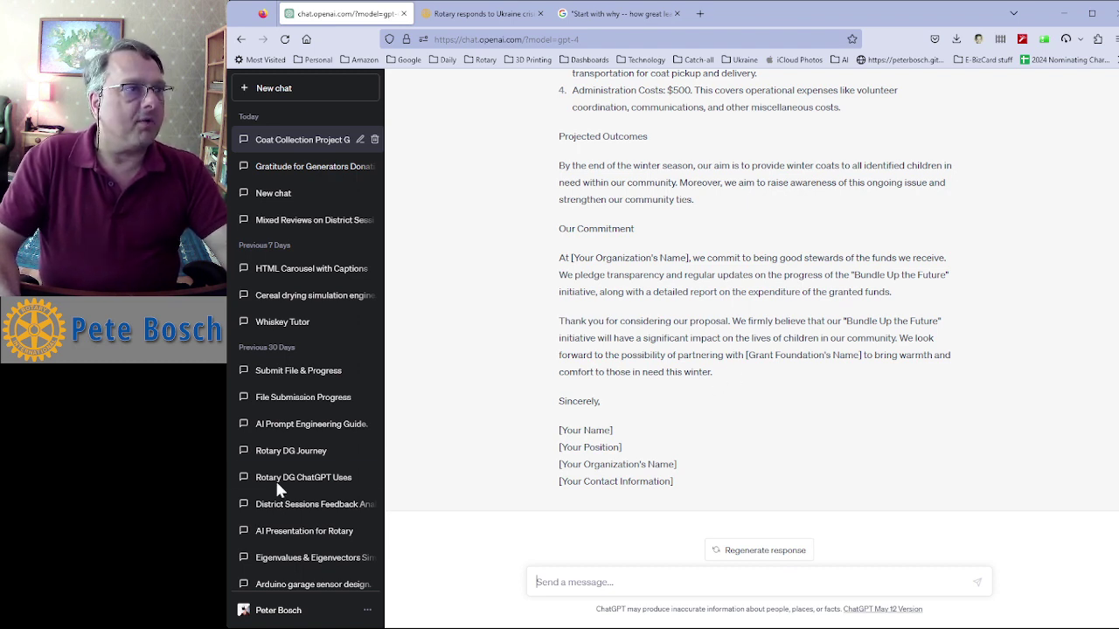
# Review the grant proposal and ask for a timeline for the project, with completion by November, 2023.
pyautogui.scroll(10, 760, 396)
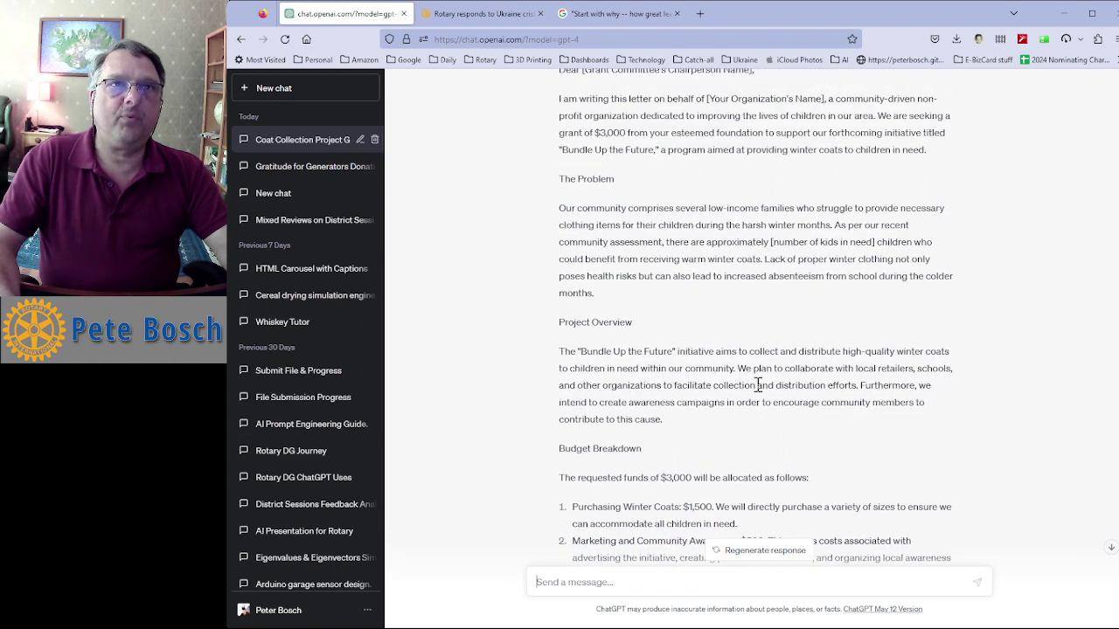
pyautogui.scroll(4, 758, 386)
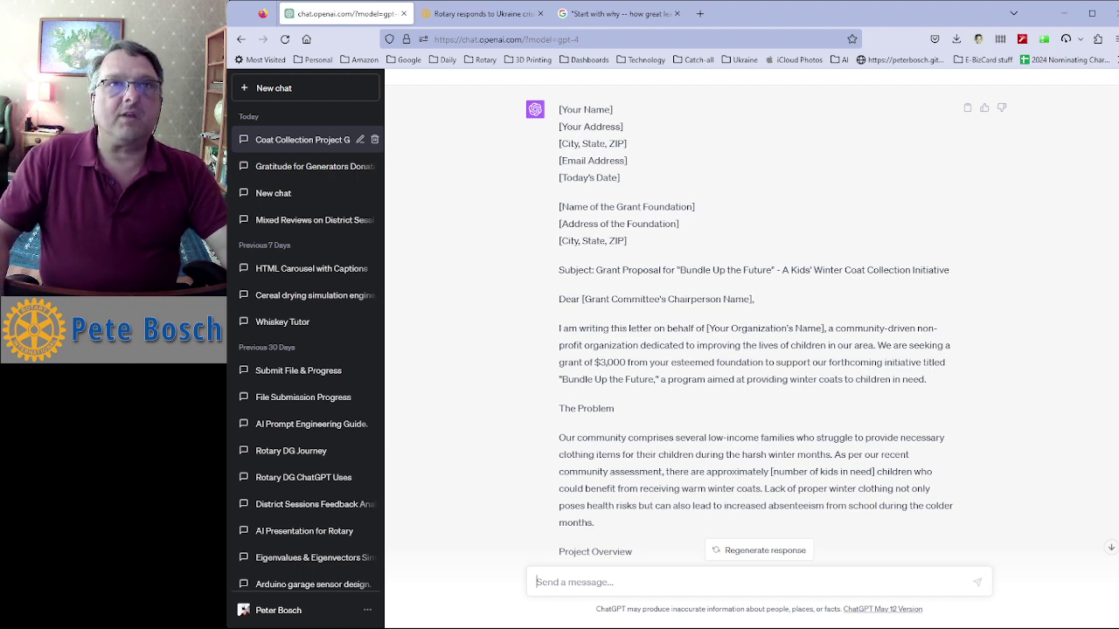
pyautogui.scroll(-6, 756, 322)
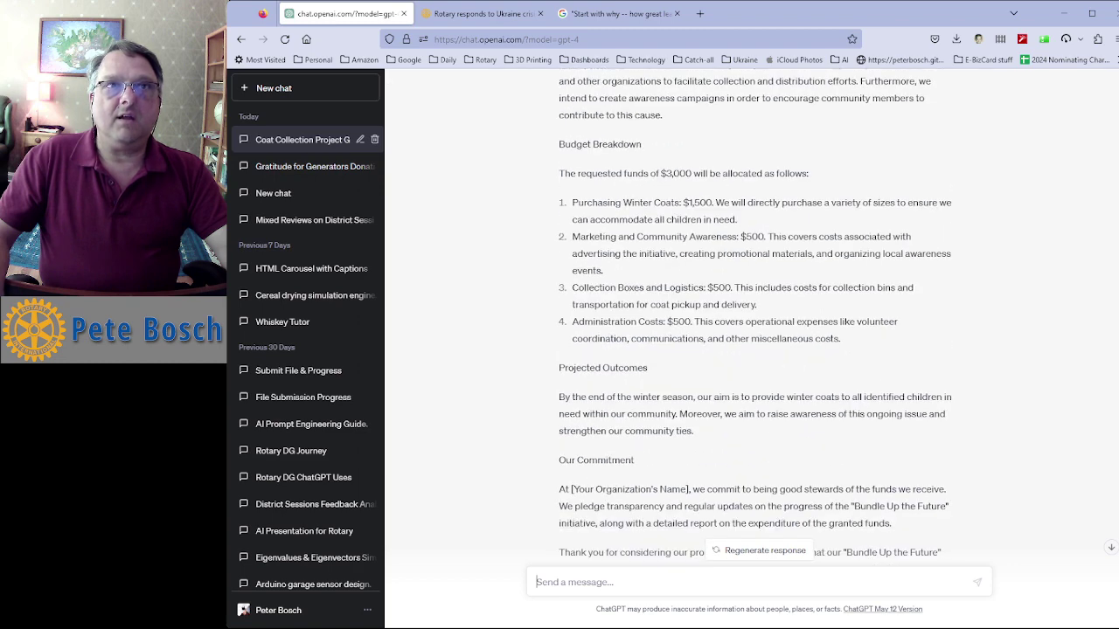
pyautogui.scroll(-5, 1112, 575)
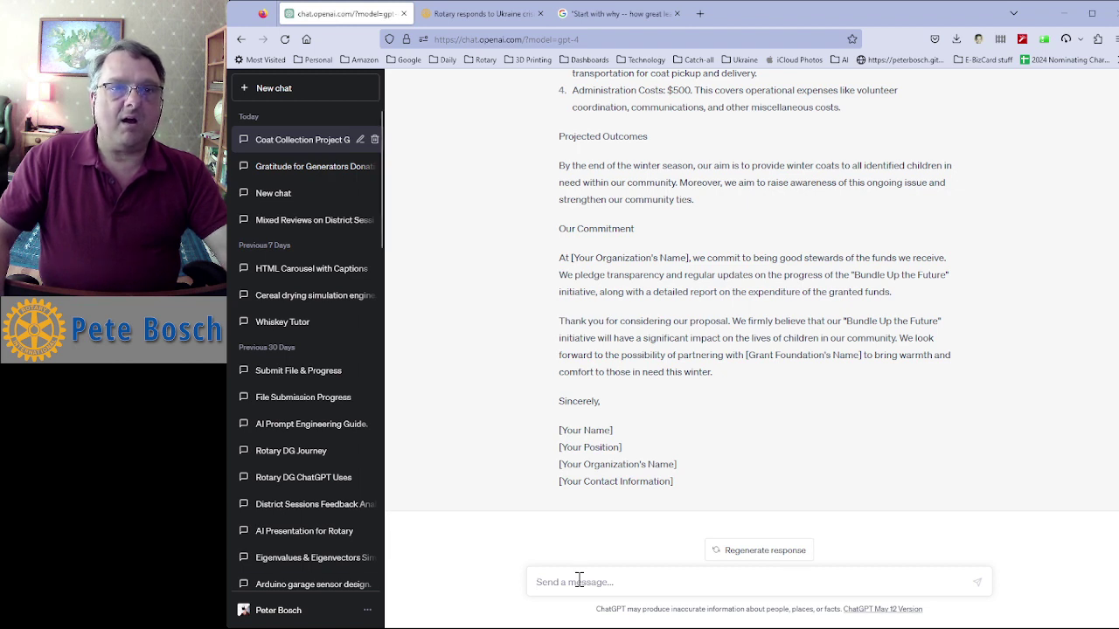
pyautogui.write('Please create a timeline for this project. We want it complete by November, 2023.')
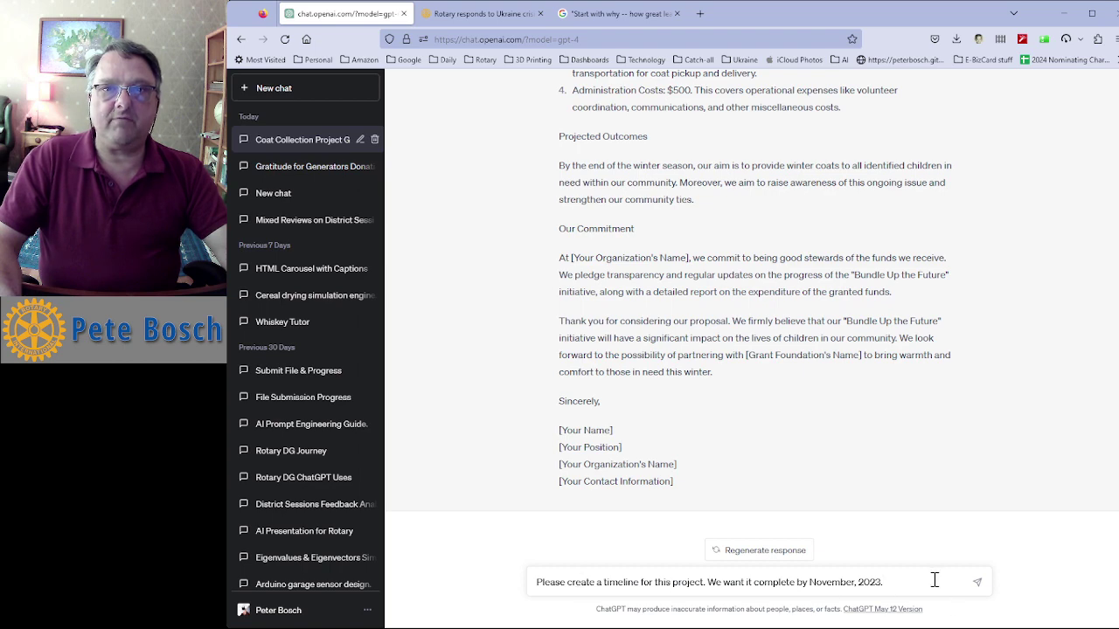
pyautogui.press('Return')
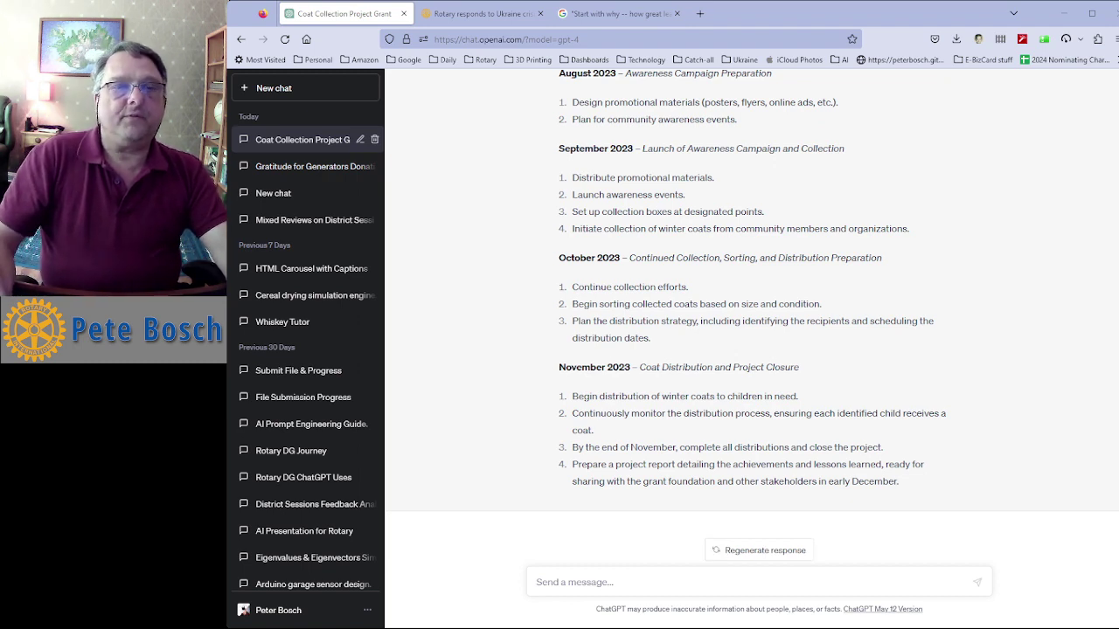
# Ask for a description of the 5 most likely risks to the coat project, and start a new chat with the GPT-4 model.
pyautogui.write('Please describe the 5 most likely risks to this project.')
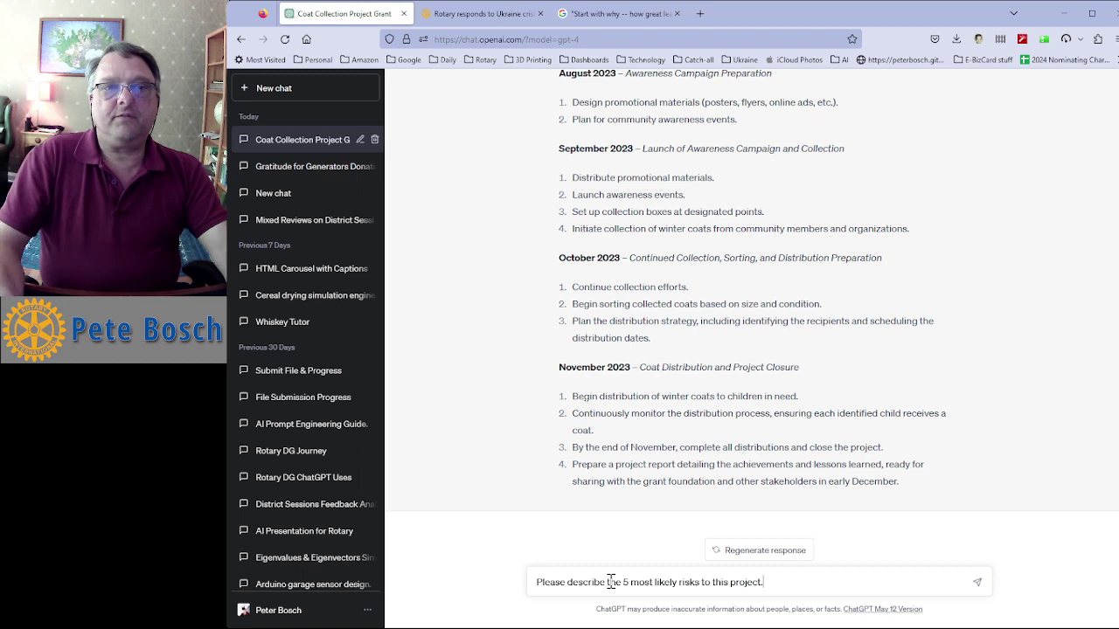
pyautogui.press('Return')
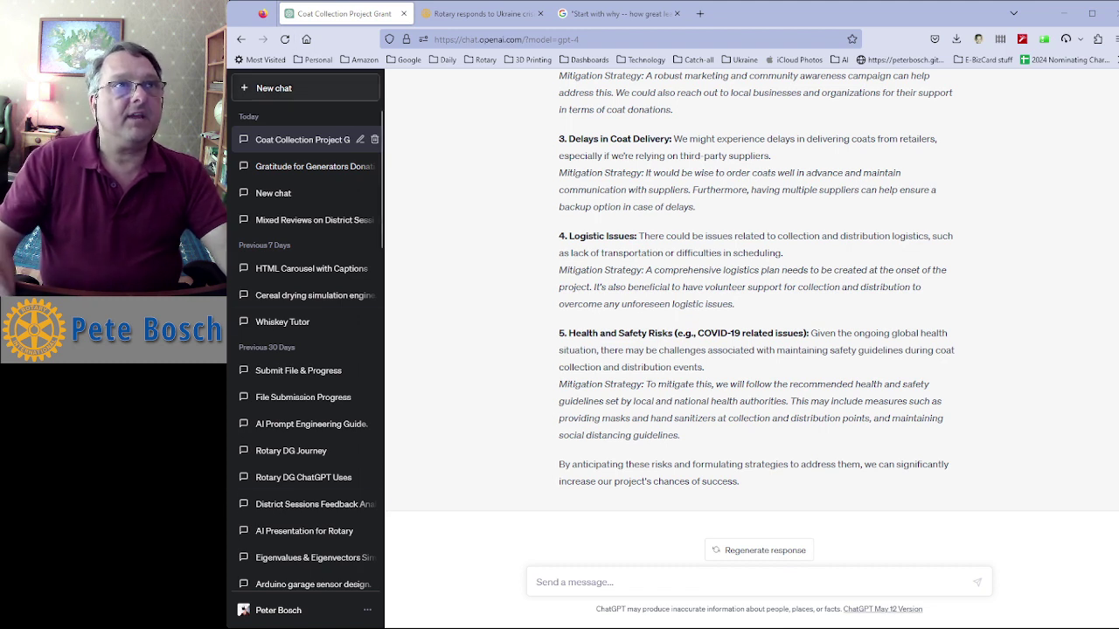
pyautogui.click(254, 87)
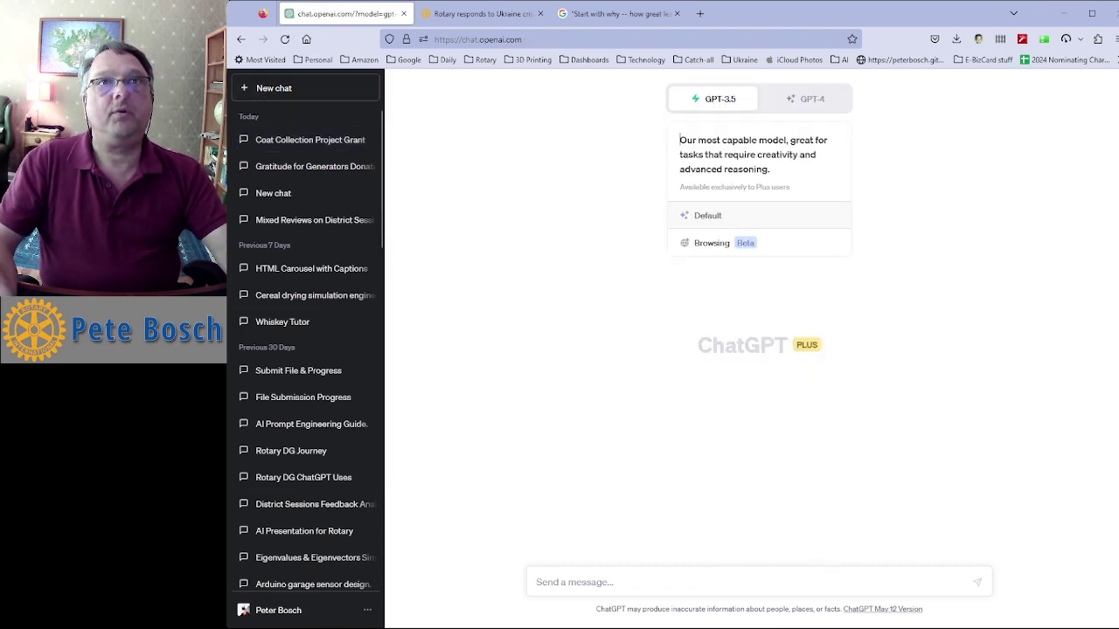
pyautogui.click(804, 110)
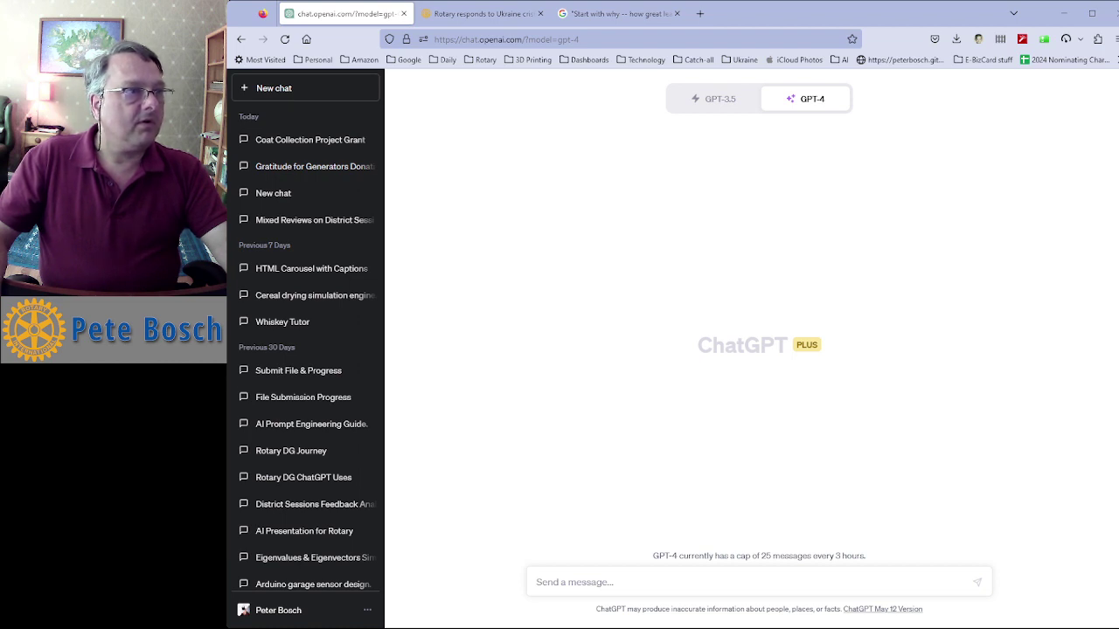
# Paste, check and send the quarterly AG Report template for Waukesha Sunrise, asking for completion from supplied input and an "OK" when ready.
pyautogui.hotkey('ctrl', 'v')
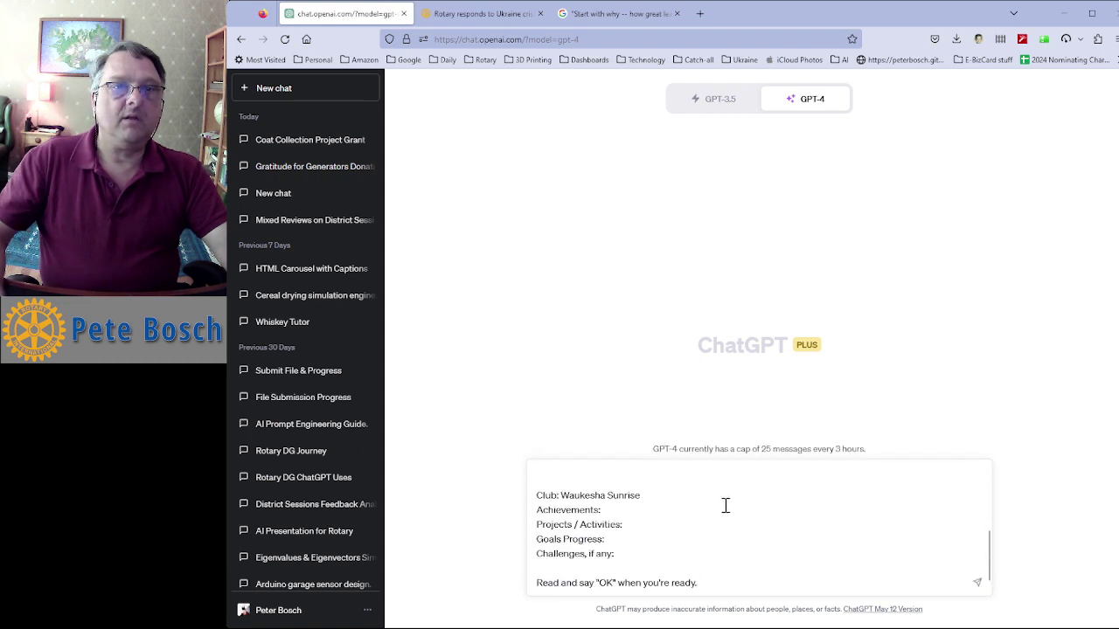
pyautogui.scroll(5, 734, 511)
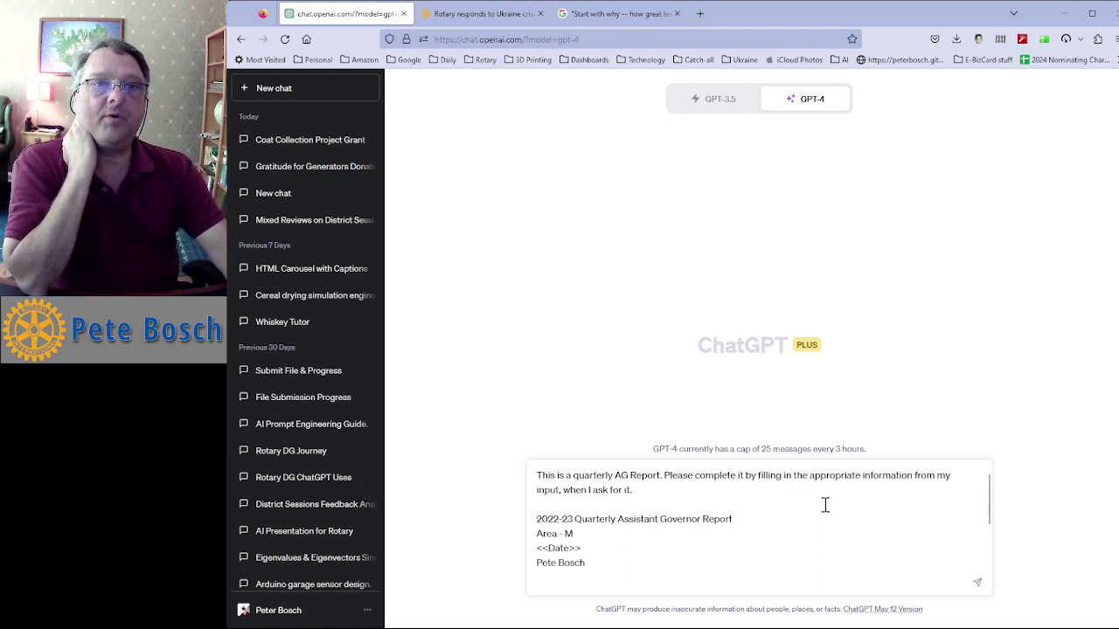
pyautogui.scroll(-3, 837, 504)
pyautogui.scroll(3, 845, 502)
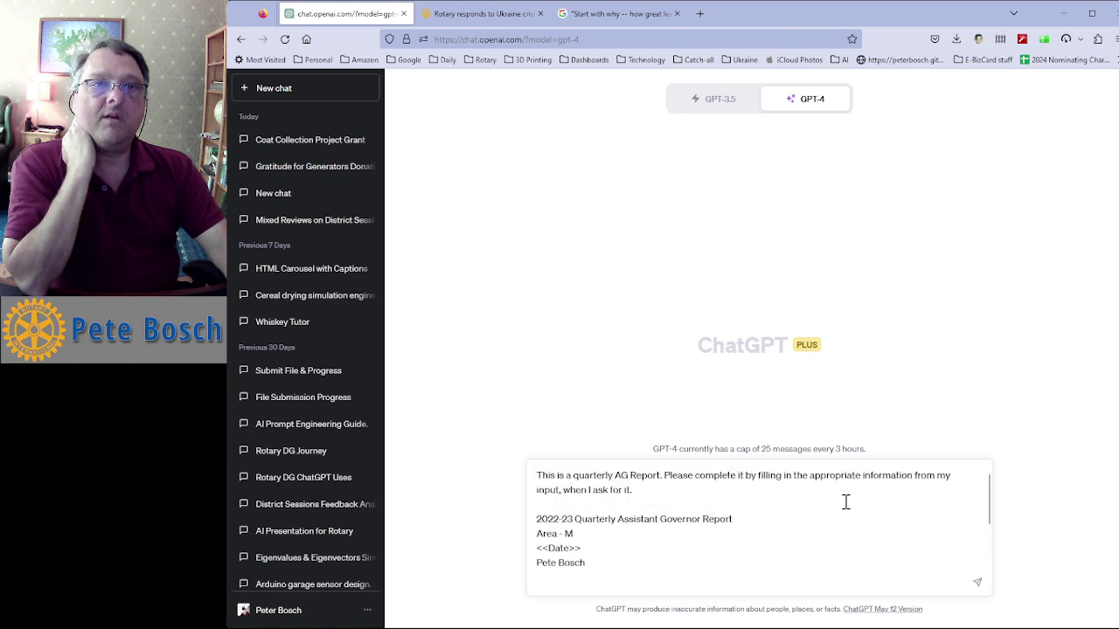
pyautogui.scroll(-5, 845, 502)
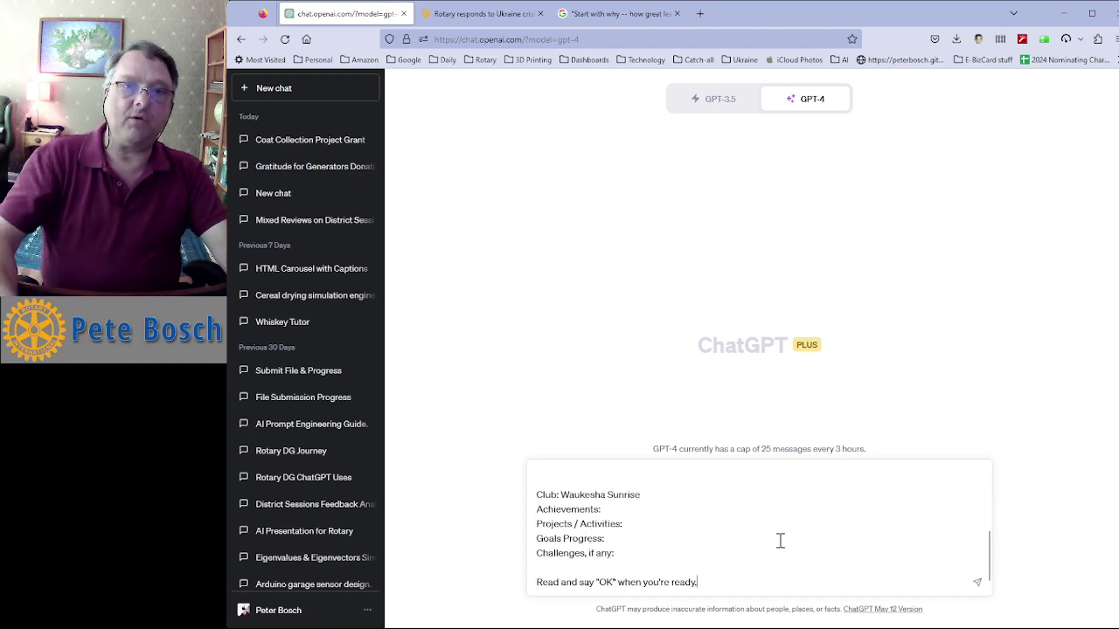
pyautogui.press('Return')
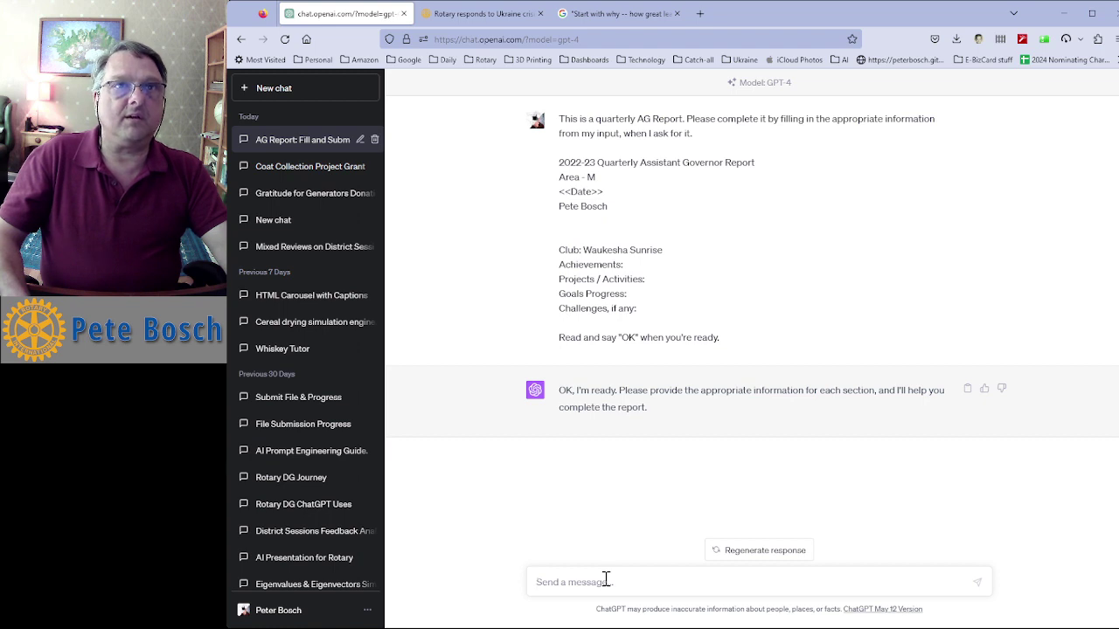
# Request an AG report for Waukesha Sunrise club: "Flags for Heroes" finished, good progress towards goals, $4500 given to Polio Plus, no challenges.
pyautogui.write('Please write an AG report for Waukesha Sunrise club. They finished their "Flags for Heroes" project, are making good progress towards their goals, have given $4500 to Polio Plus, and are showing no challenges.')
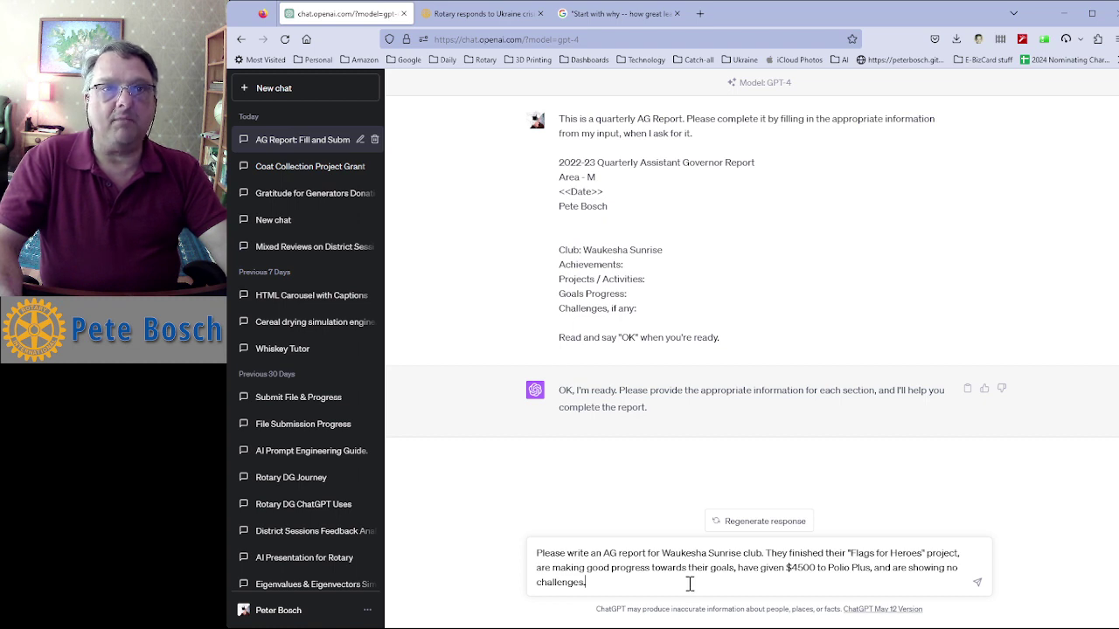
pyautogui.press('Return')
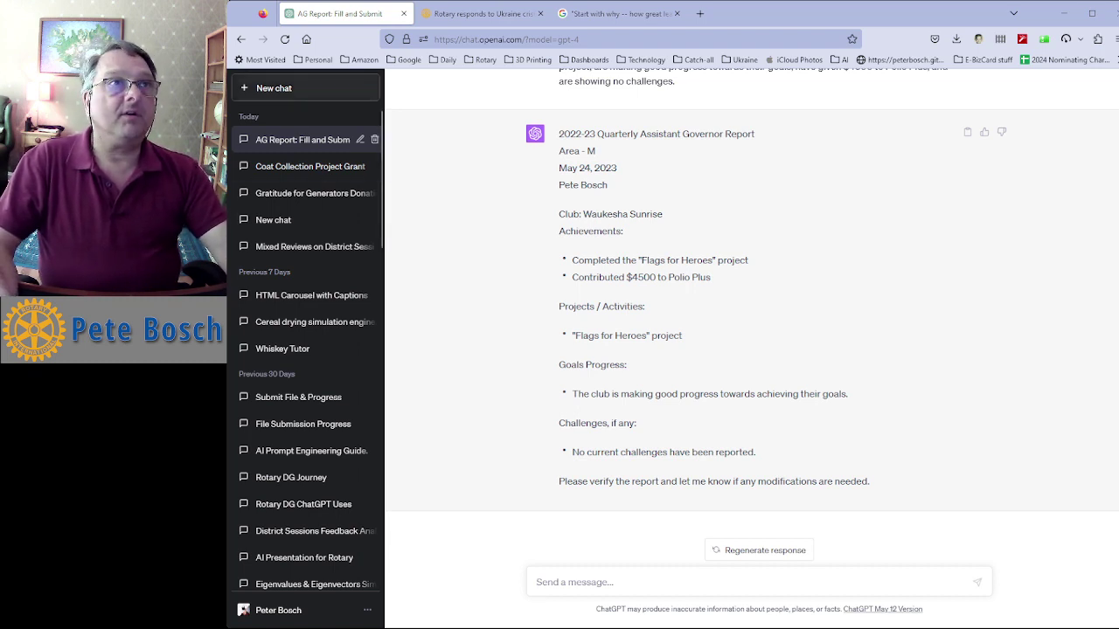
# Revisit the earlier chat with the Ukraine response summary, and return to the AG report chat.
pyautogui.click(273, 89)
pyautogui.click(791, 99)
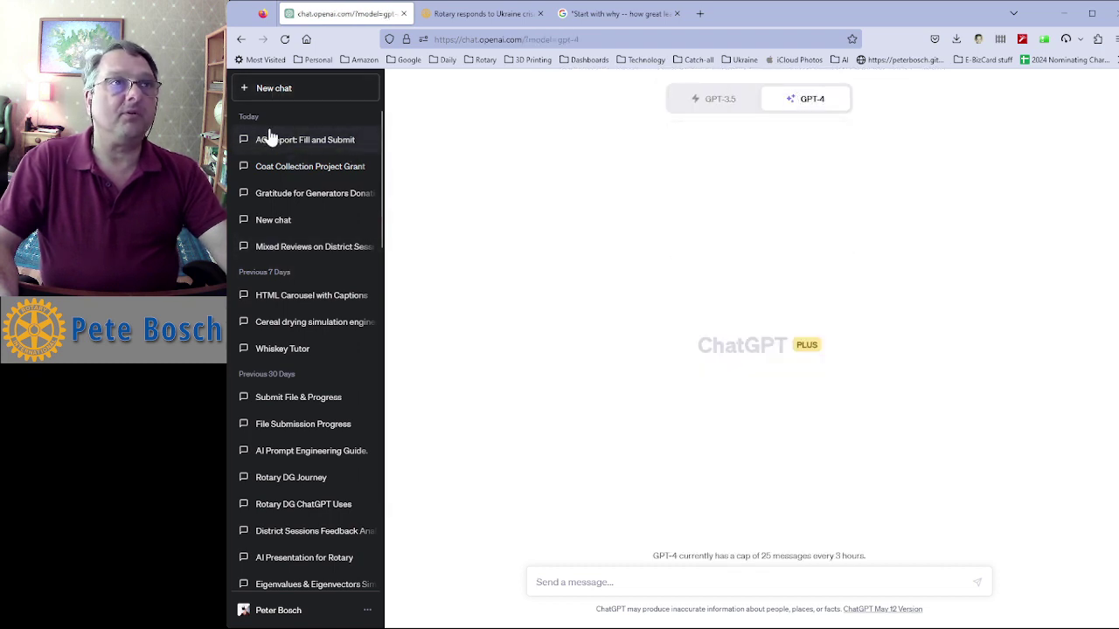
pyautogui.click(286, 248)
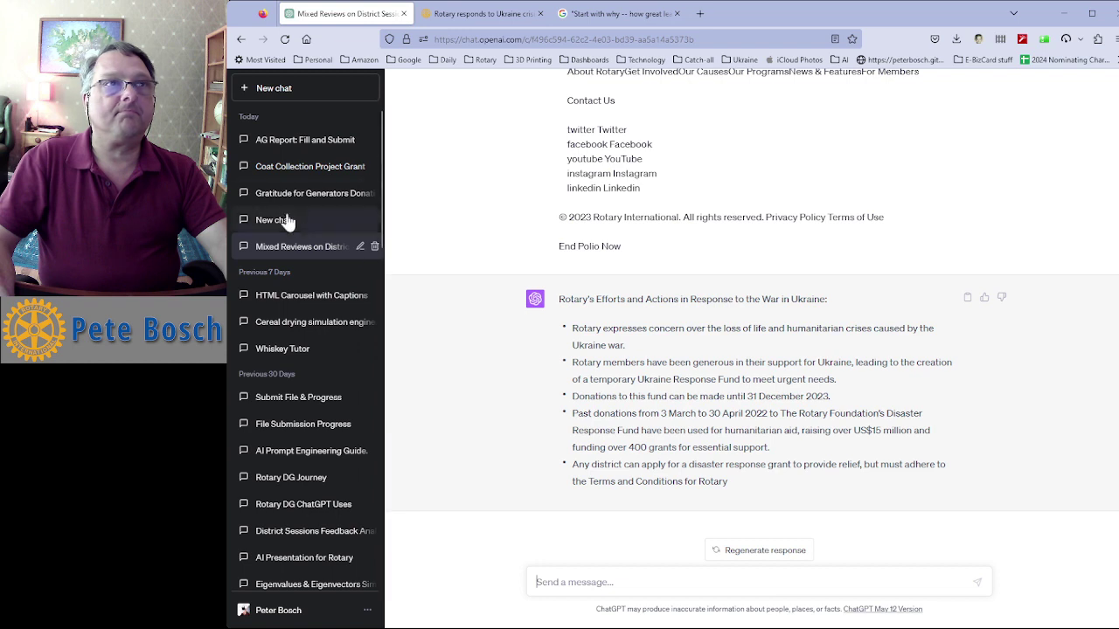
pyautogui.click(288, 143)
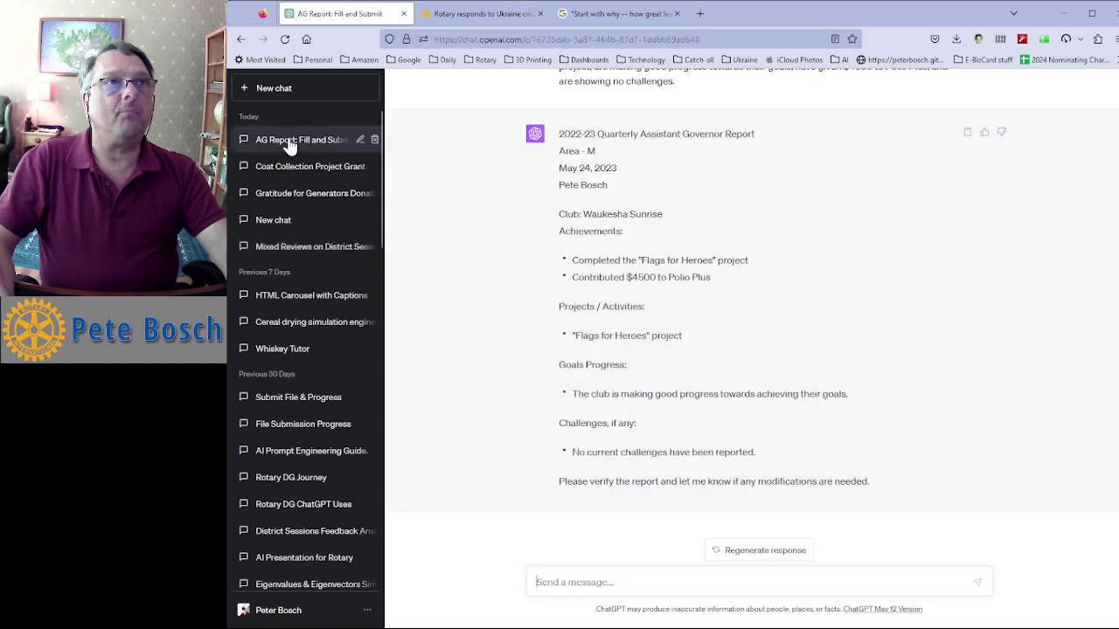
# In a new GPT-4 chat, request a whiskey tutor that creates a syllabus, questions each topic, explains gaps with external references and re-tests until mastery.
pyautogui.click(270, 89)
pyautogui.click(805, 101)
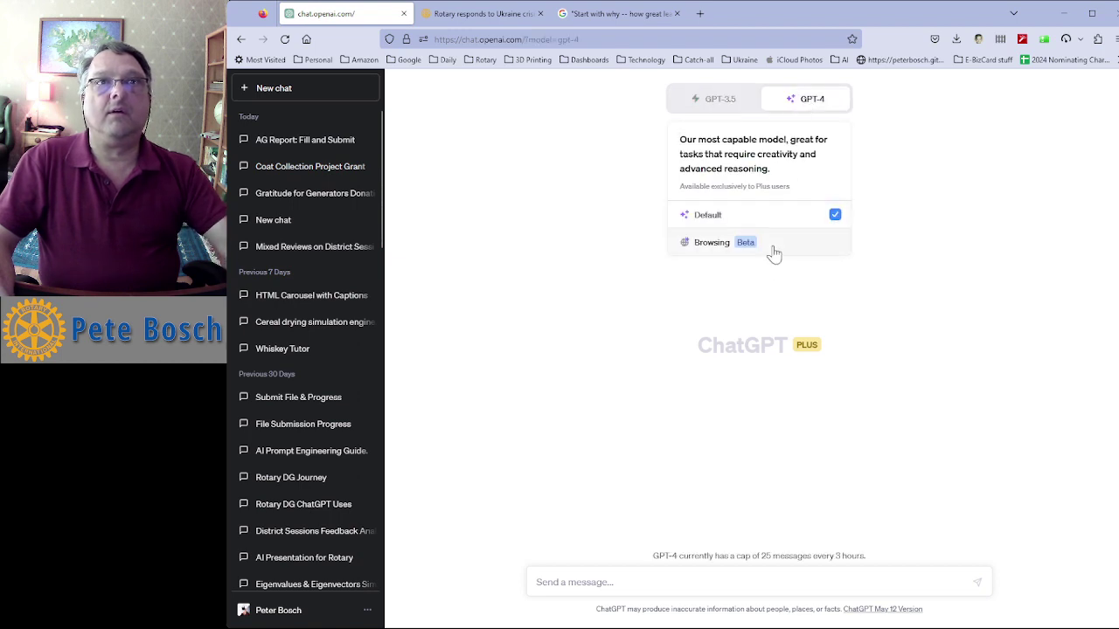
pyautogui.write("Act as an expert tutor in the subject of whiskey. Help me learn by first creating a syllabus. Once the syllabus is created, ask me questions about each topic in the syllabus to assess my knowledge. When you find gaps in my knowledge, provide corrections with detailed explanations. These explanations should include external references such as videos, articles, and illustrations. Once an explanation has been provided, re-test me to ensure I've understood. Do not move on to the next topic until I've mastered the current one.")
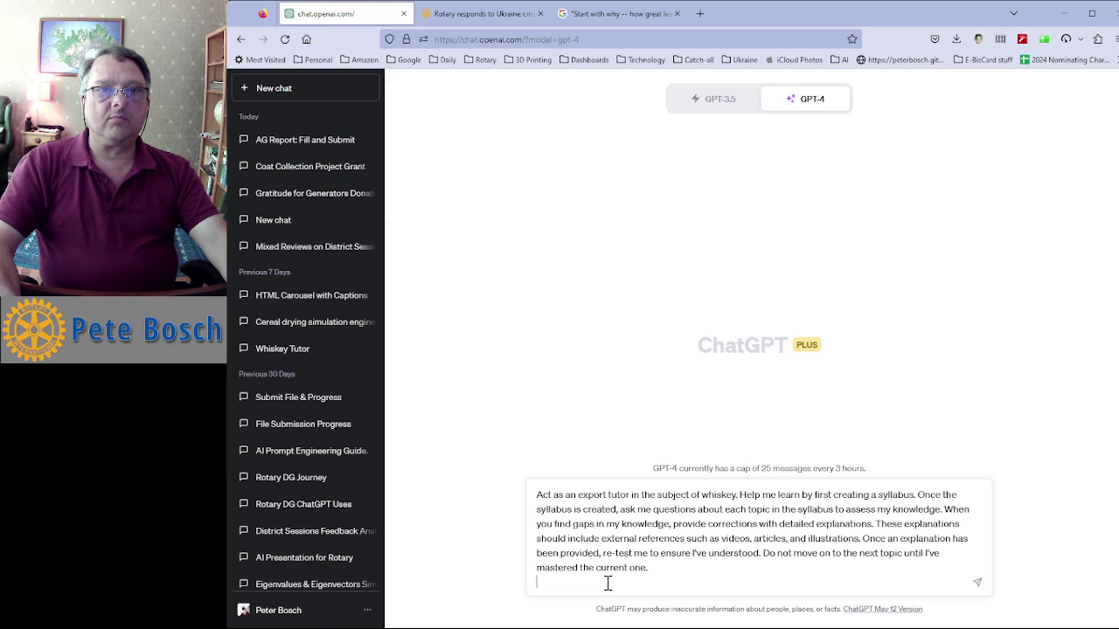
pyautogui.press('Return')
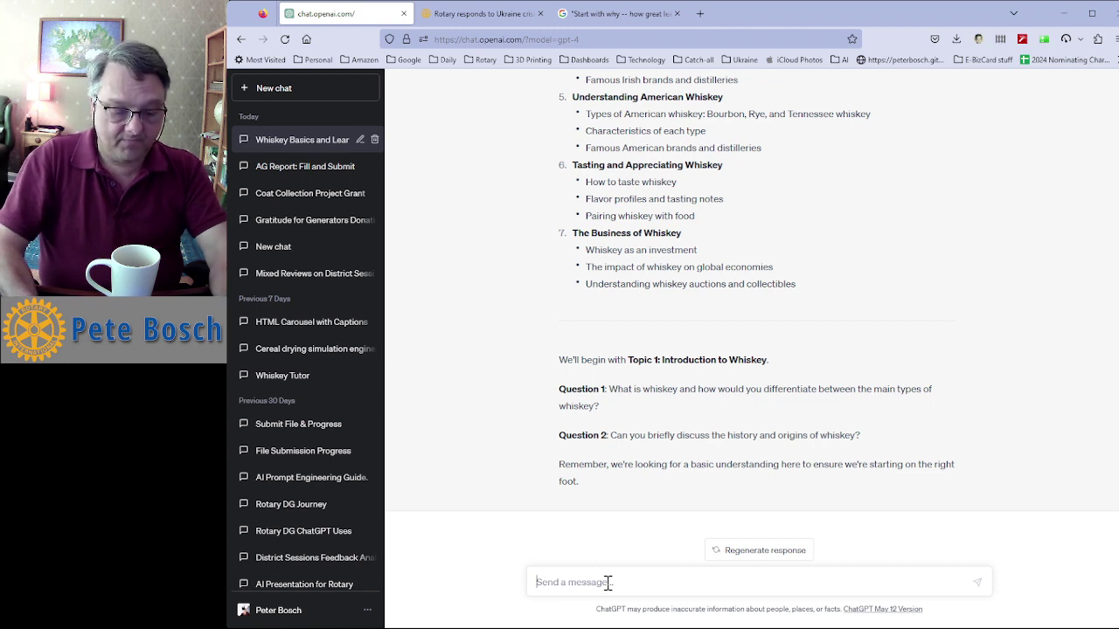
# Begin the answer to the tutor's first question with "Whiskey is a distilled beverage.".
pyautogui.write('Whisy is')
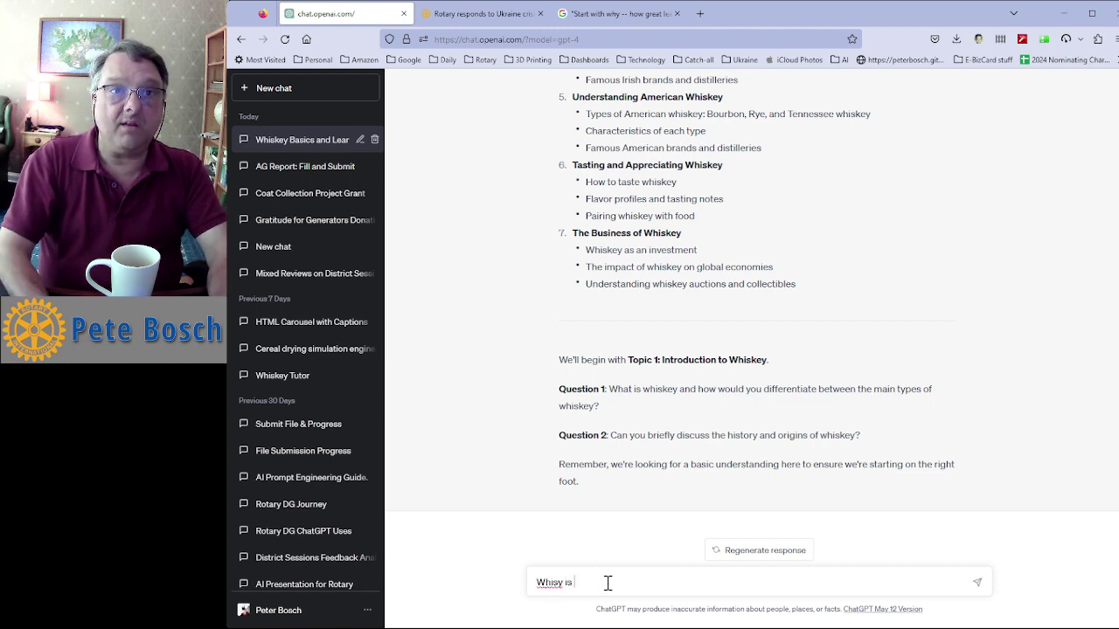
pyautogui.press('BackSpace')
pyautogui.press('BackSpace')
pyautogui.press('BackSpace')
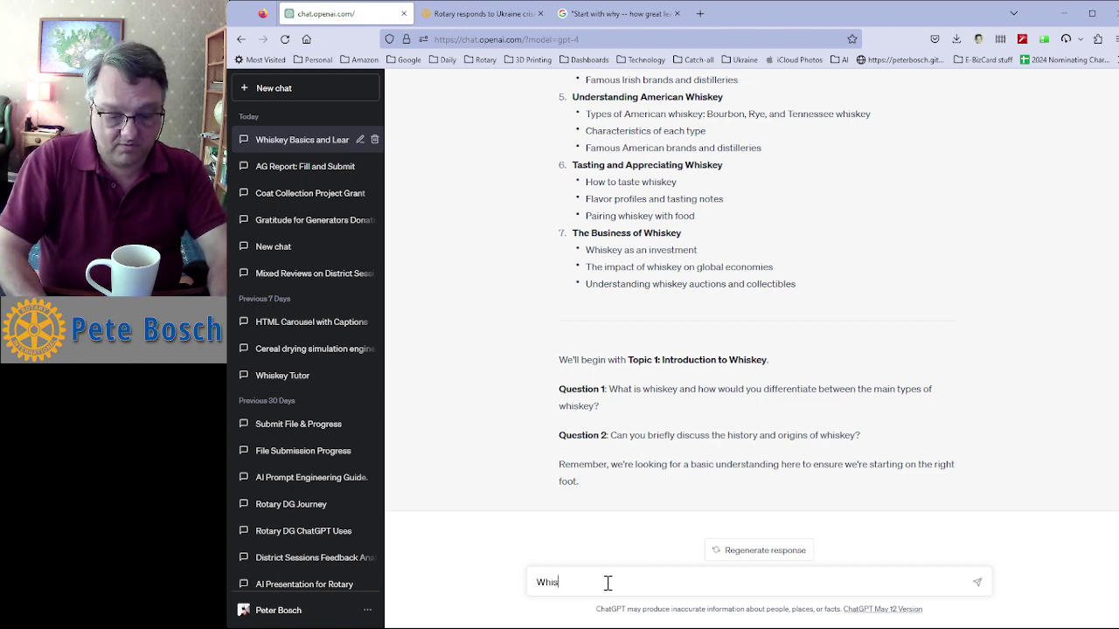
pyautogui.write('key ')
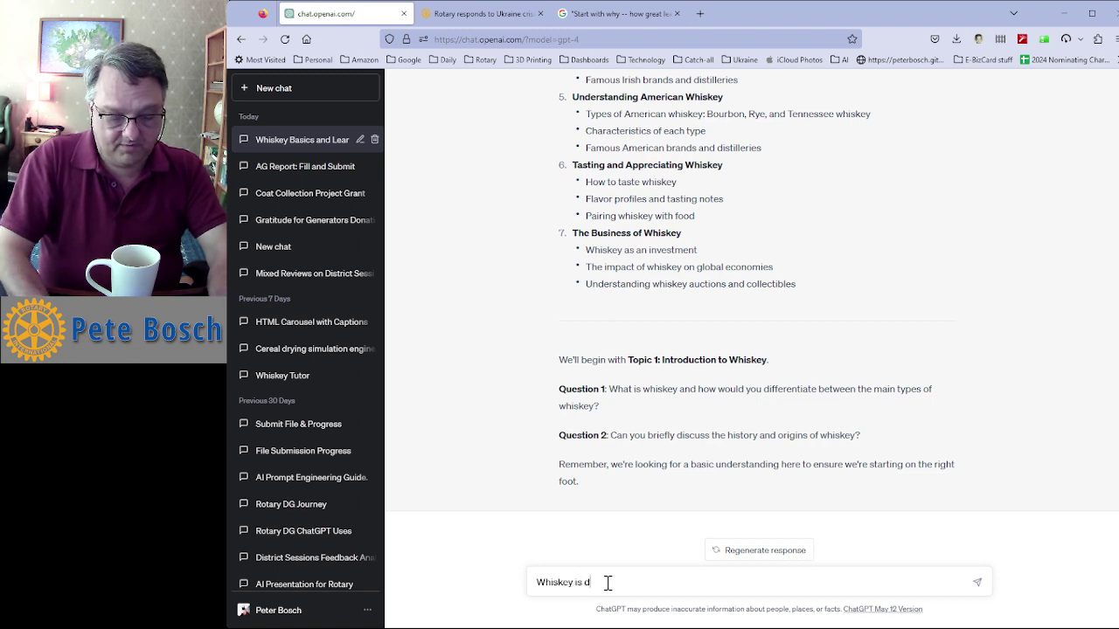
pyautogui.write('is as')
pyautogui.press('BackSpace')
pyautogui.press('BackSpace')
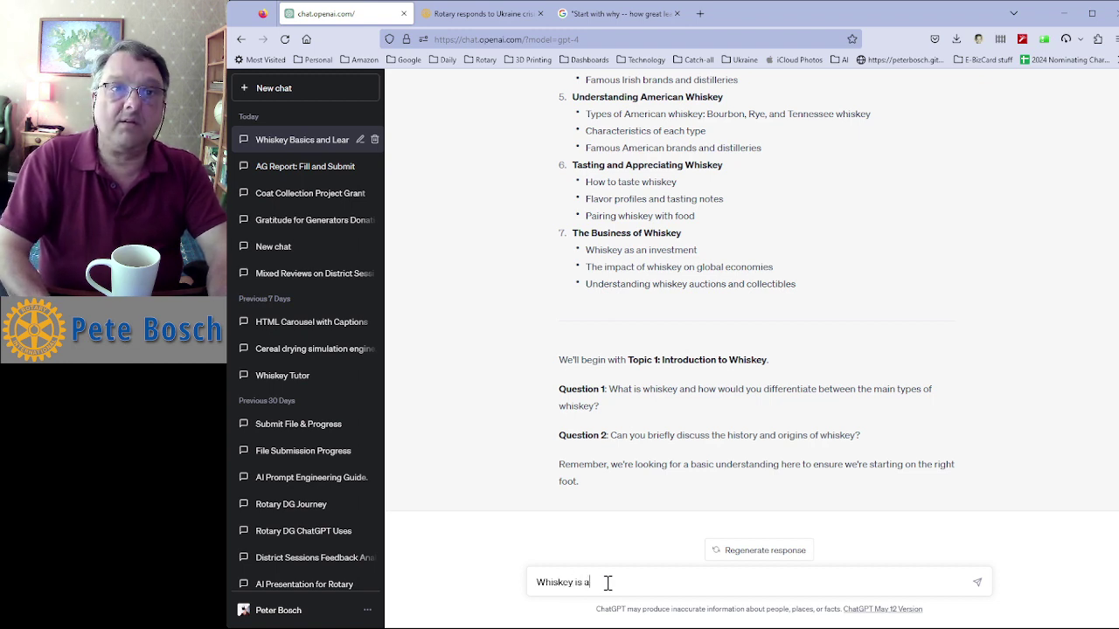
pyautogui.write('distilled ')
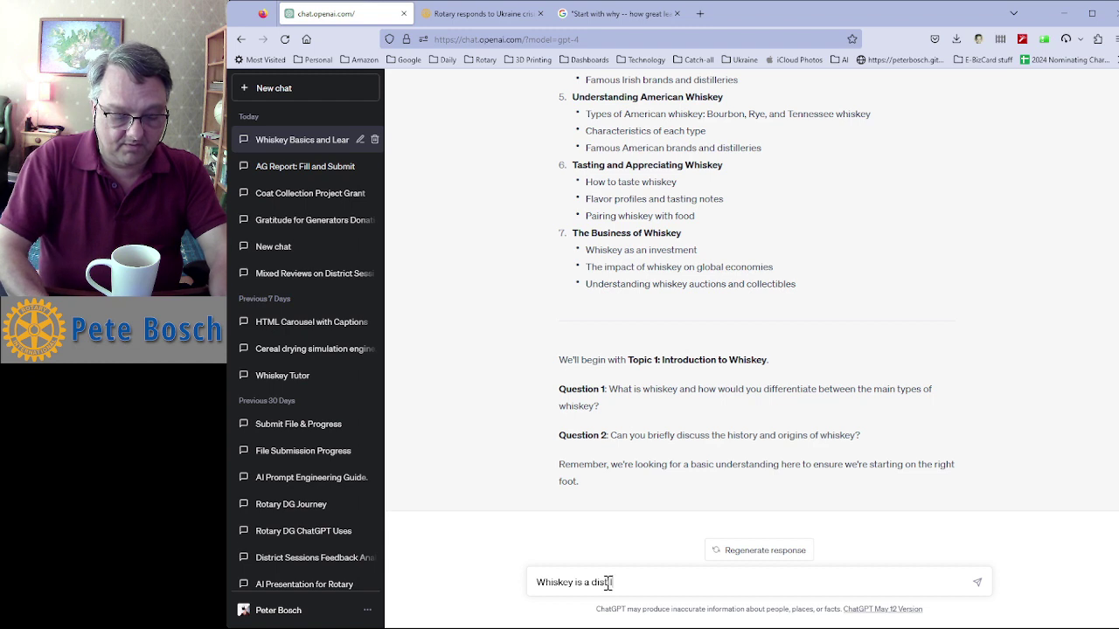
pyautogui.write('bevera')
pyautogui.press('BackSpace')
pyautogui.press('BackSpace')
pyautogui.press('BackSpace')
pyautogui.press('BackSpace')
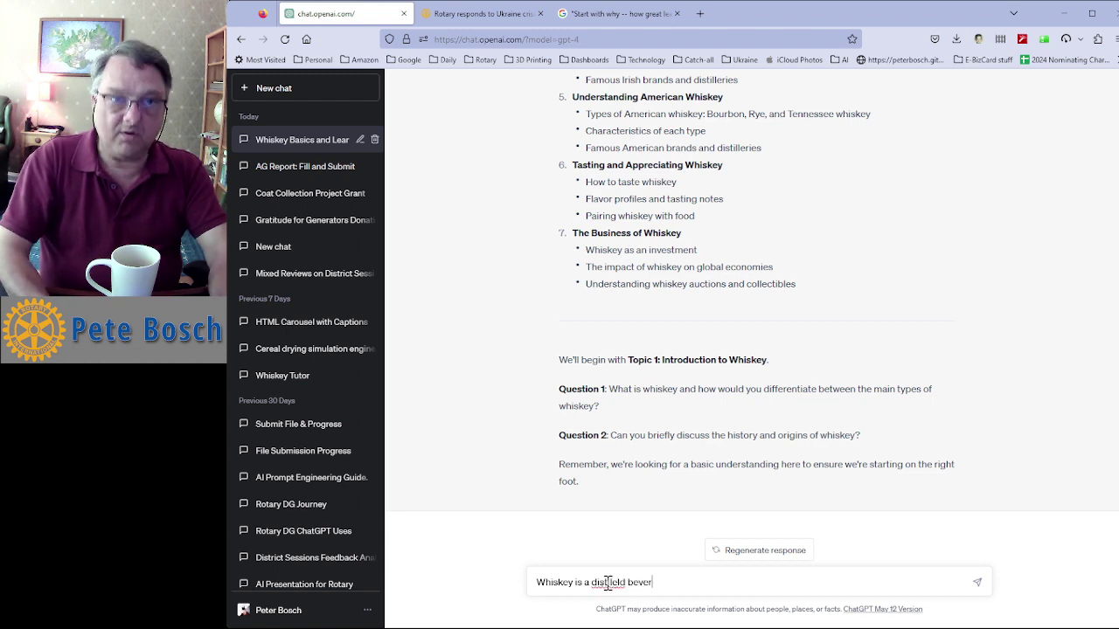
pyautogui.press('BackSpace')
pyautogui.press('BackSpace')
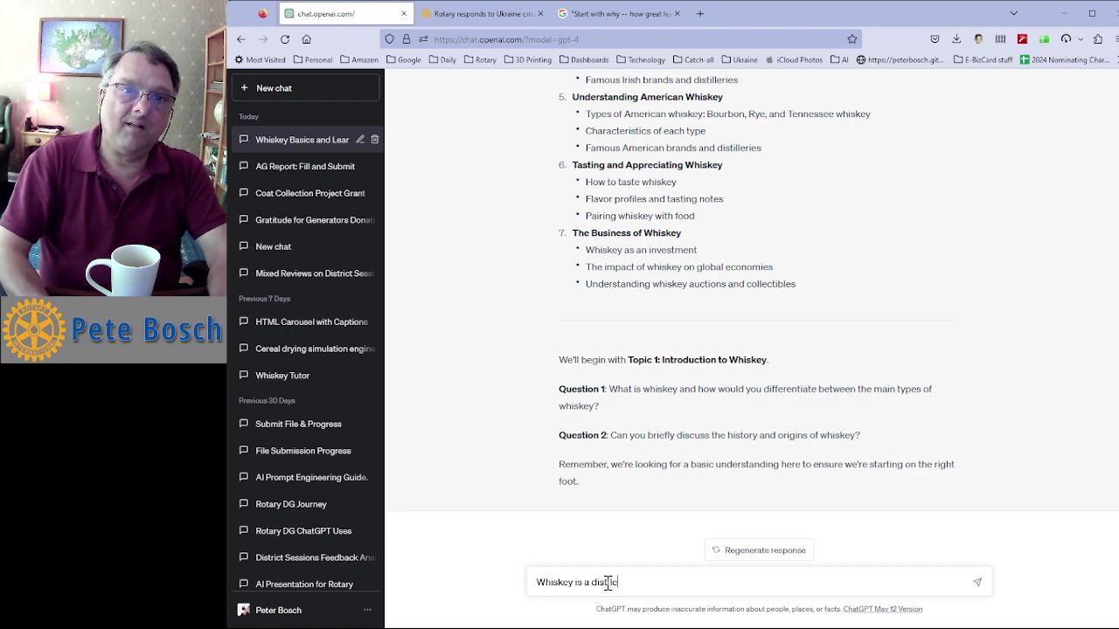
pyautogui.write('lled b')
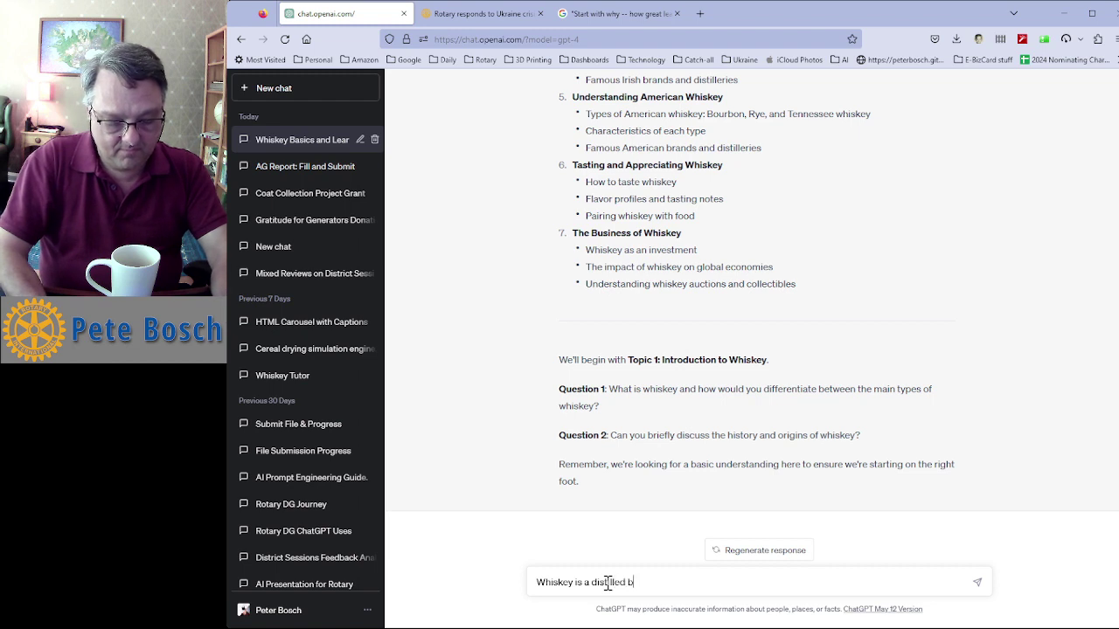
pyautogui.write('everage ')
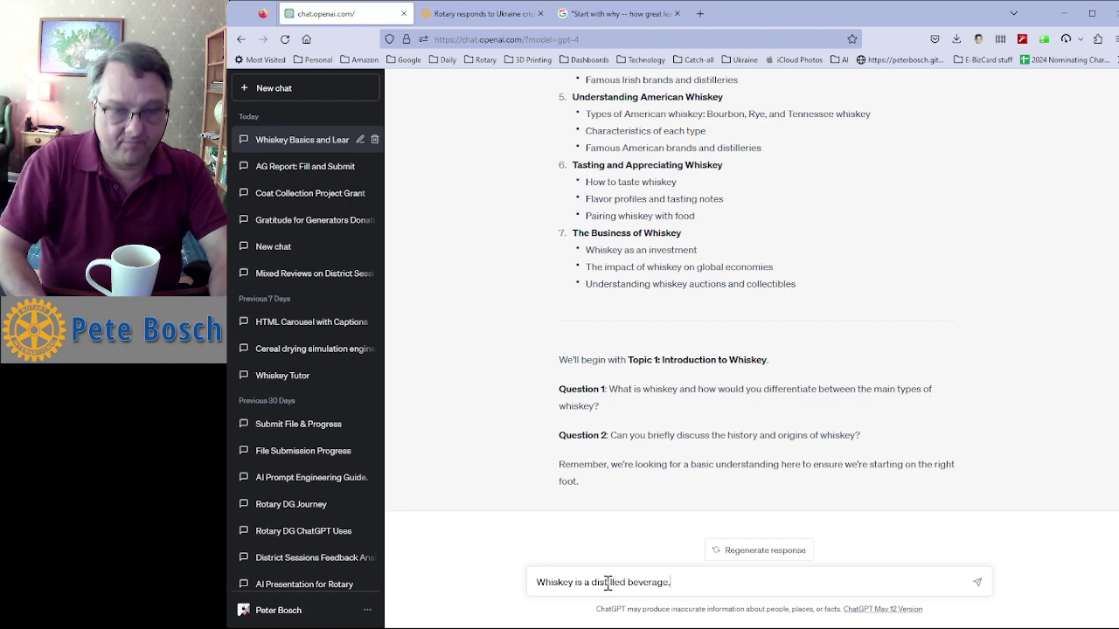
# Continue the answer by stating that whiskey is made from corn and other grains.
pyautogui.write(' It is')
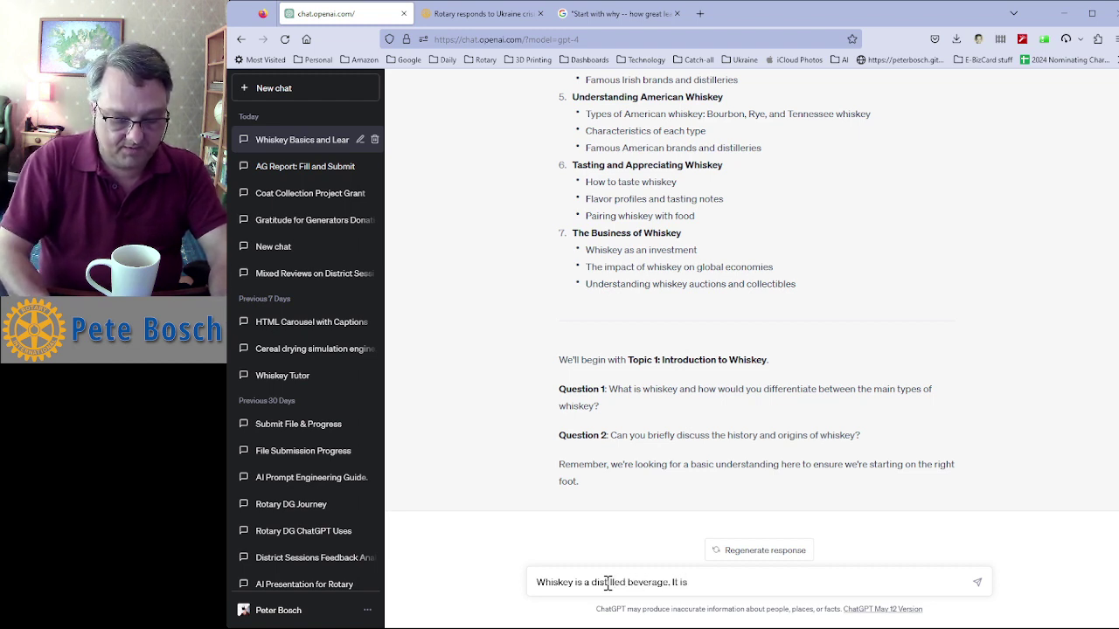
pyautogui.write(' made of co')
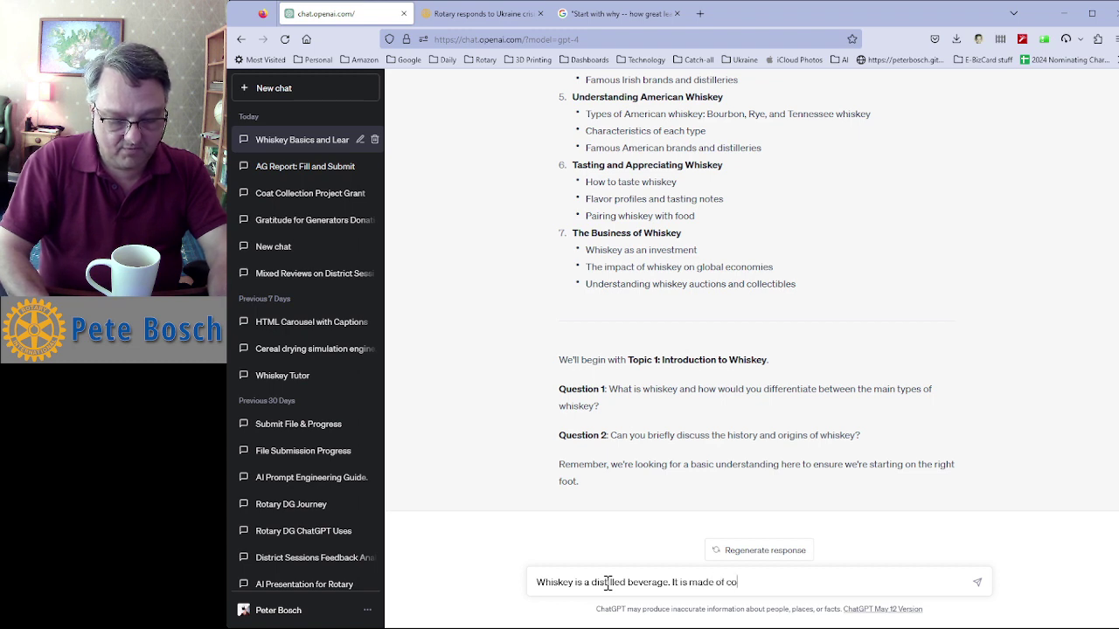
pyautogui.press('BackSpace')
pyautogui.press('BackSpace')
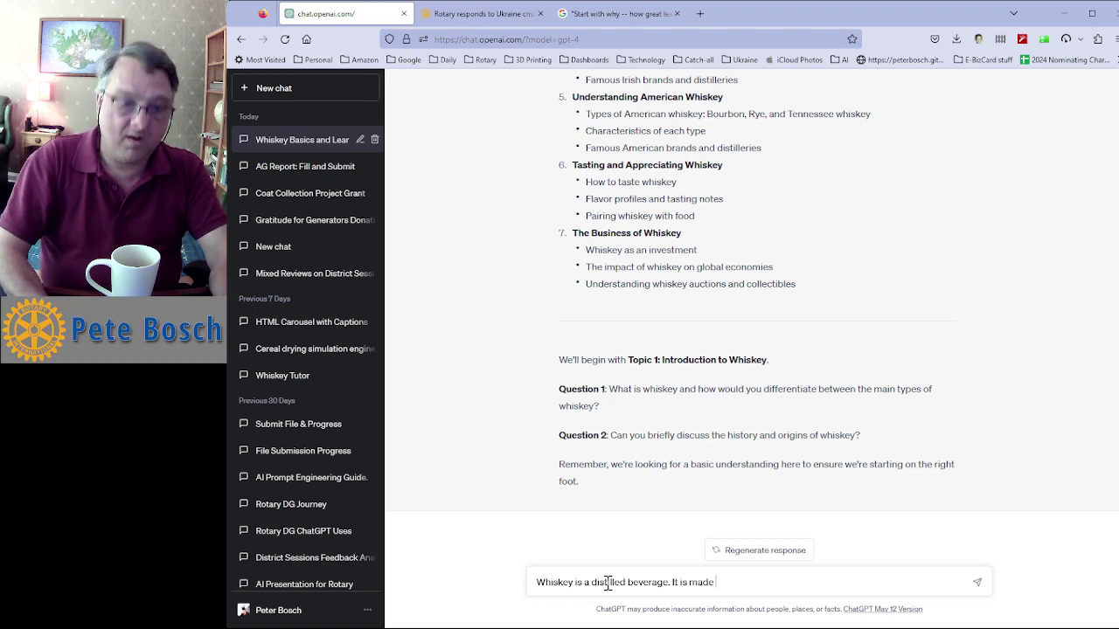
pyautogui.write('from corn, and')
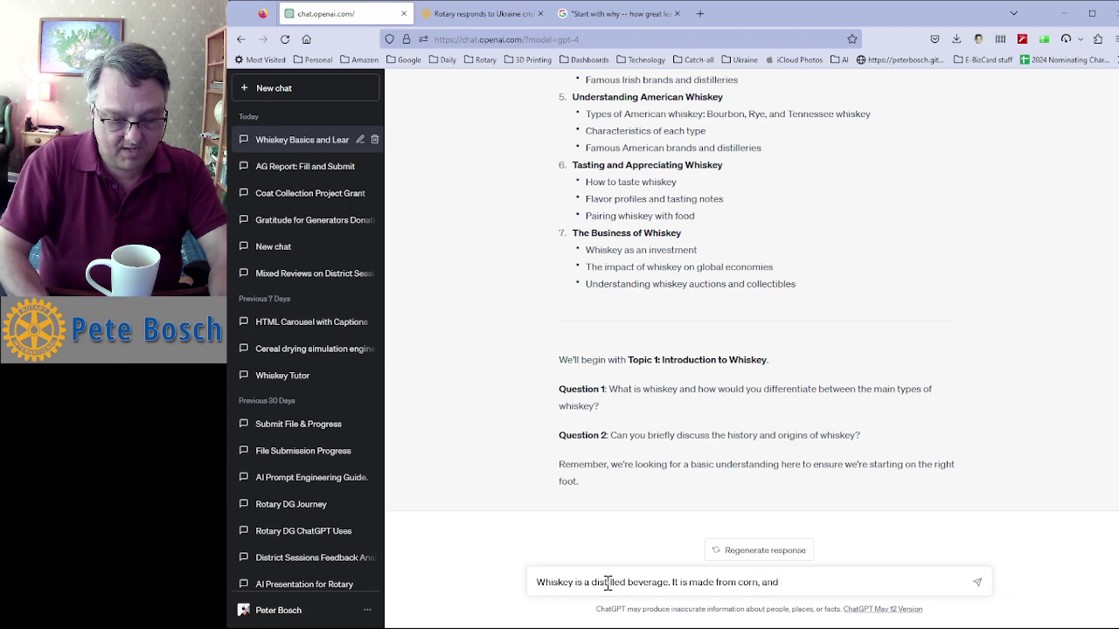
pyautogui.write(' other')
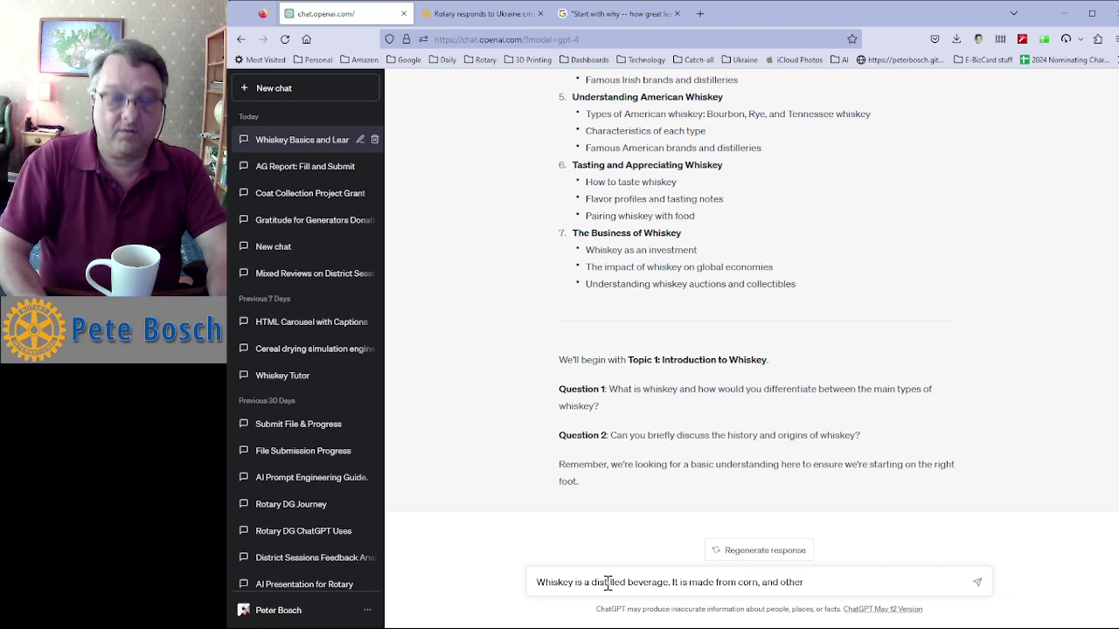
pyautogui.write(' gr')
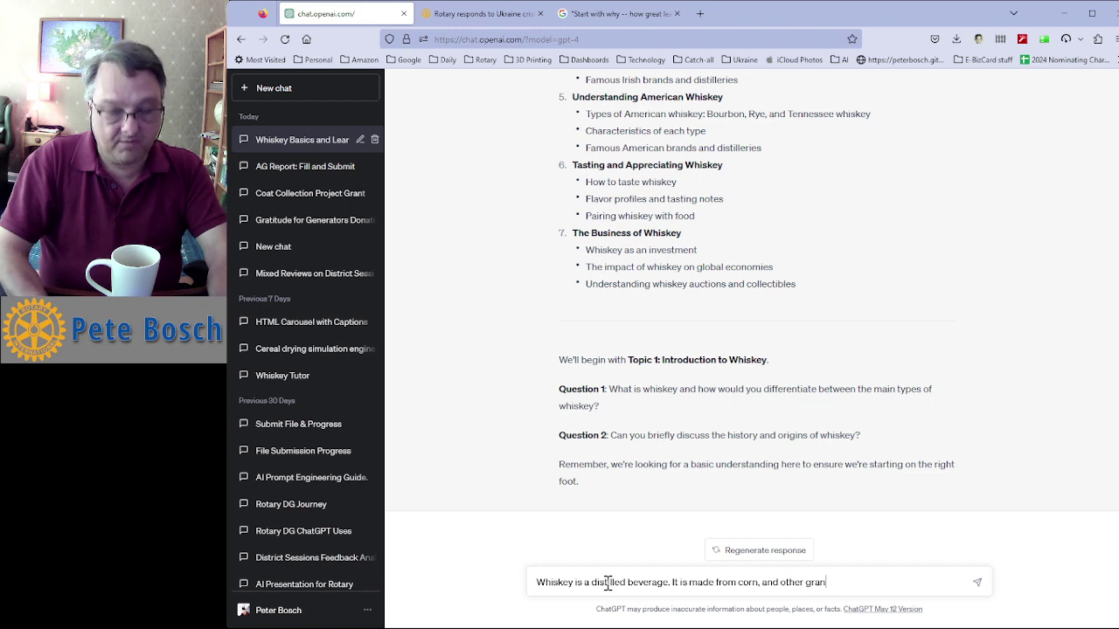
pyautogui.write('aisn')
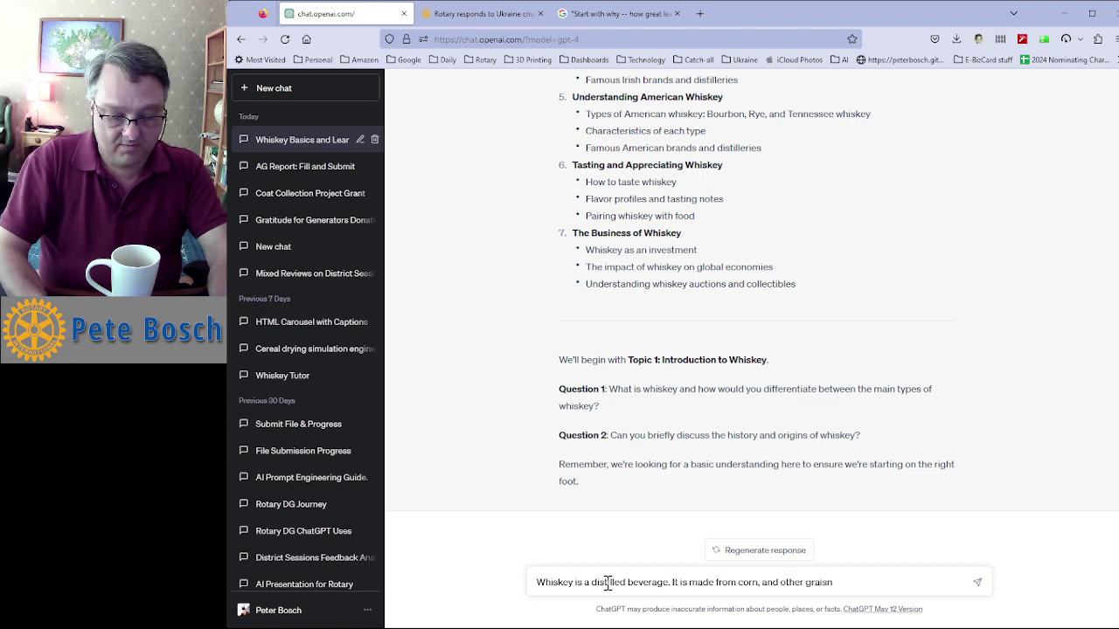
# Add to the whiskey answer that "Rye is >50% rye".
pyautogui.write('. R')
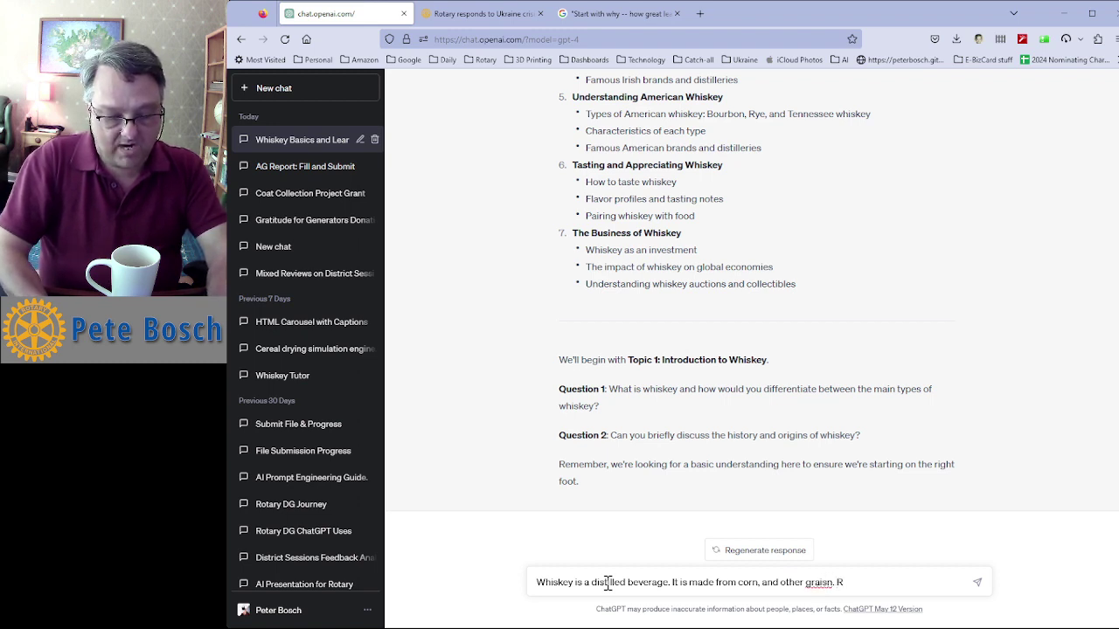
pyautogui.write('ye is')
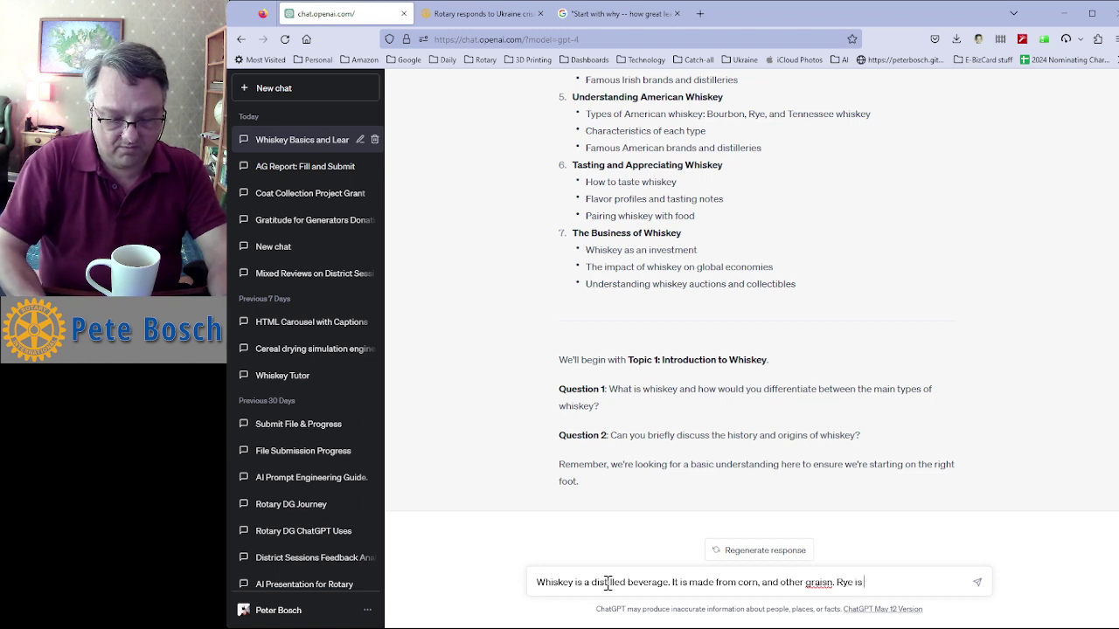
pyautogui.write(' >50')
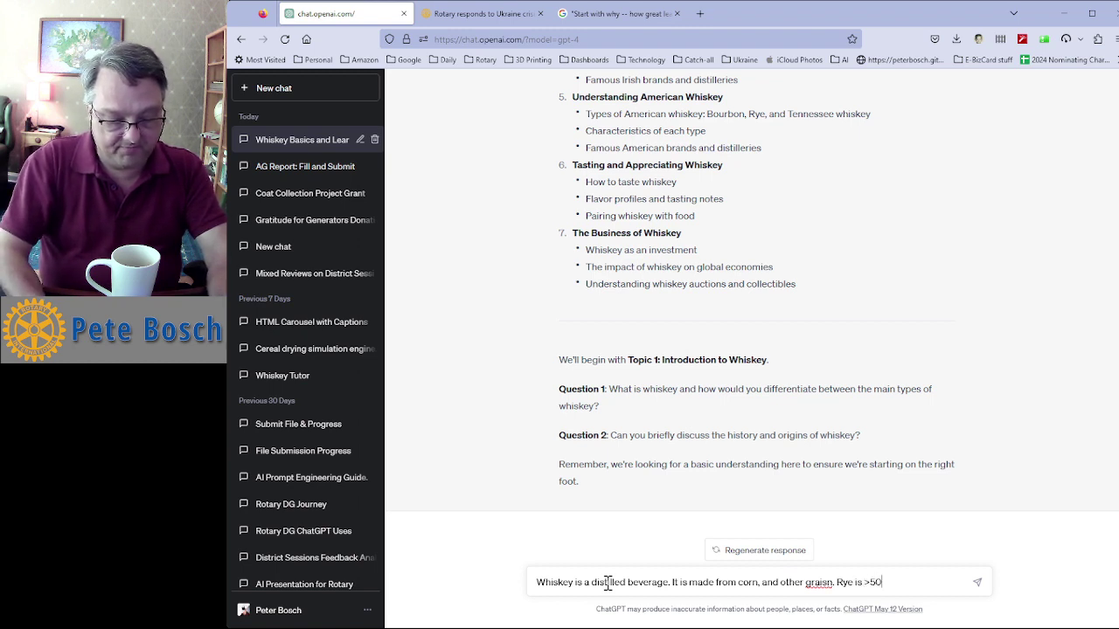
pyautogui.write('% rte')
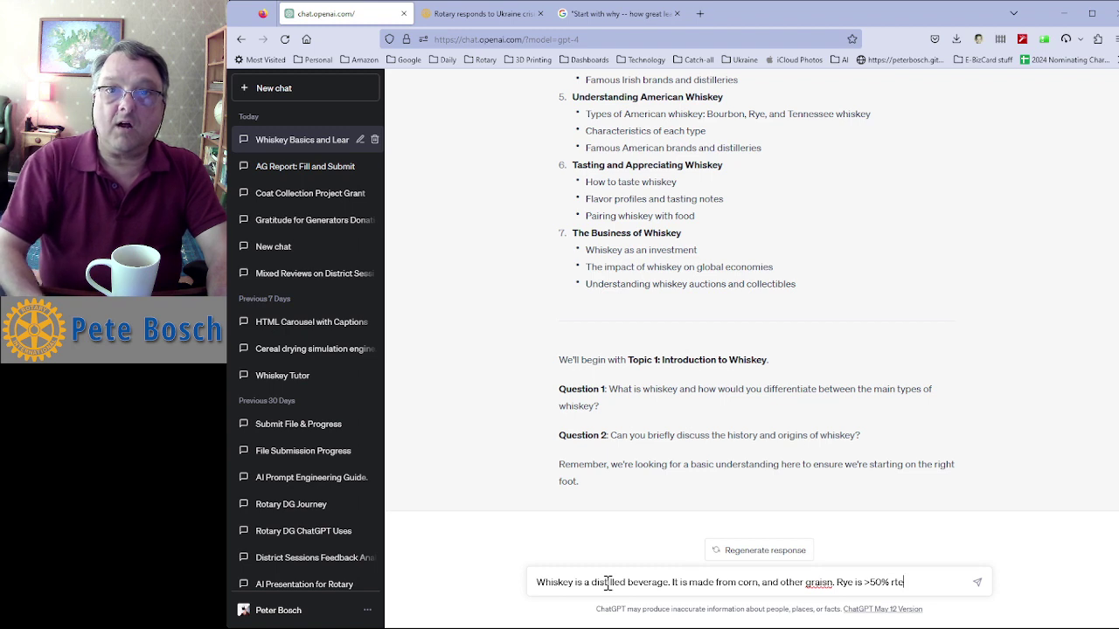
pyautogui.press('BackSpace')
pyautogui.press('BackSpace')
pyautogui.write('ye,')
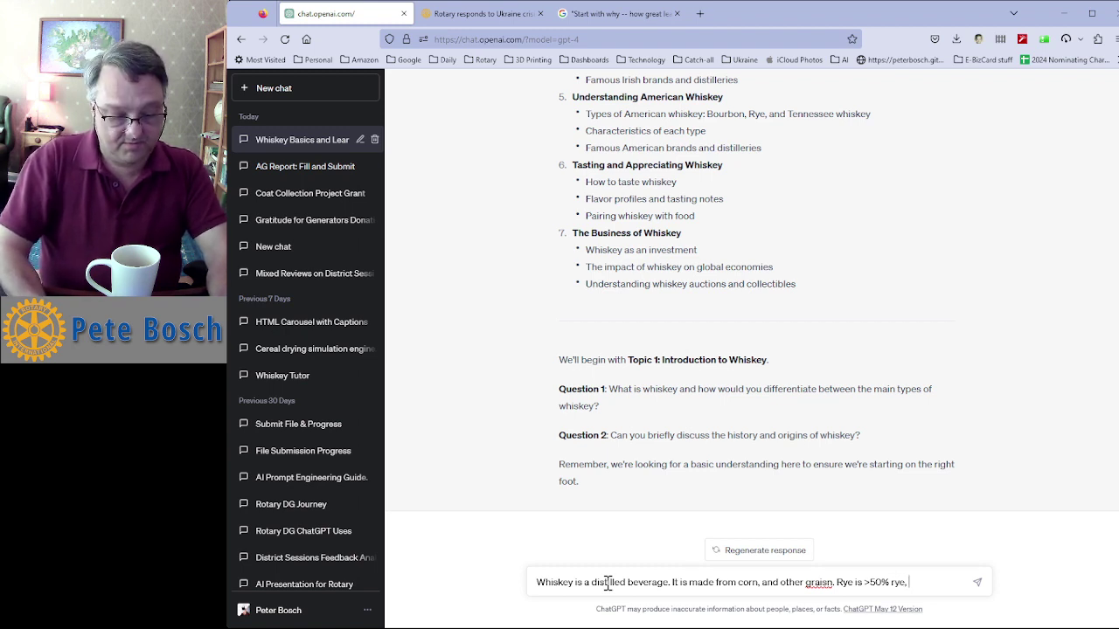
# Complete the answer with scotch being made in scotland, send it, and stop the tutor's reply while it is generating.
pyautogui.write(' scotch is')
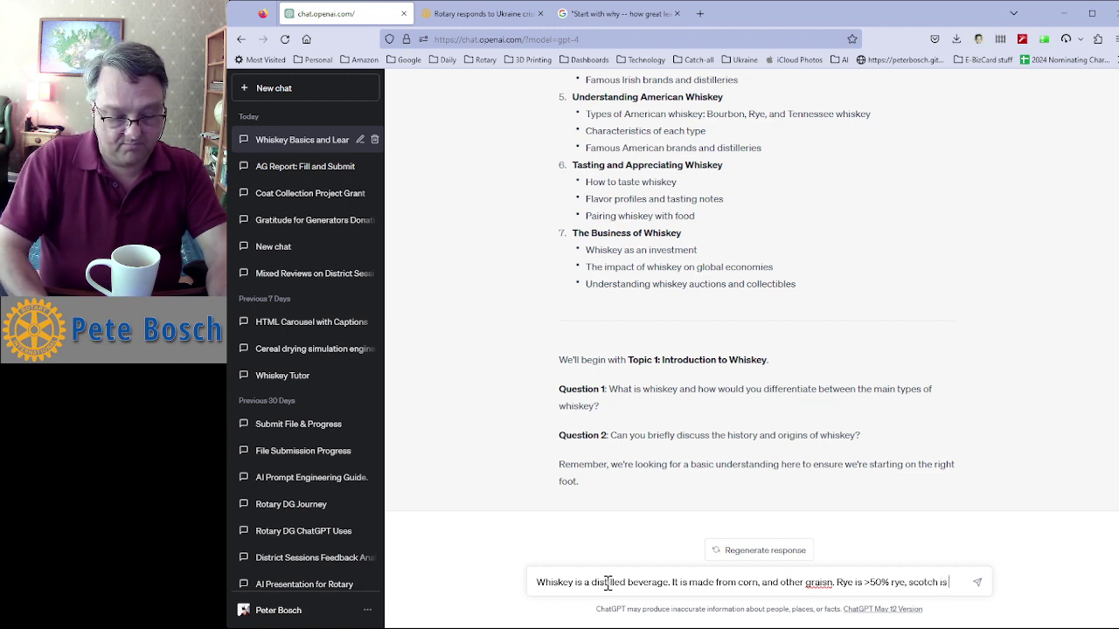
pyautogui.write('in scotland.')
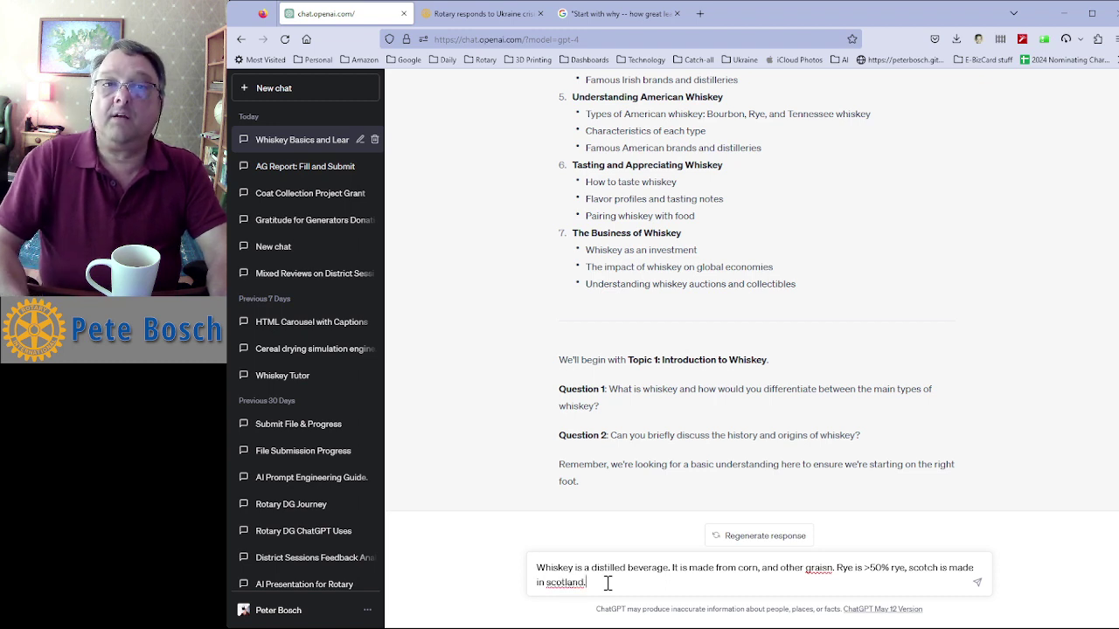
pyautogui.press('Return')
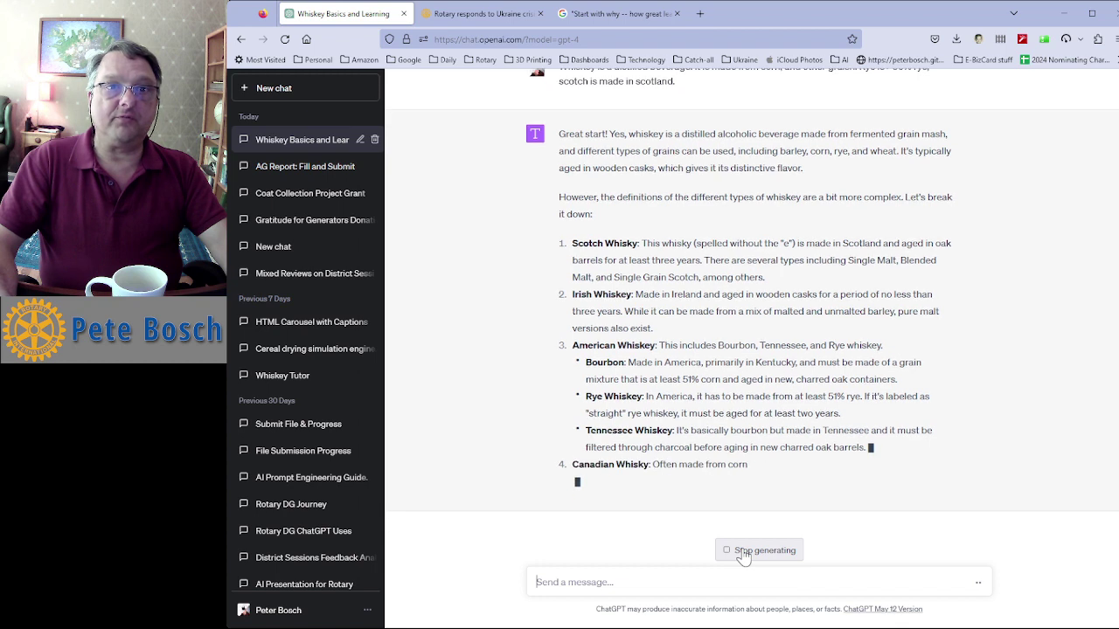
pyautogui.click(743, 552)
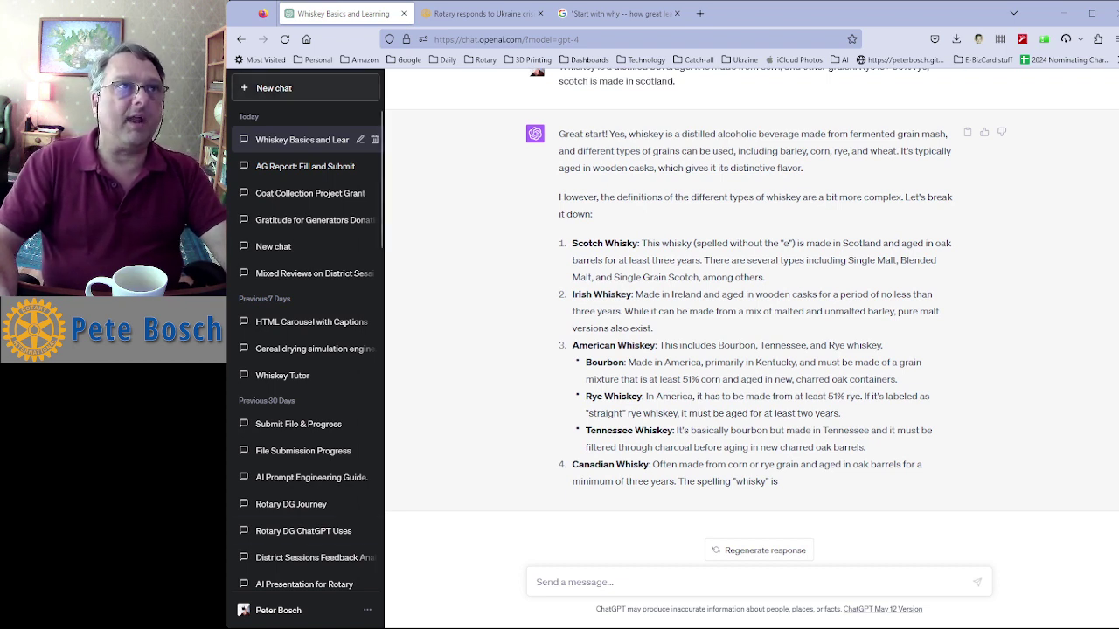
# In a new GPT-4 chat, submit the Rotary FAQ list with instructions to draft email replies or otherwise say "I see no FAQ, here.".
pyautogui.click(263, 88)
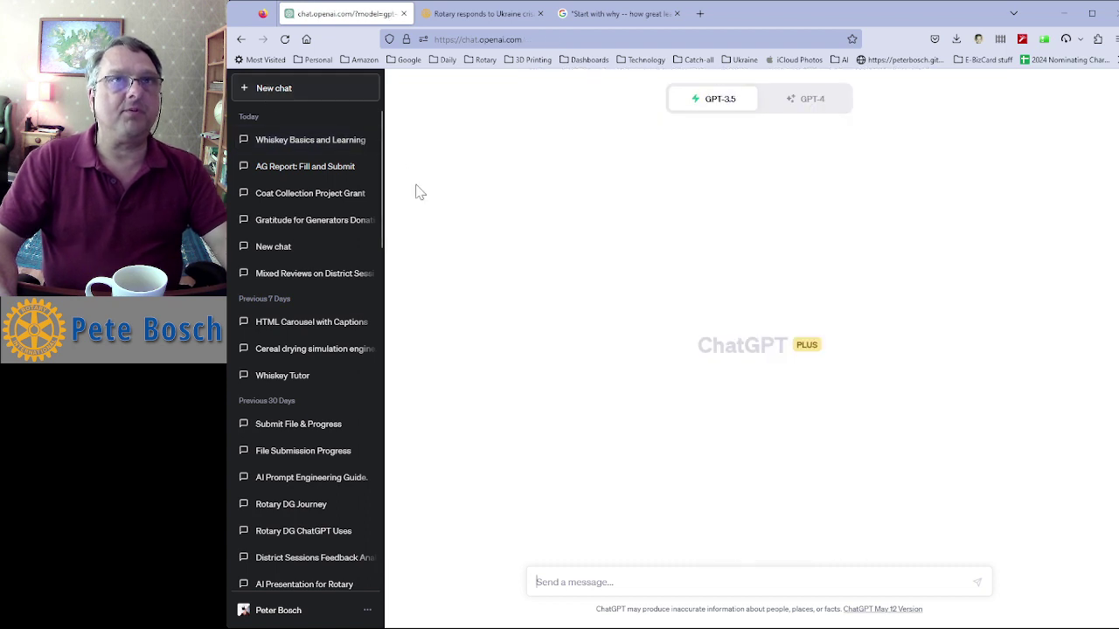
pyautogui.click(798, 96)
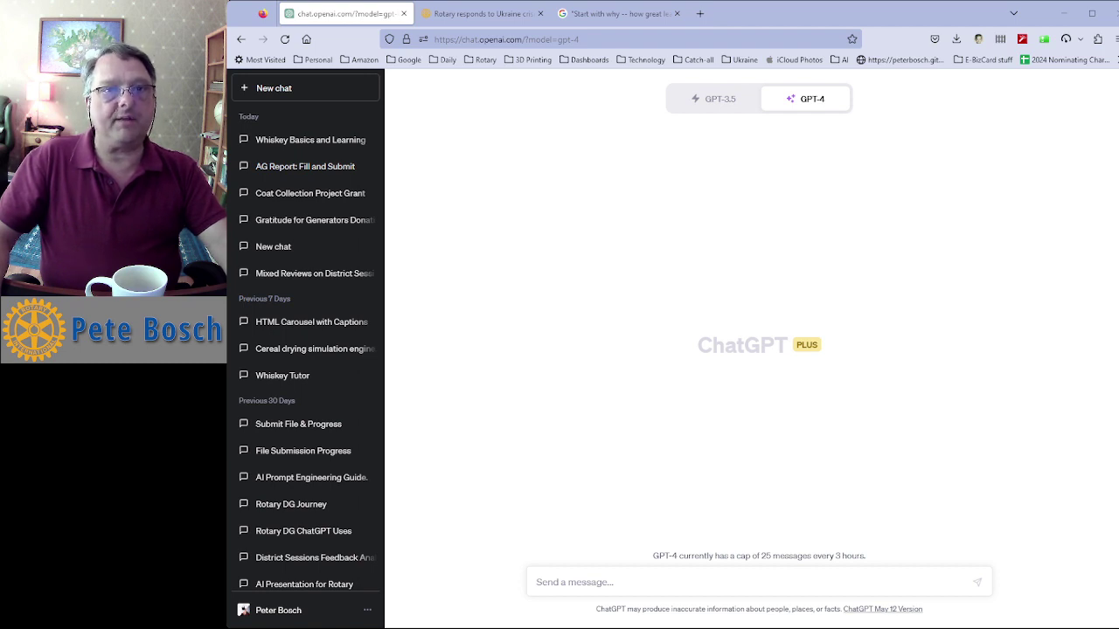
pyautogui.hotkey('ctrl', 'v')
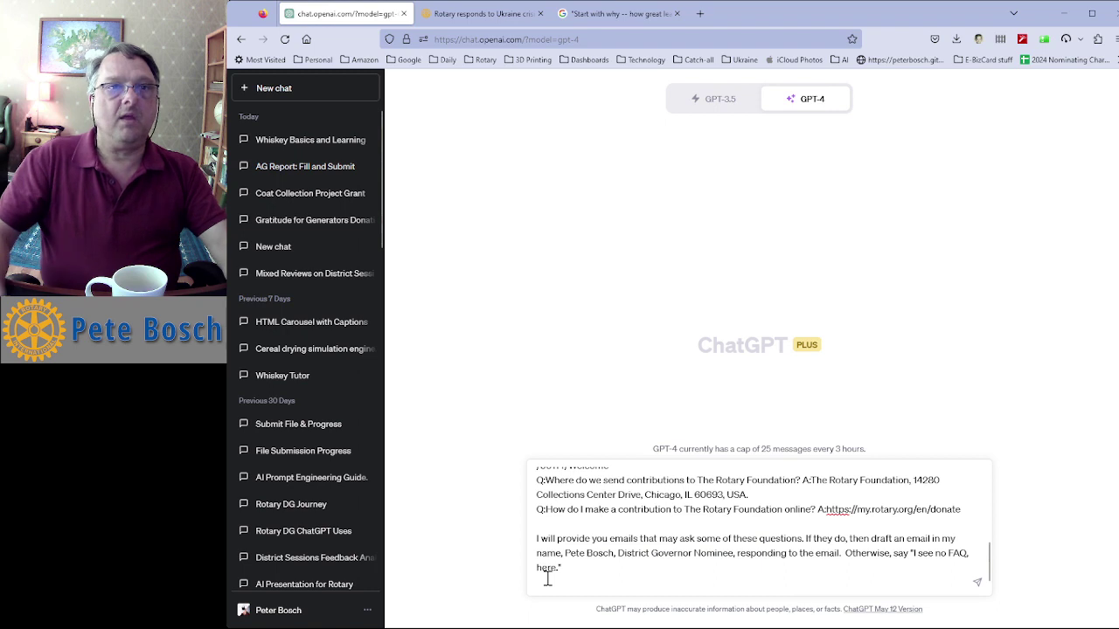
pyautogui.scroll(5, 619, 544)
pyautogui.scroll(1, 619, 543)
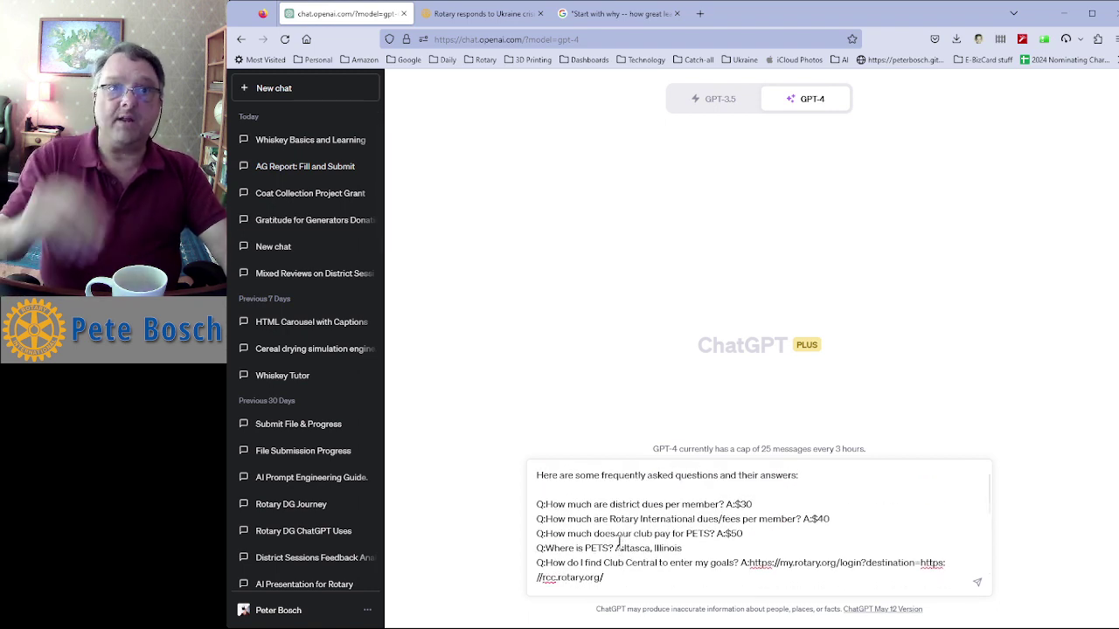
pyautogui.scroll(-3, 619, 529)
pyautogui.scroll(3, 618, 530)
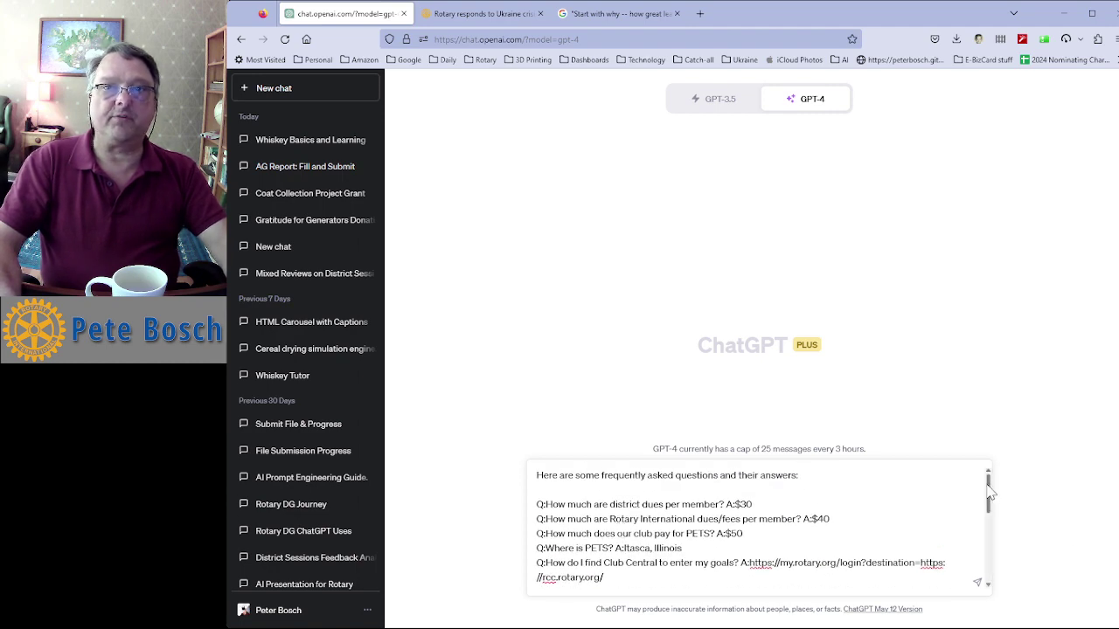
pyautogui.moveTo(992, 494); pyautogui.dragTo(1002, 568)
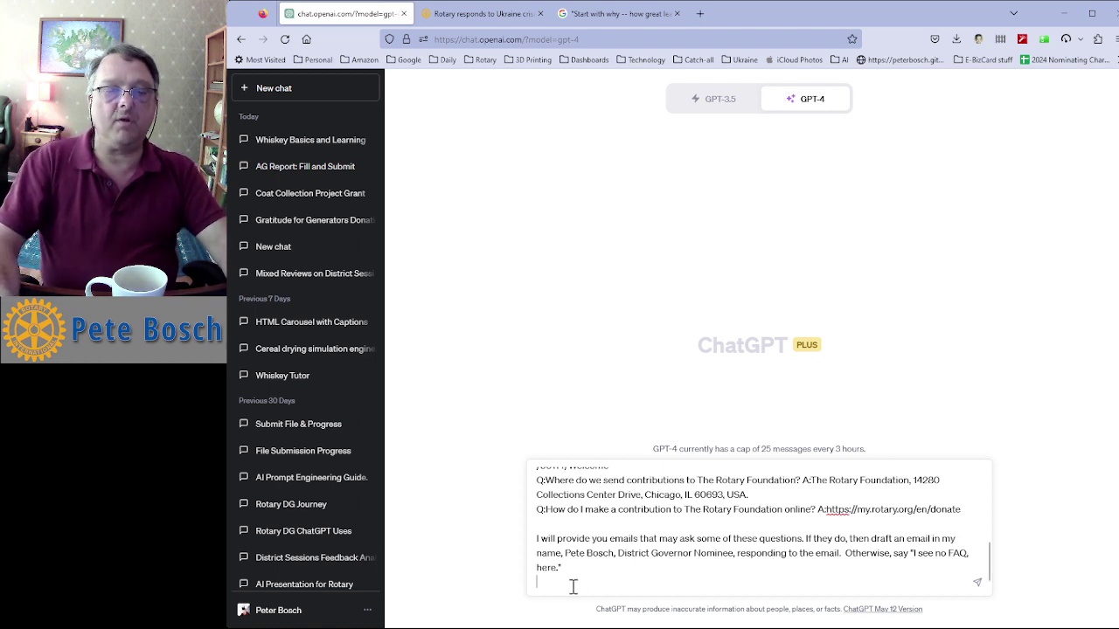
pyautogui.press('Return')
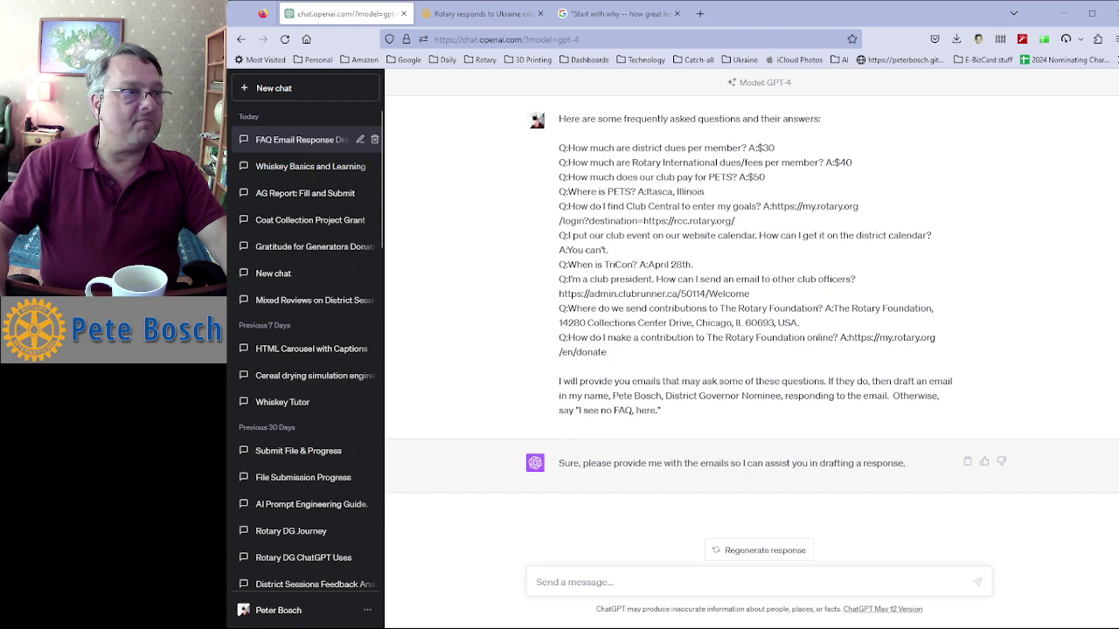
# Submit two test emails in turn: one about needing to send cash to RI, one asking how to get to pets next year.
pyautogui.write('Dear Pete;  I need to send cash to RI.  Bob')
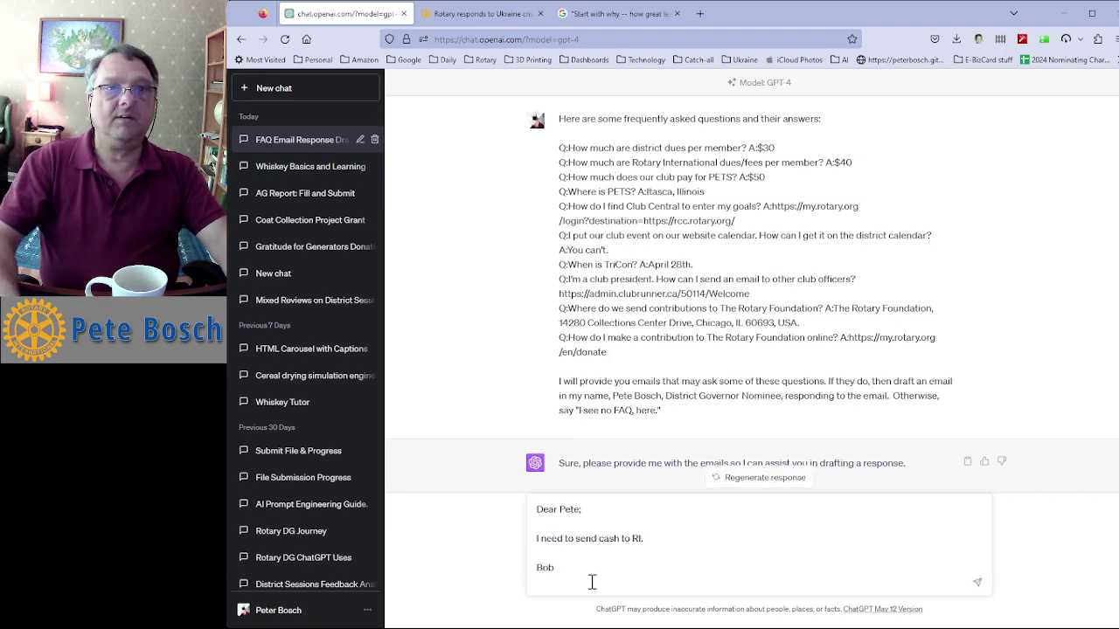
pyautogui.press('Return')
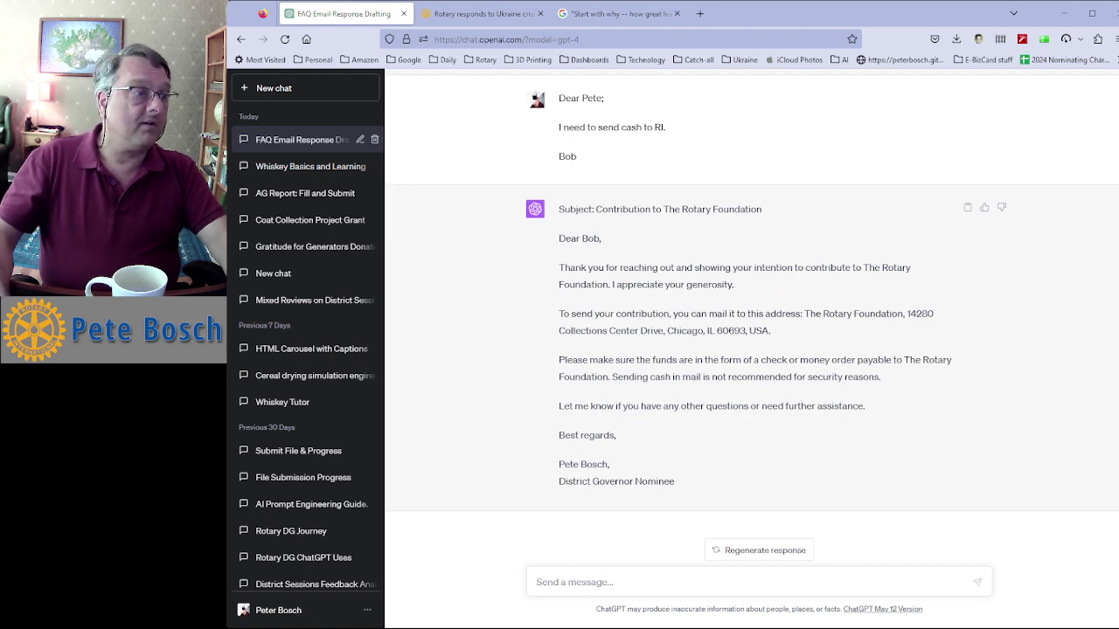
pyautogui.write('Dear Pete;  I have to go to pets next year. How do I get there?  Ralph')
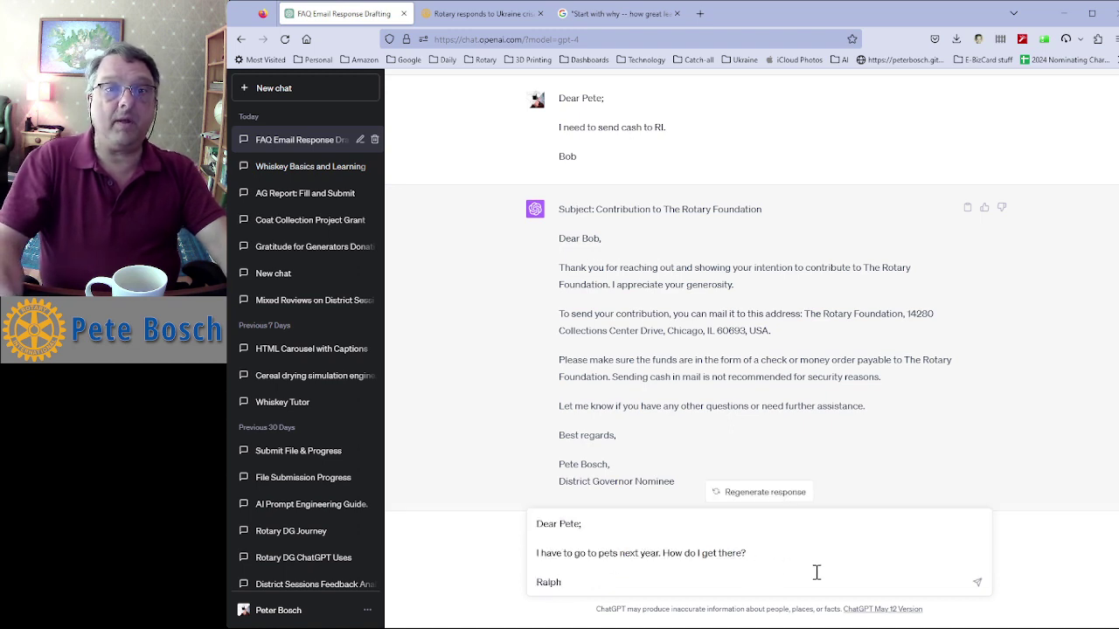
pyautogui.press('Return')
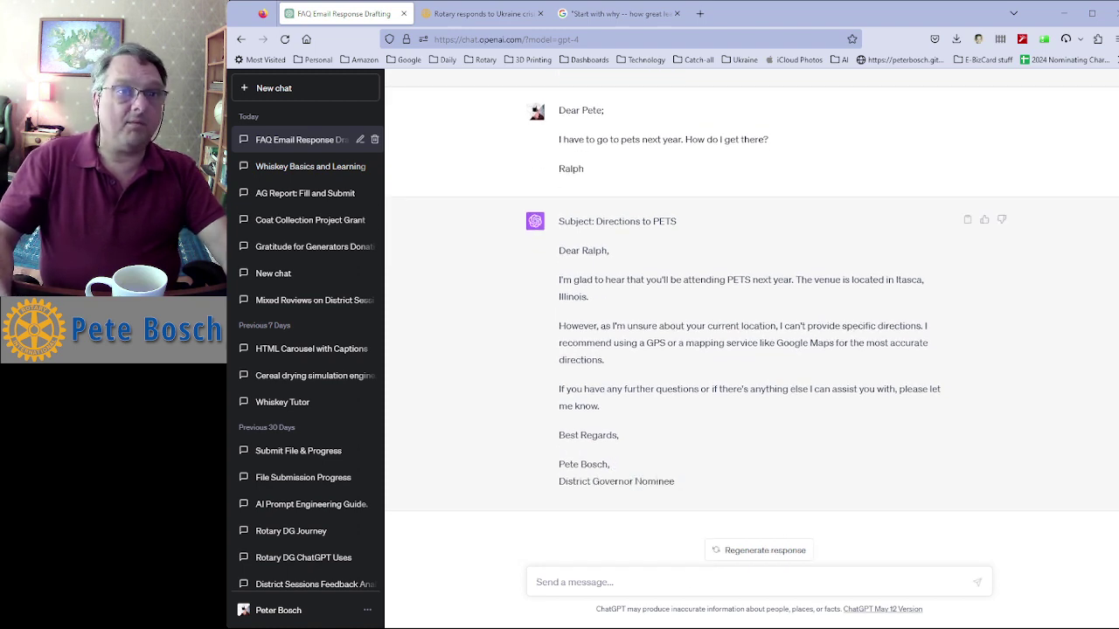
# Submit an email asking how many are a dozen, and a lorem ipsum email asking when Tricon is held, highlighting the Tricon question.
pyautogui.write('Dear bob;  How many are a dozen?  Ebenezer')
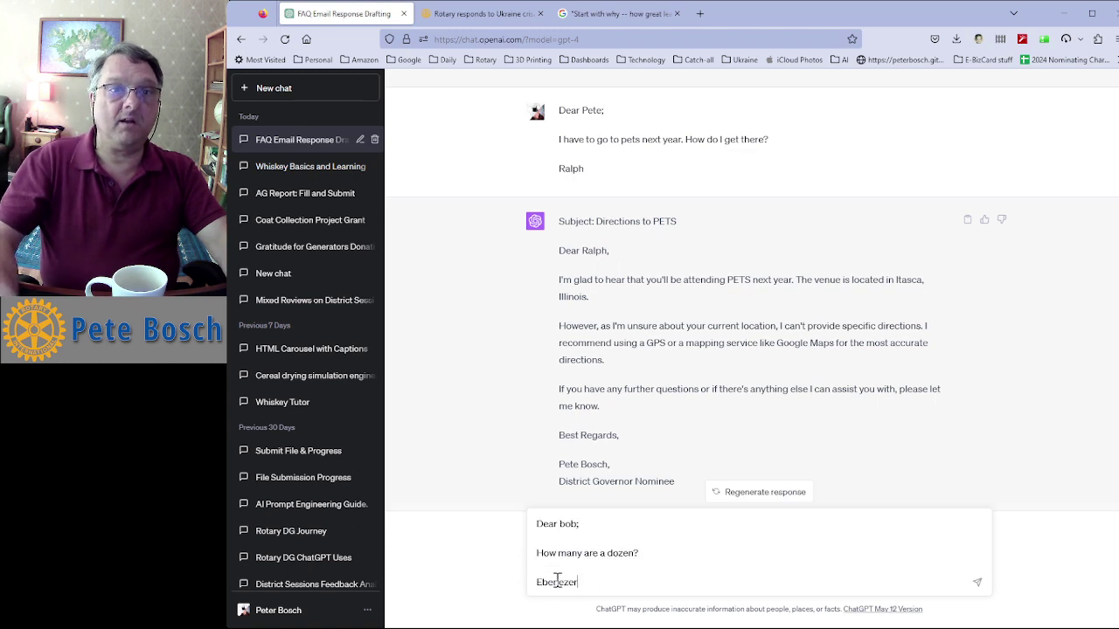
pyautogui.press('Return')
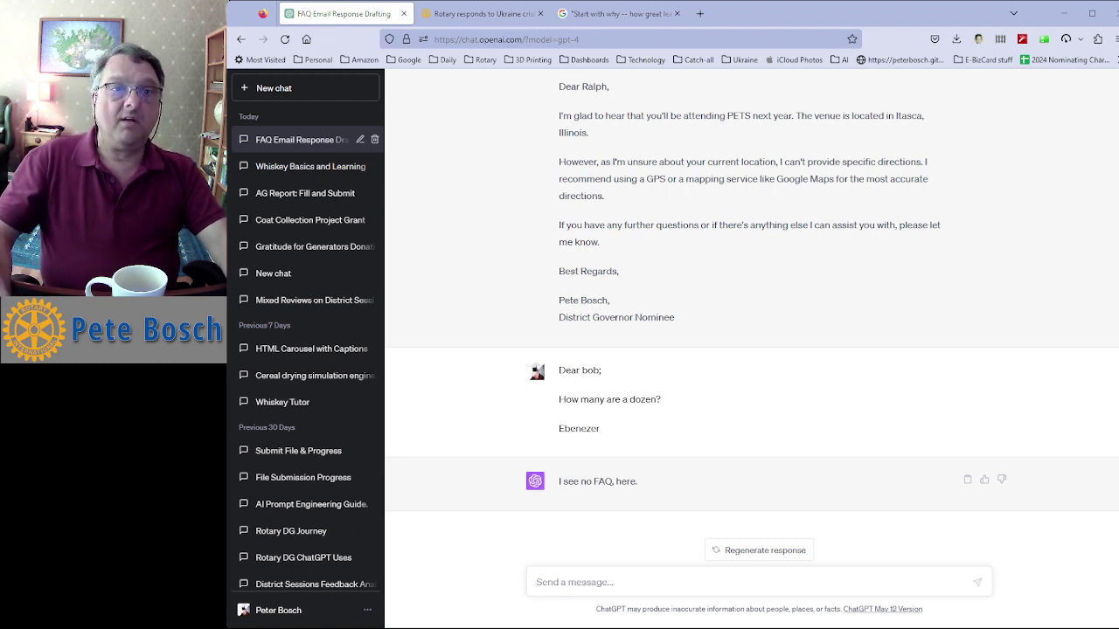
pyautogui.hotkey('ctrl', 'v')
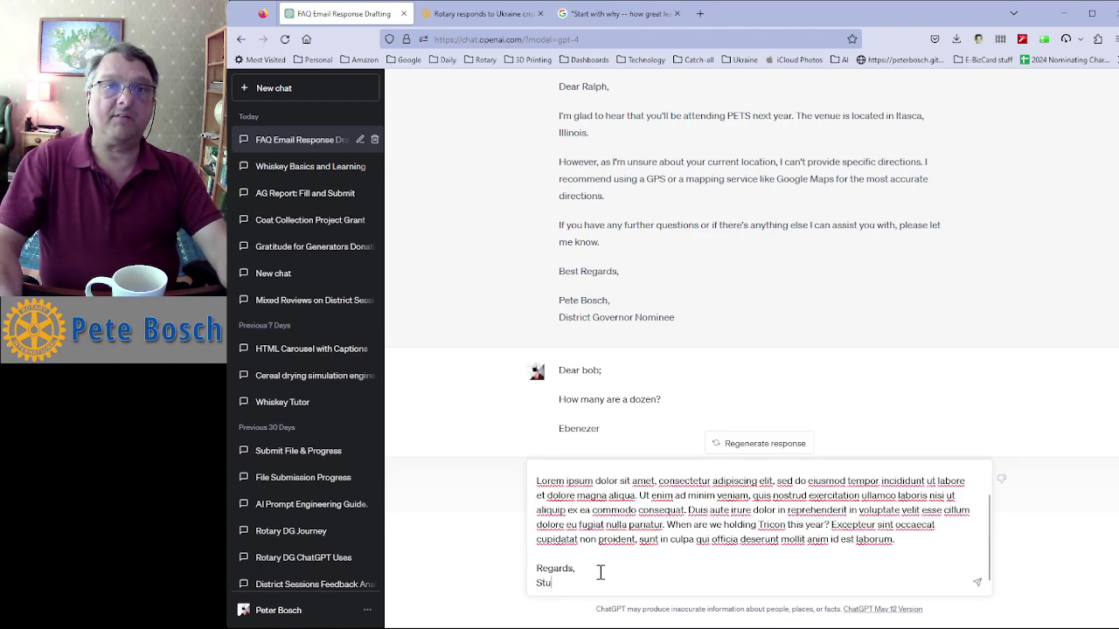
pyautogui.press('Return')
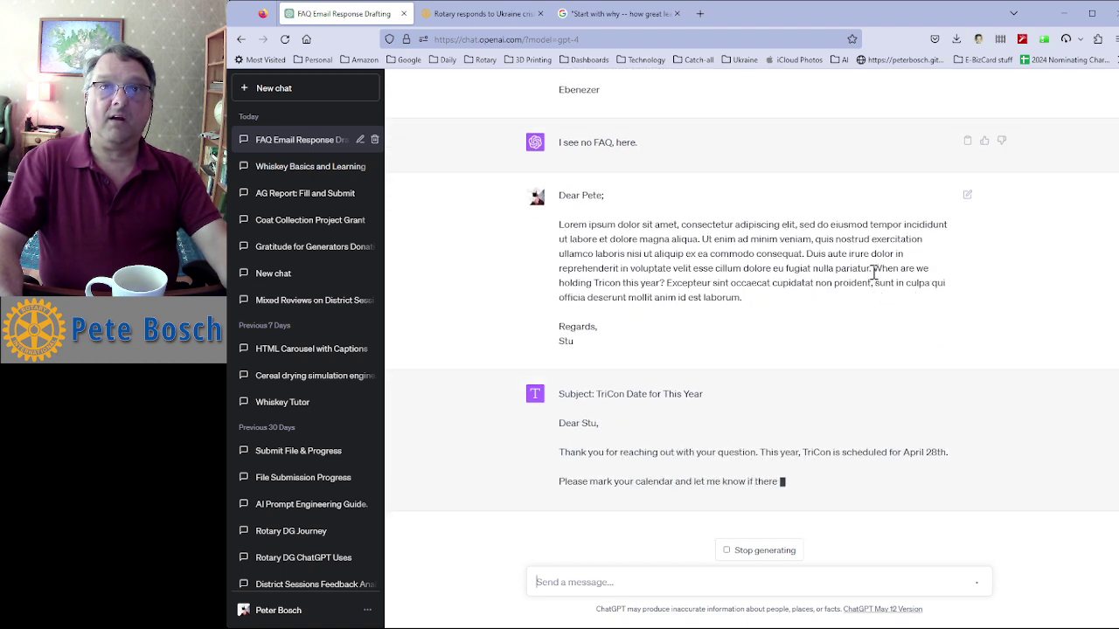
pyautogui.moveTo(872, 268); pyautogui.dragTo(664, 284)
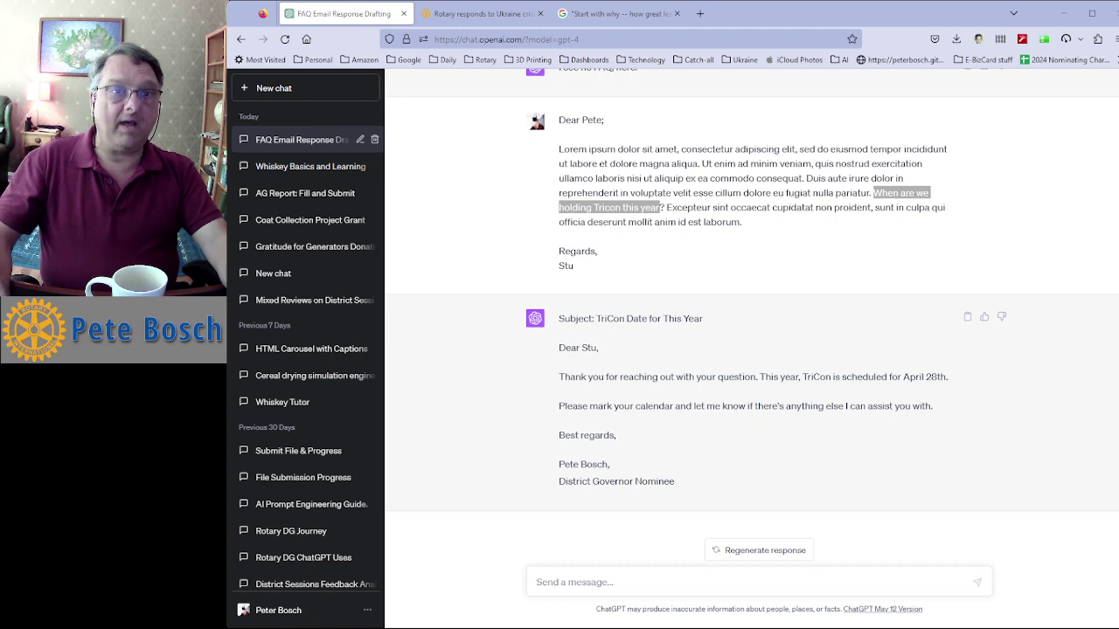
# Submit another test email reading "I need to get into Club Central. Help?" addressed to the district governor nominee.
pyautogui.click(572, 583)
pyautogui.write('Pete, I need to get into Club Central. Help?')
pyautogui.press('Return')
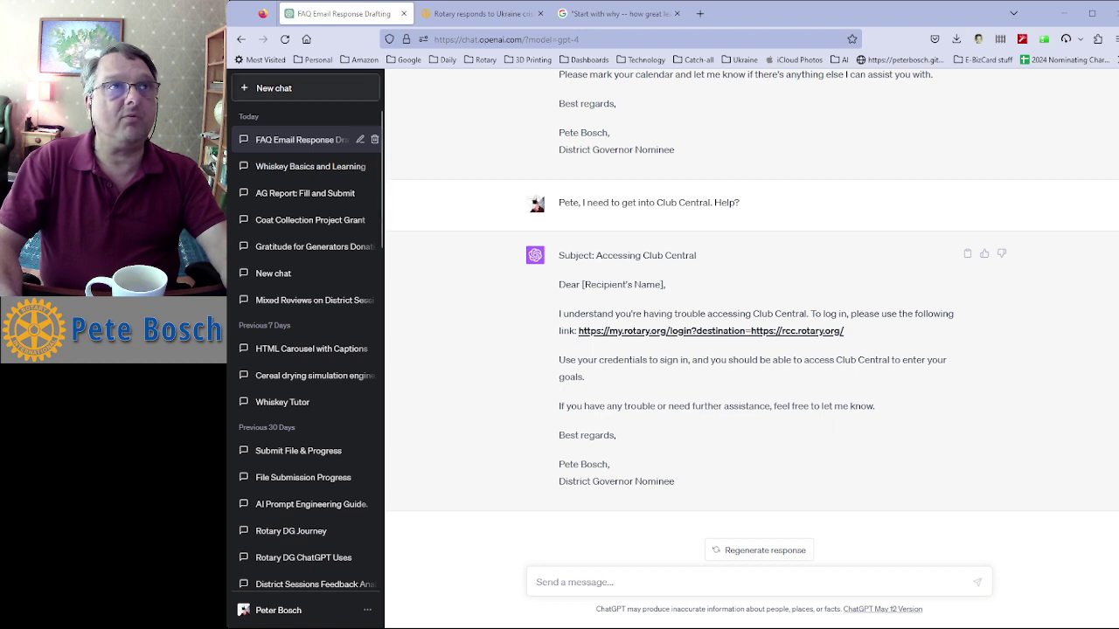
# In a new GPT-4 chat, request a speech introduction based on the speaker's linkedin page and include the copied profile text.
pyautogui.click(274, 88)
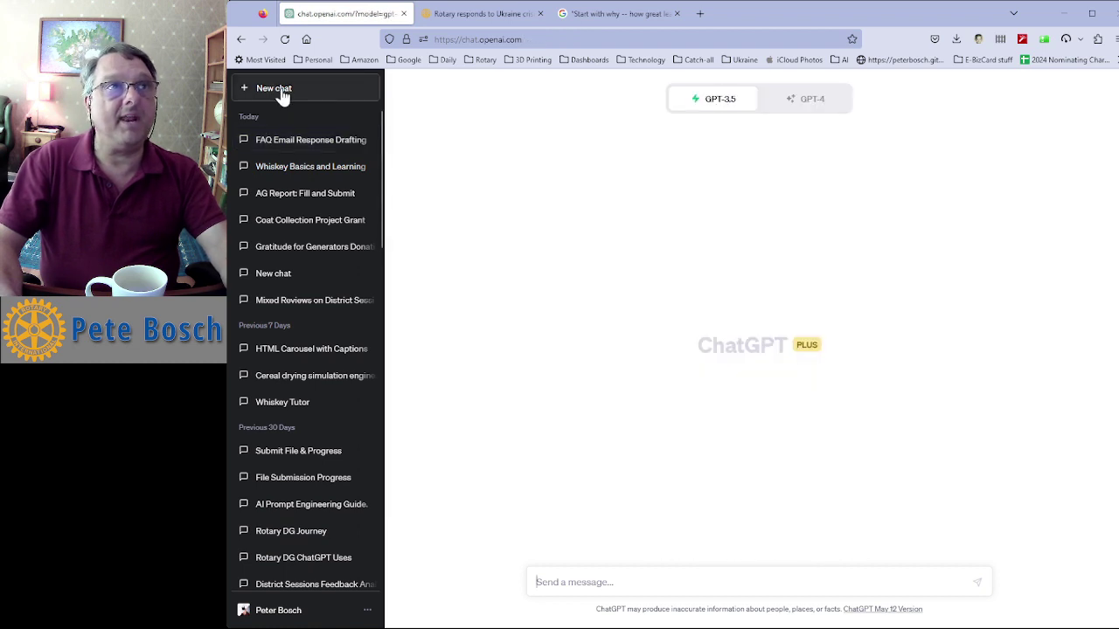
pyautogui.click(805, 98)
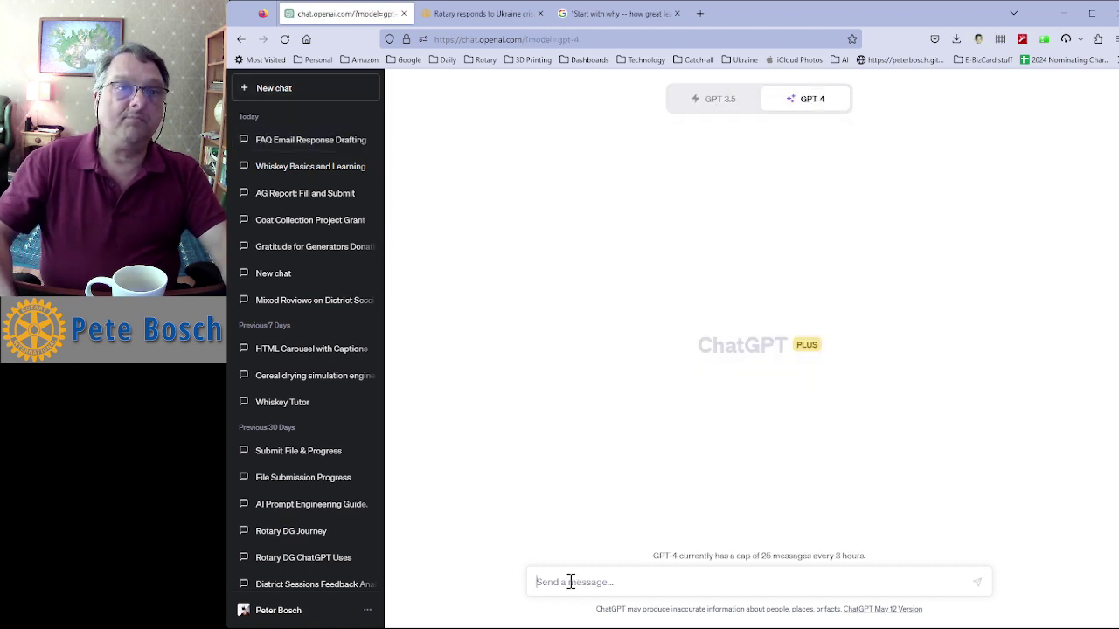
pyautogui.write('"Write a speech introduction based on this info from his linkedin page.')
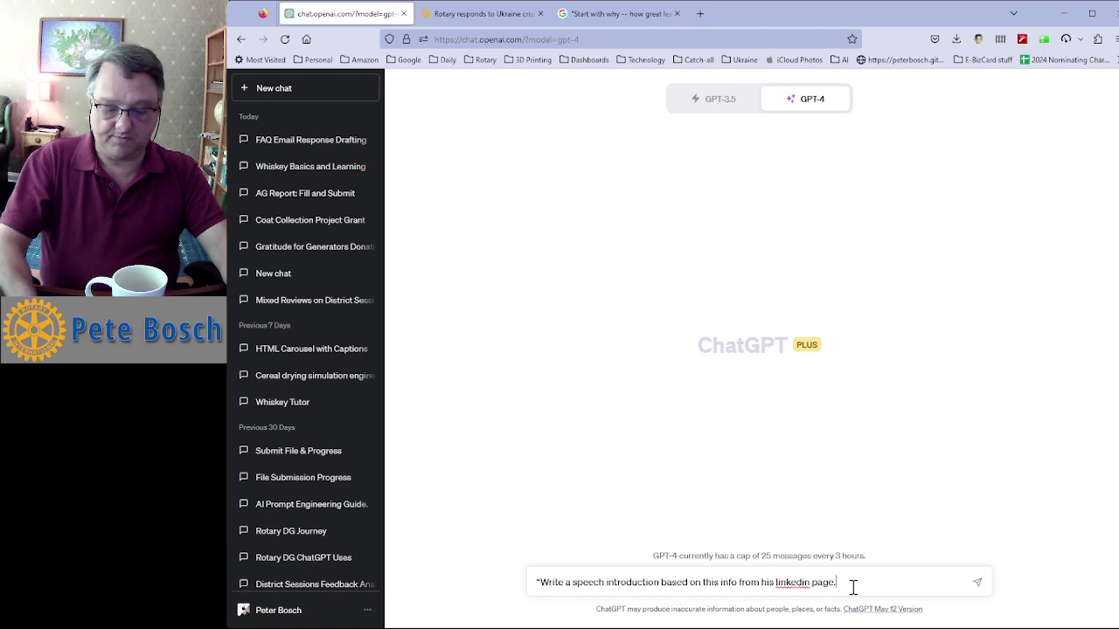
pyautogui.hotkey('shift', 'Return')
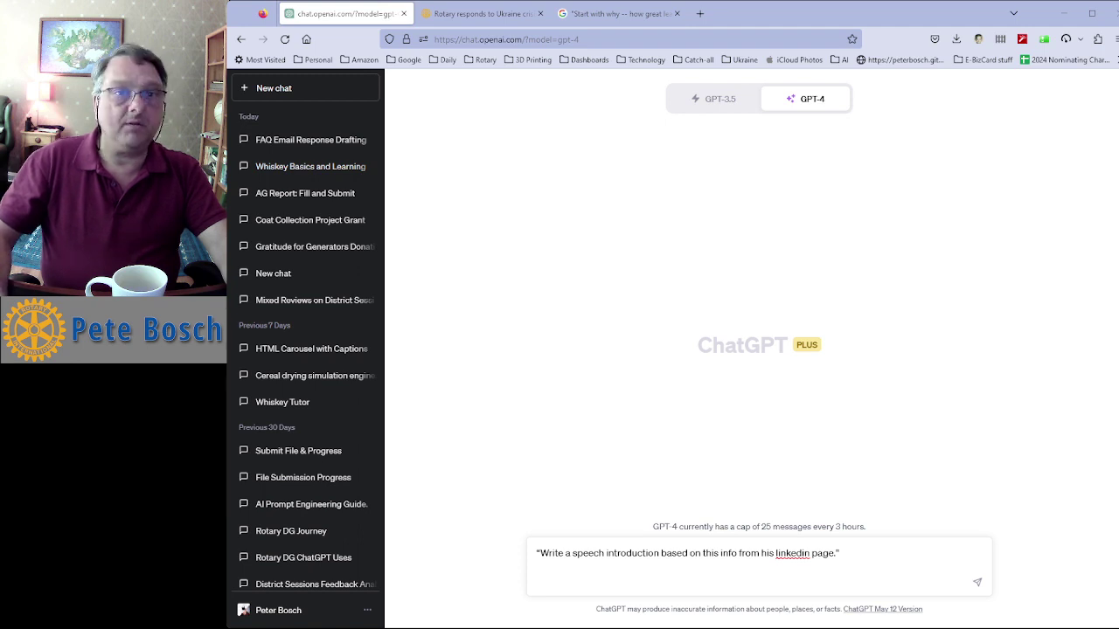
pyautogui.hotkey('ctrl', 'v')
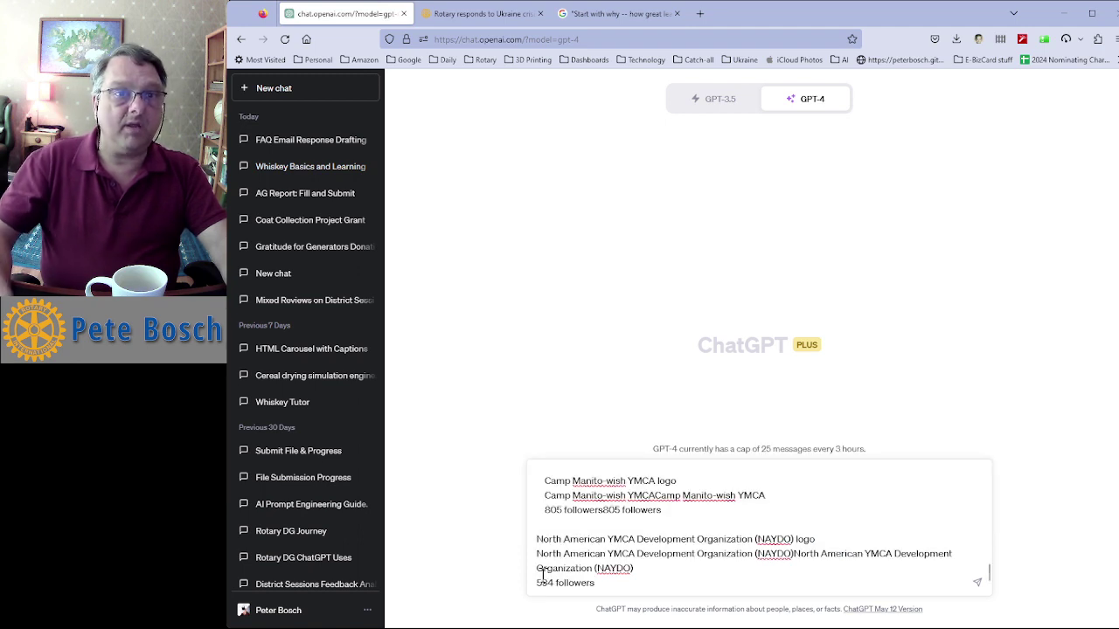
pyautogui.scroll(10, 675, 570)
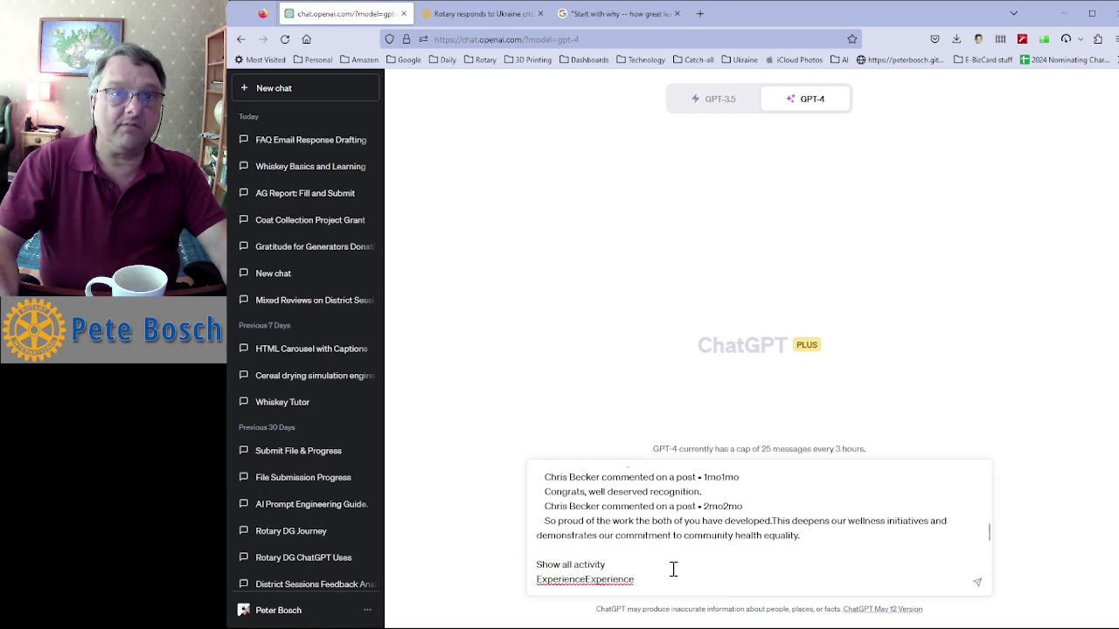
pyautogui.scroll(5, 673, 569)
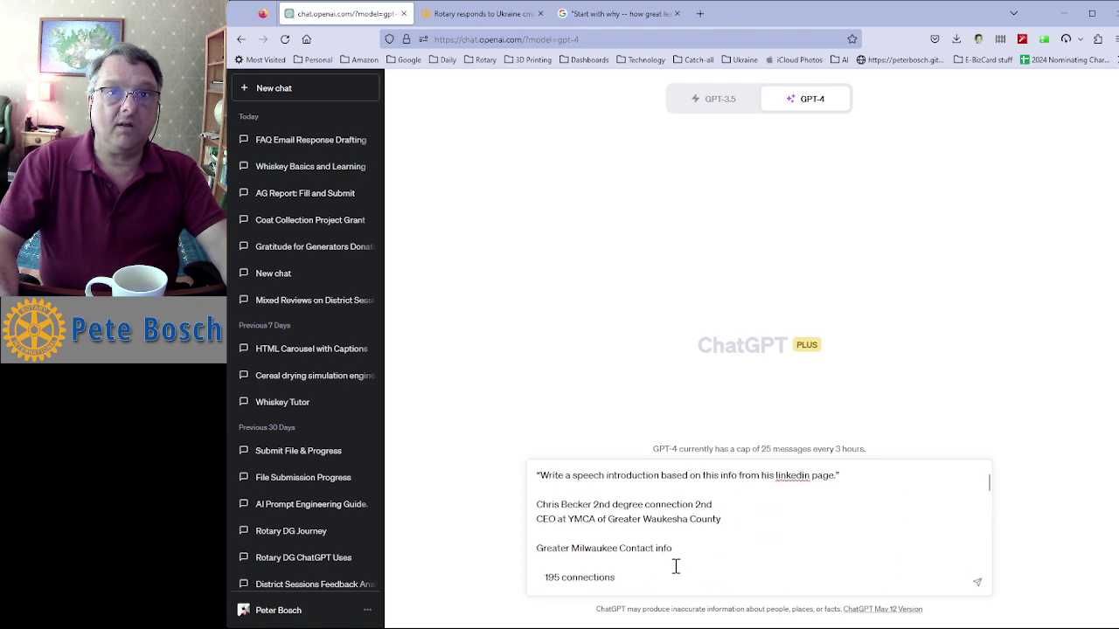
pyautogui.press('Return')
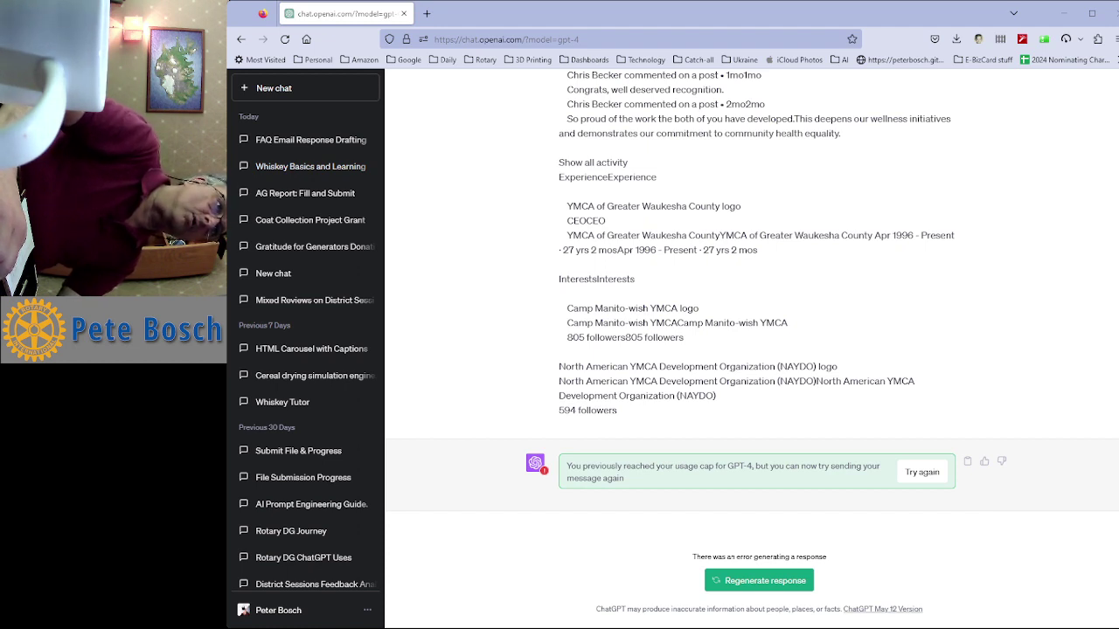
# Retry the speech introduction request and dismiss the better-or-worse rating below the new response.
pyautogui.click(923, 481)
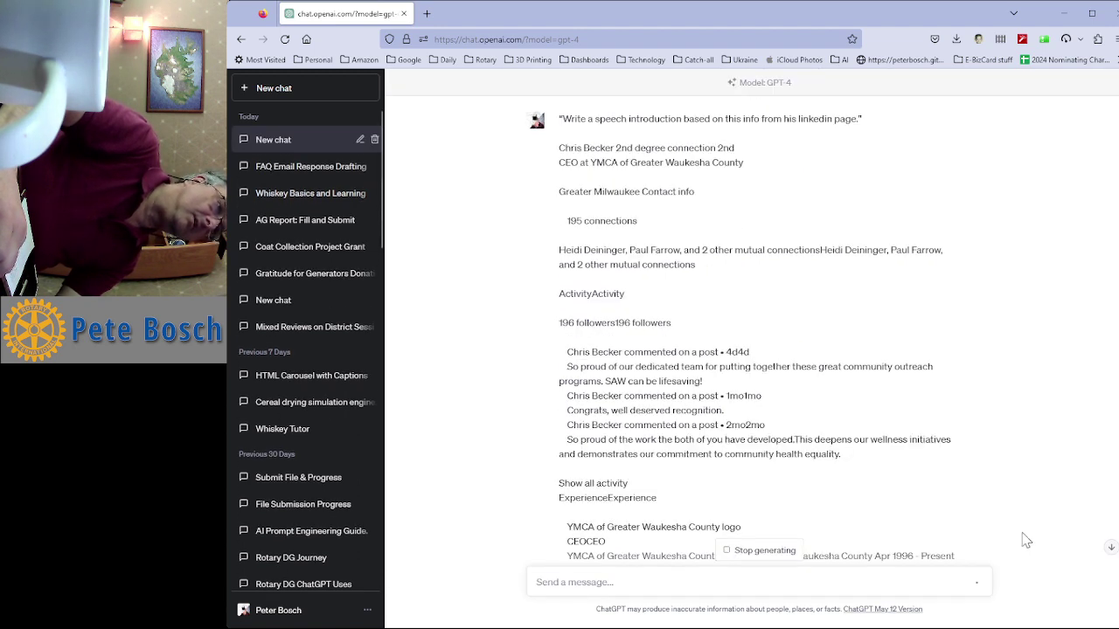
pyautogui.scroll(-5, 1012, 263)
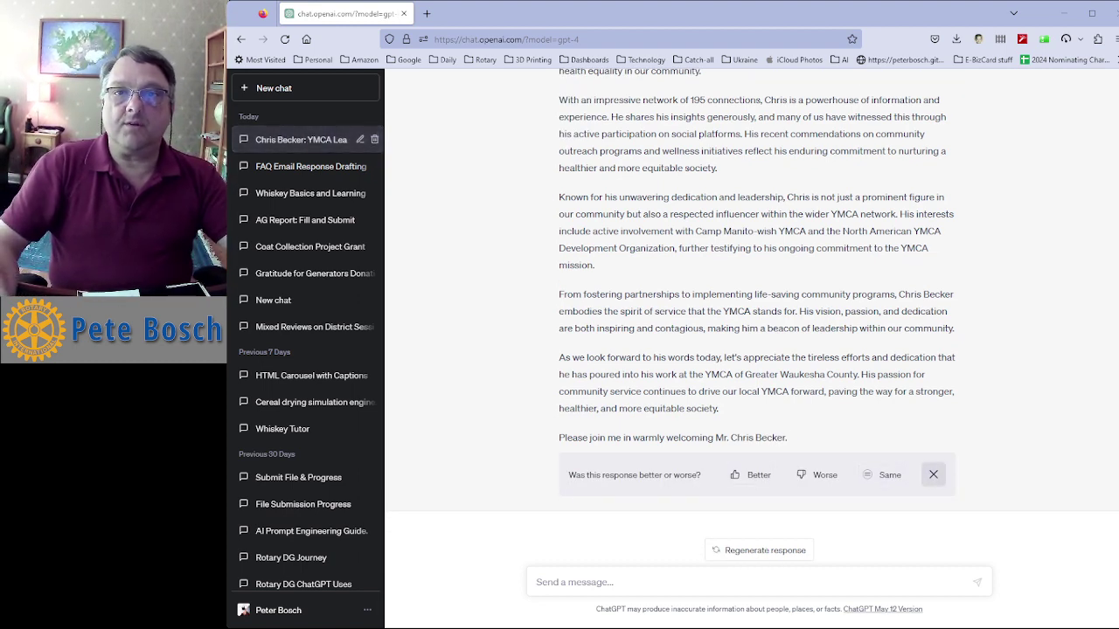
pyautogui.click(932, 475)
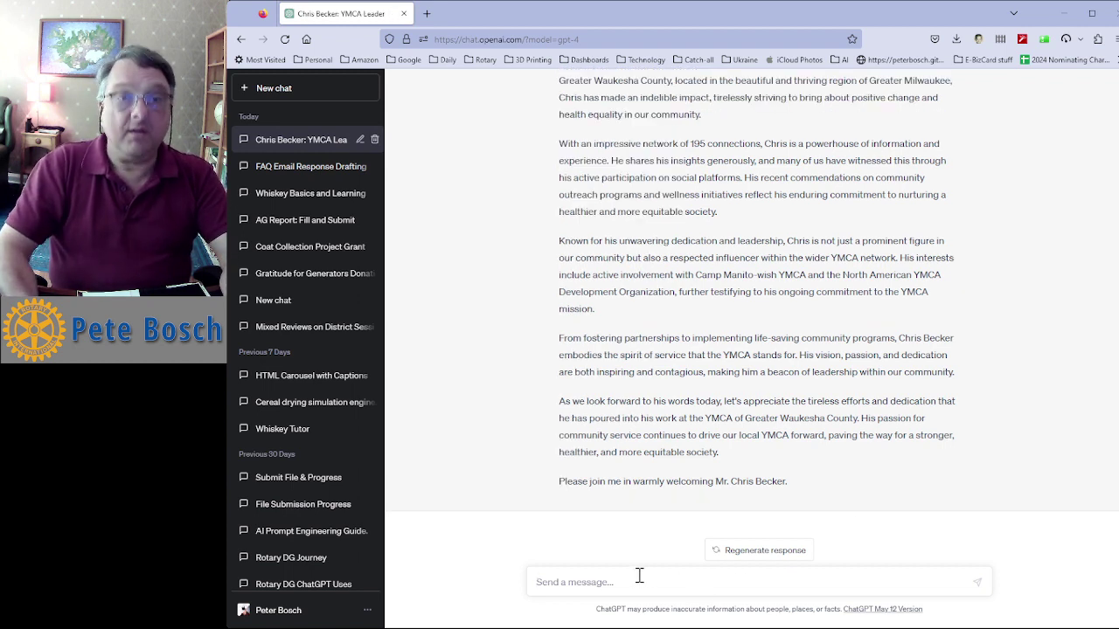
# Ask for a shorter version of the speech introduction with "Please shorten this.".
pyautogui.write('Ple')
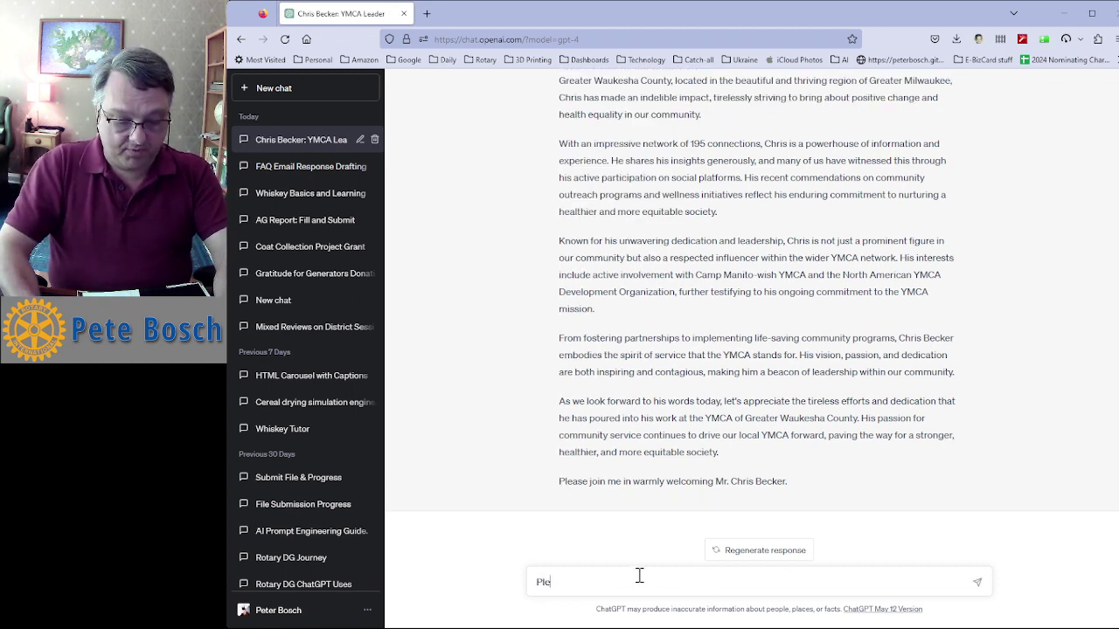
pyautogui.write('ase sho')
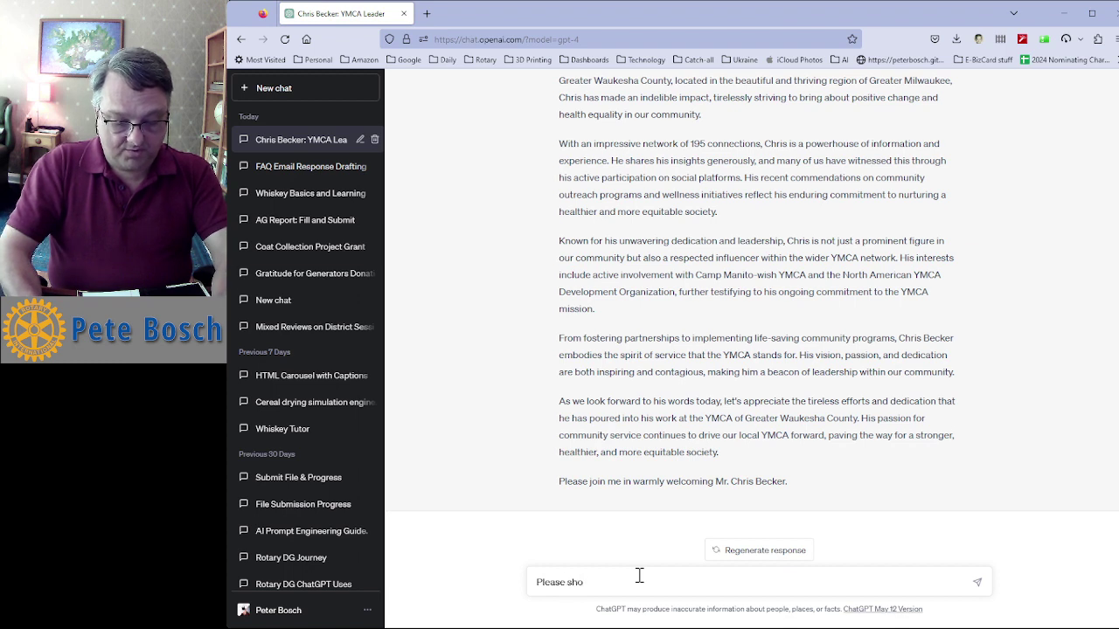
pyautogui.write('rten this.')
pyautogui.press('Return')
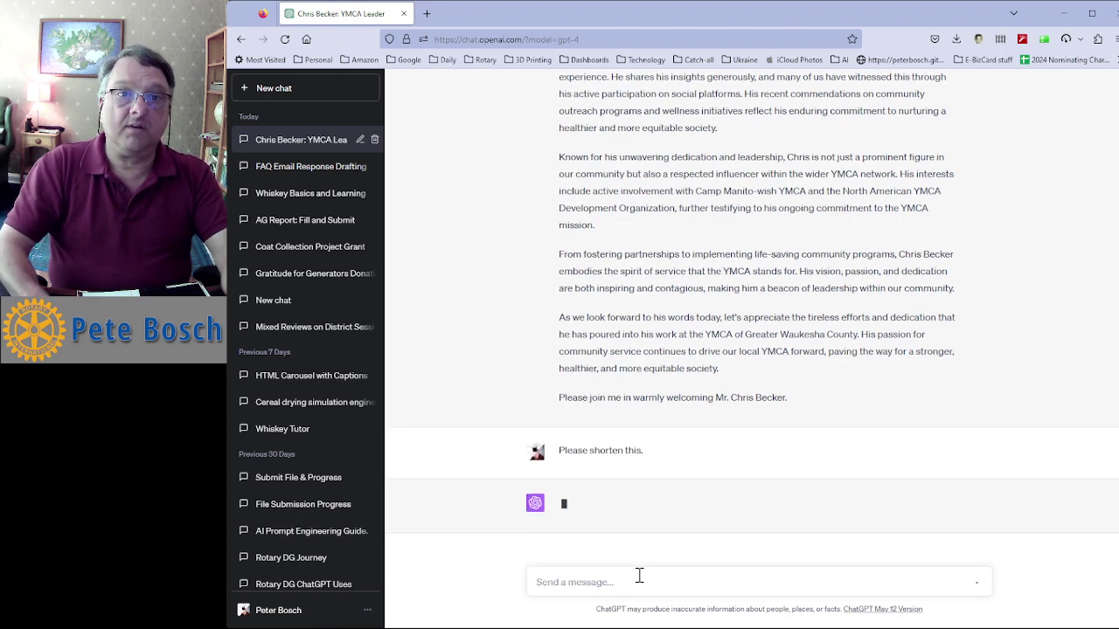